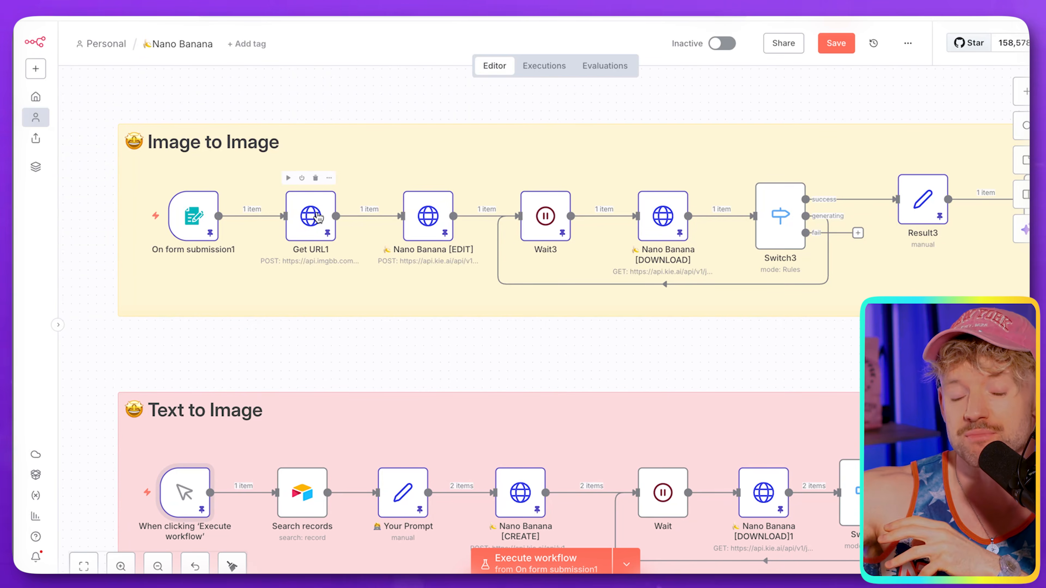
scroll(292, 351, down, 3)
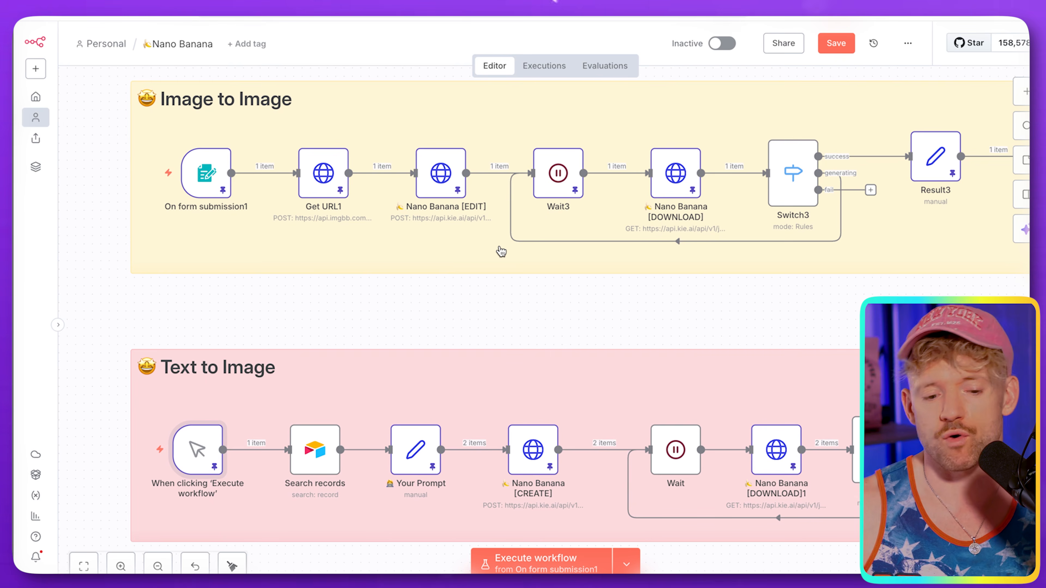
scroll(659, 206, up, 3)
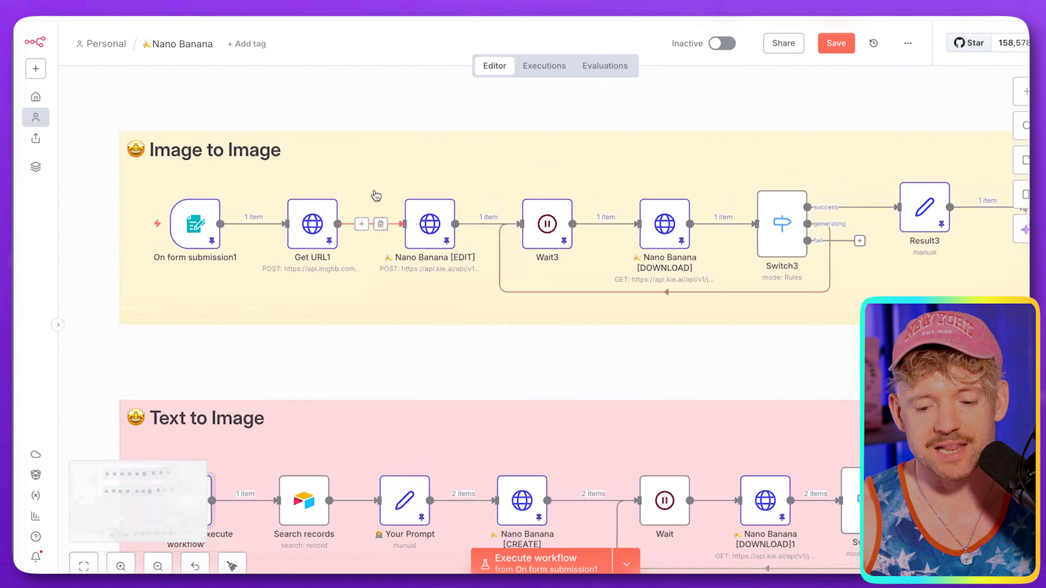
scroll(783, 179, right, 3)
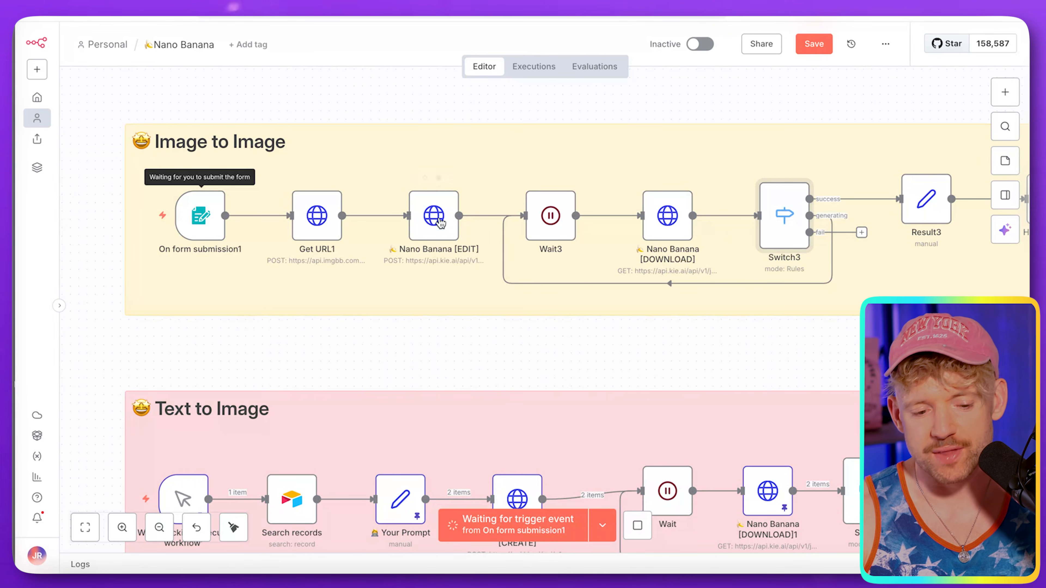
Restart the workflow from the form trigger and submit its test form with Brand n8n and the Untitled design PNG as the image.
click(637, 526)
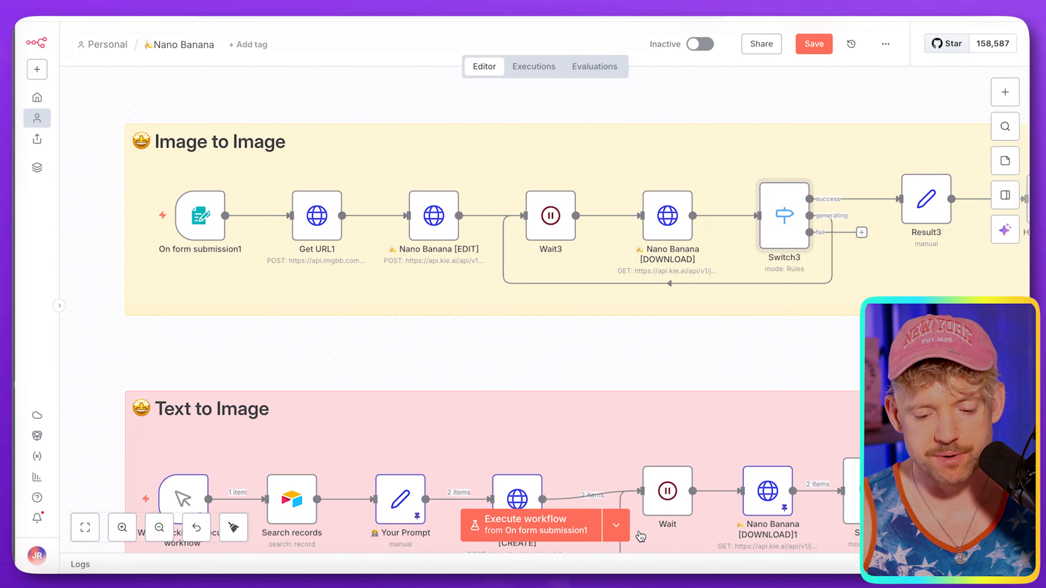
click(555, 526)
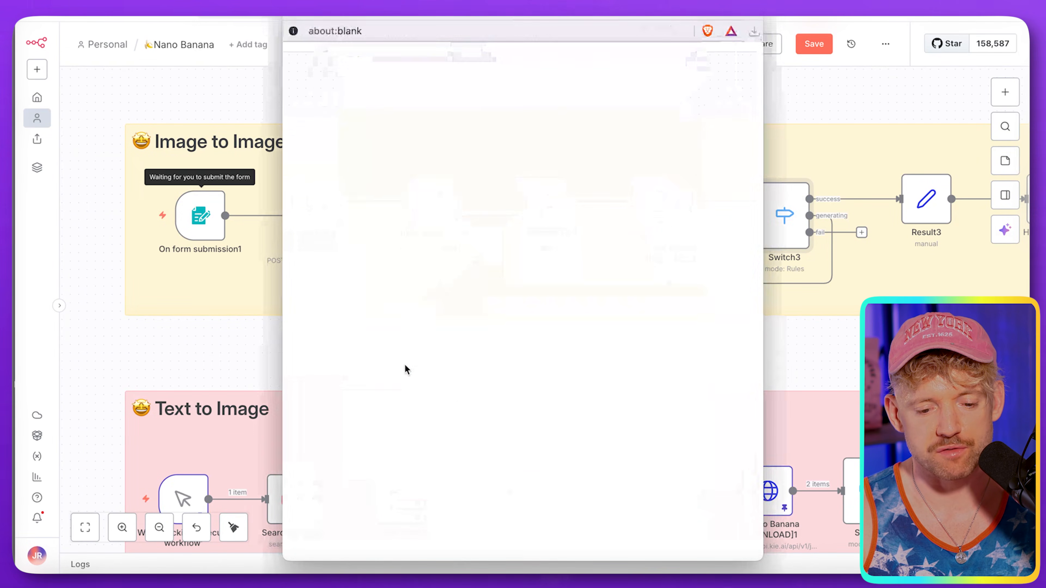
click(435, 198)
text(n8n)
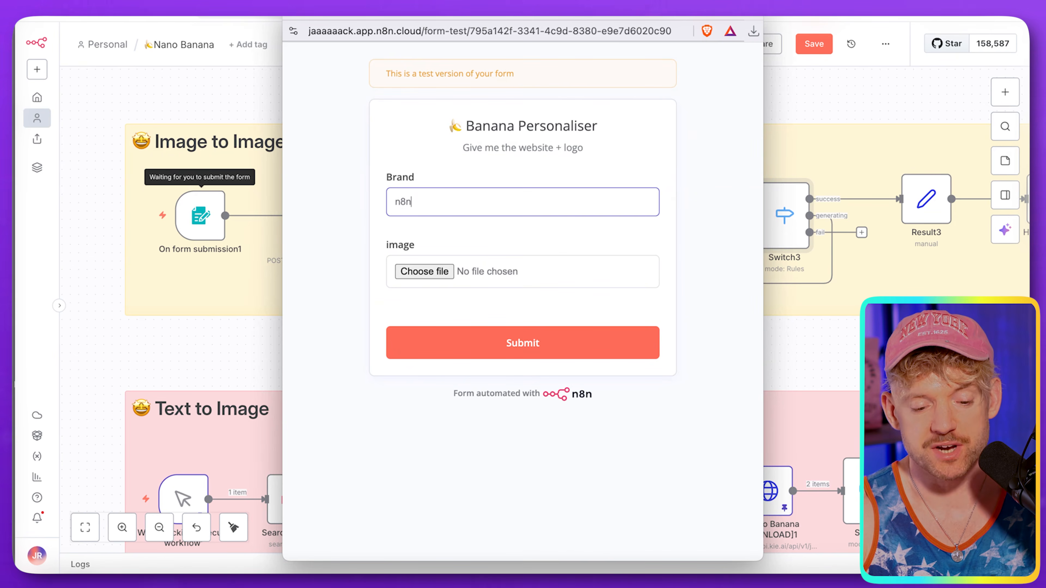
click(418, 272)
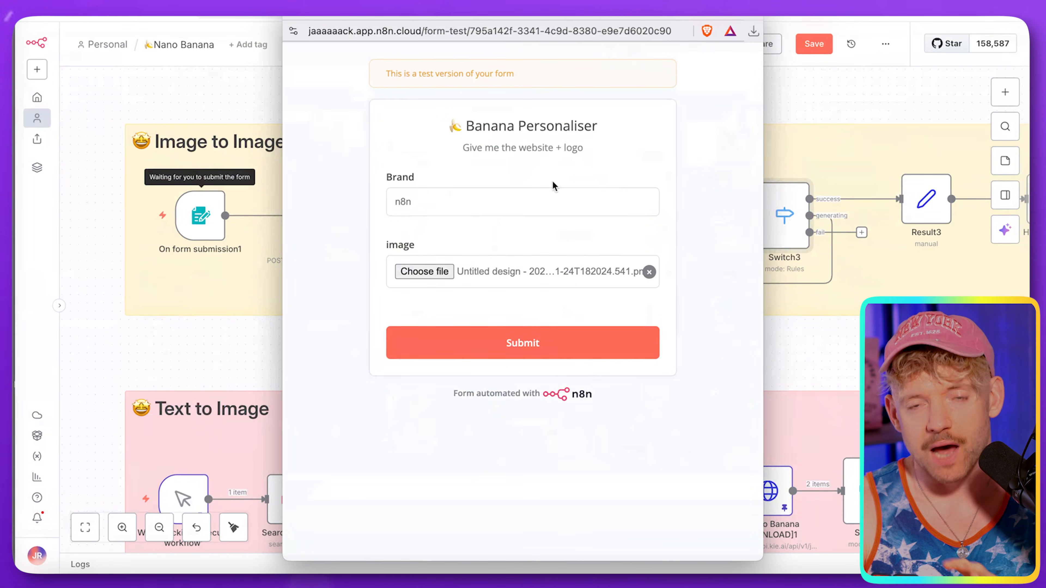
click(540, 346)
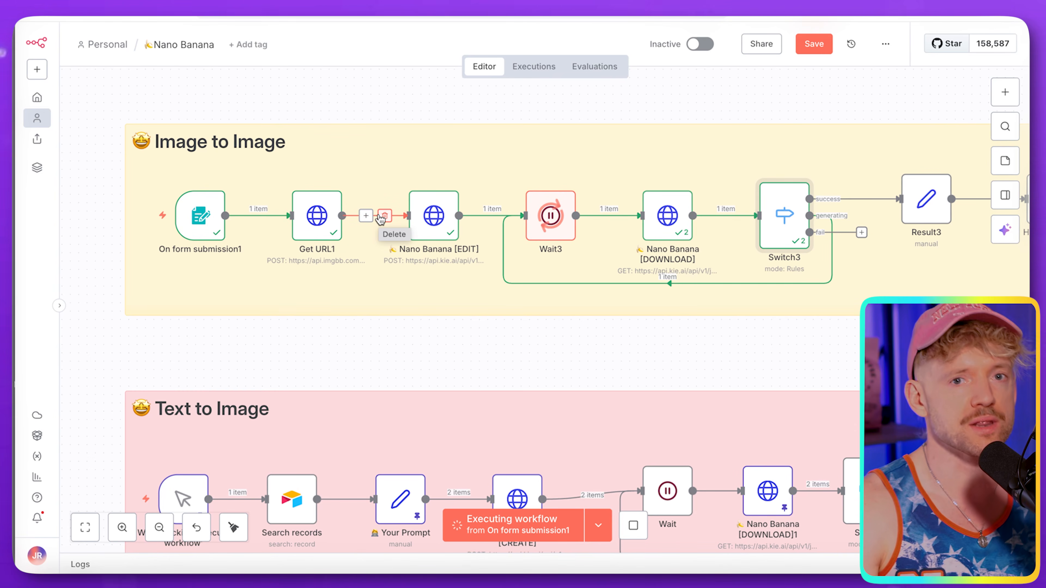
Open the Get URL1 node, examine the uploaded image's url in its output, and return to the canvas.
scroll(381, 217, up, 5)
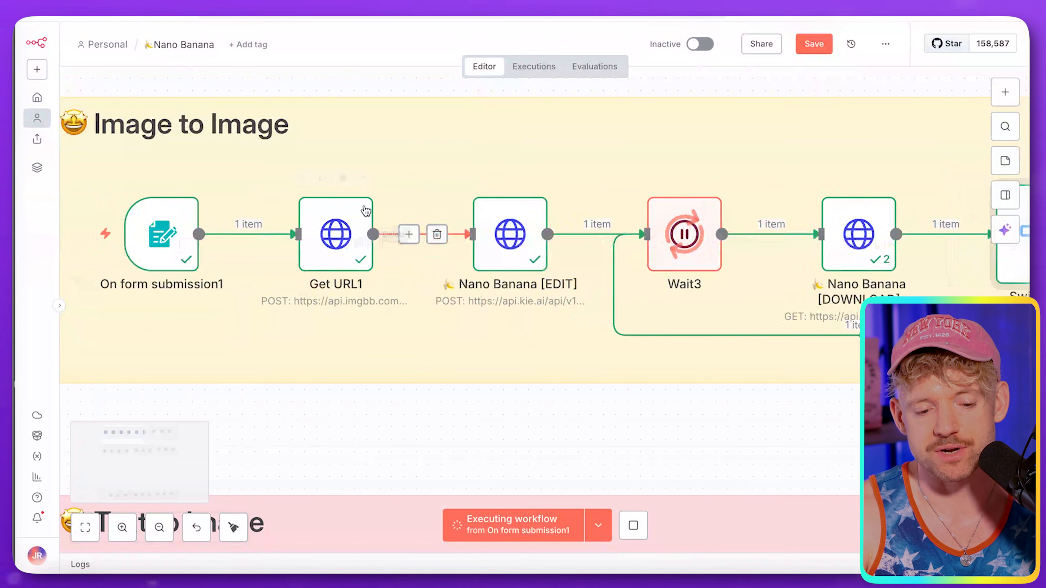
double_click(338, 235)
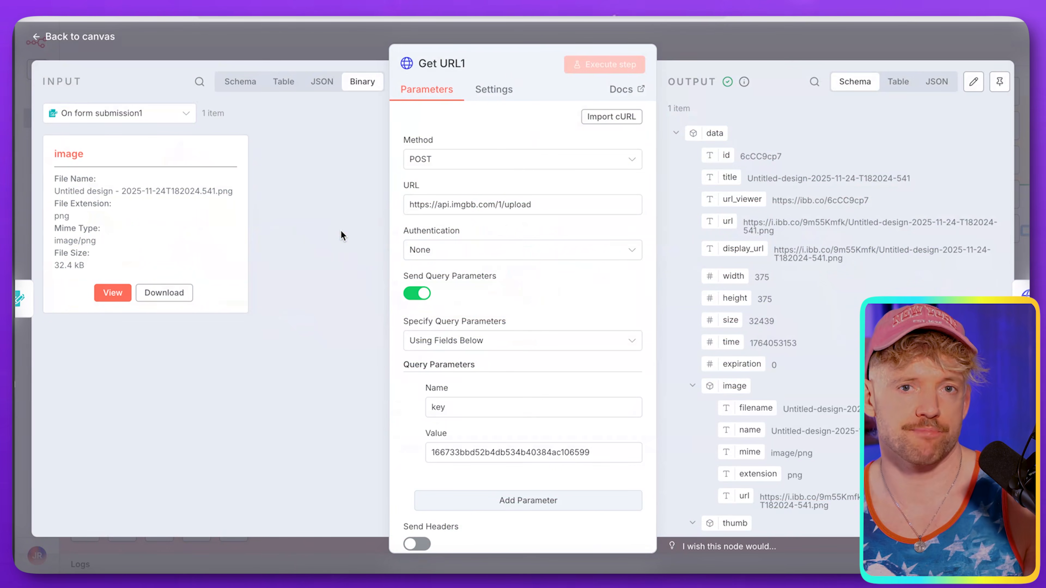
double_click(796, 214)
double_click(794, 221)
triple_click(794, 221)
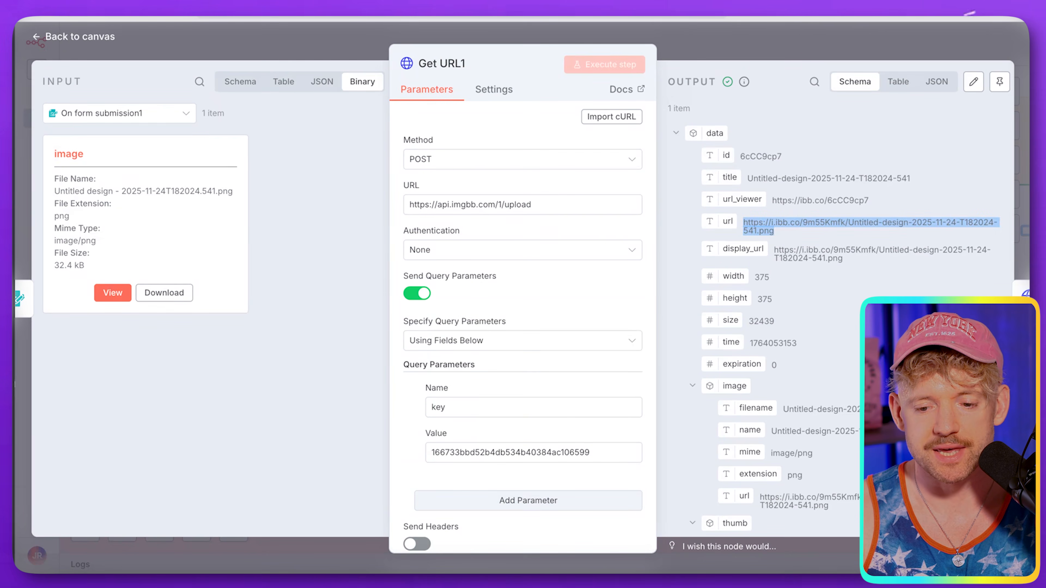
key(ctrl+t)
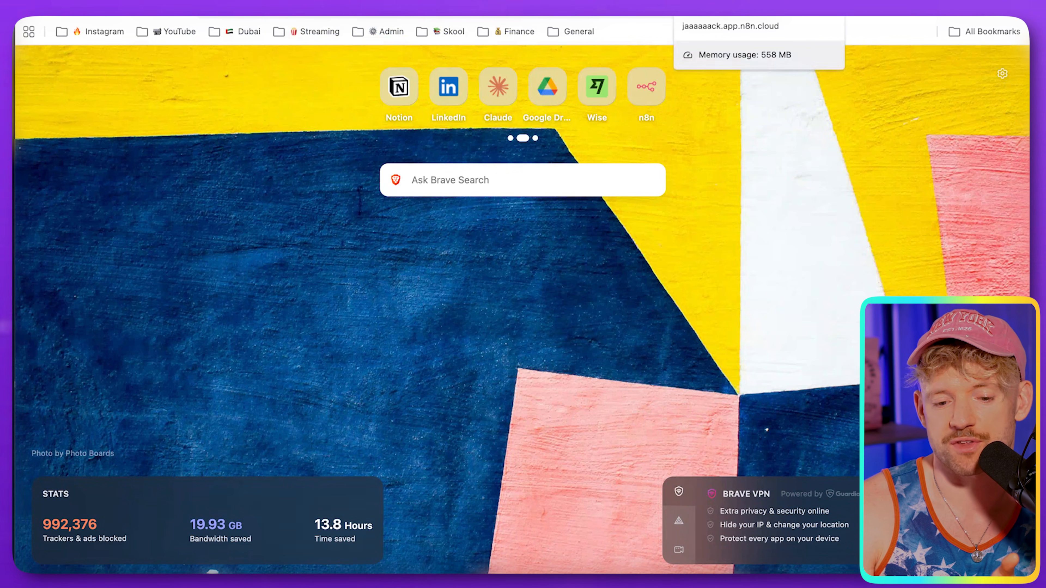
click(721, 3)
click(705, 43)
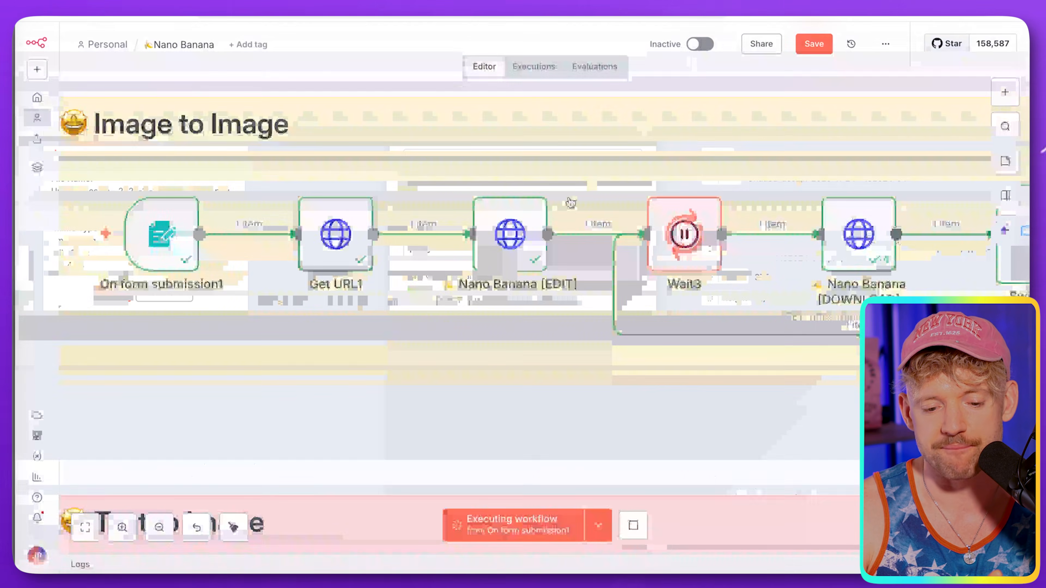
scroll(473, 256, up, 5)
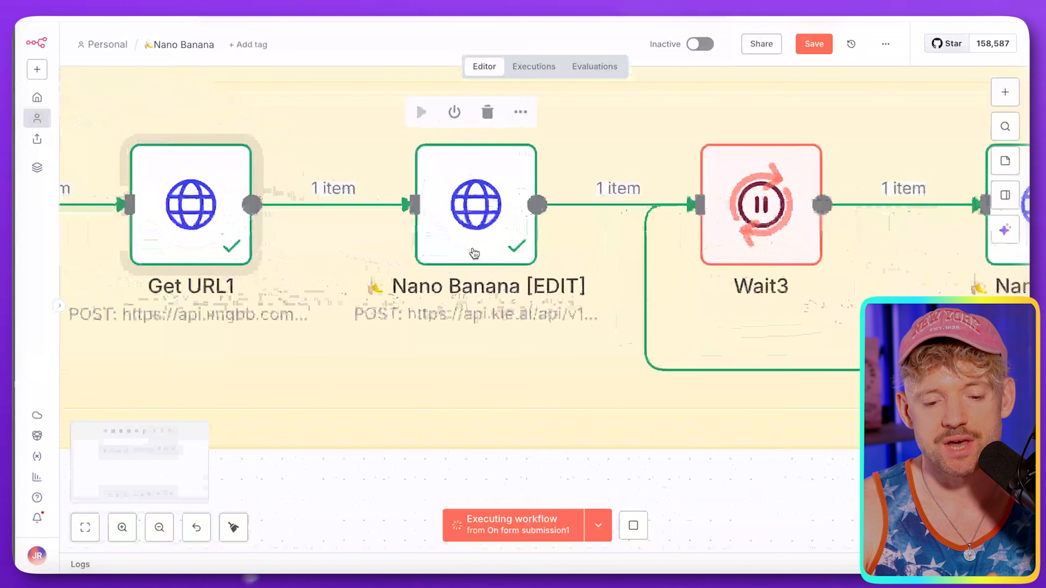
scroll(483, 248, down, 4)
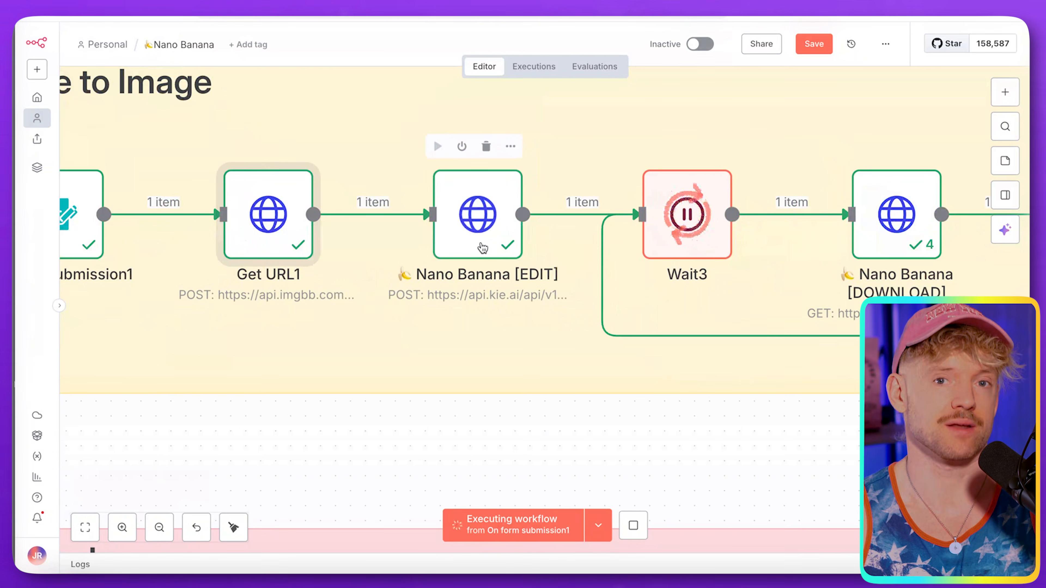
scroll(481, 249, up, 2)
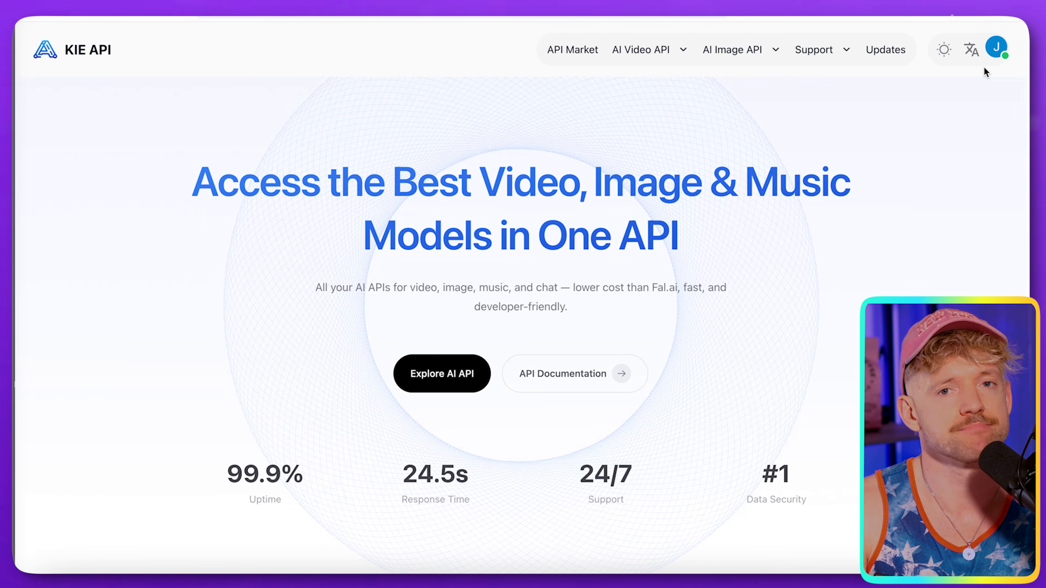
Check the account options on the KIE API website and look over its home page.
click(996, 48)
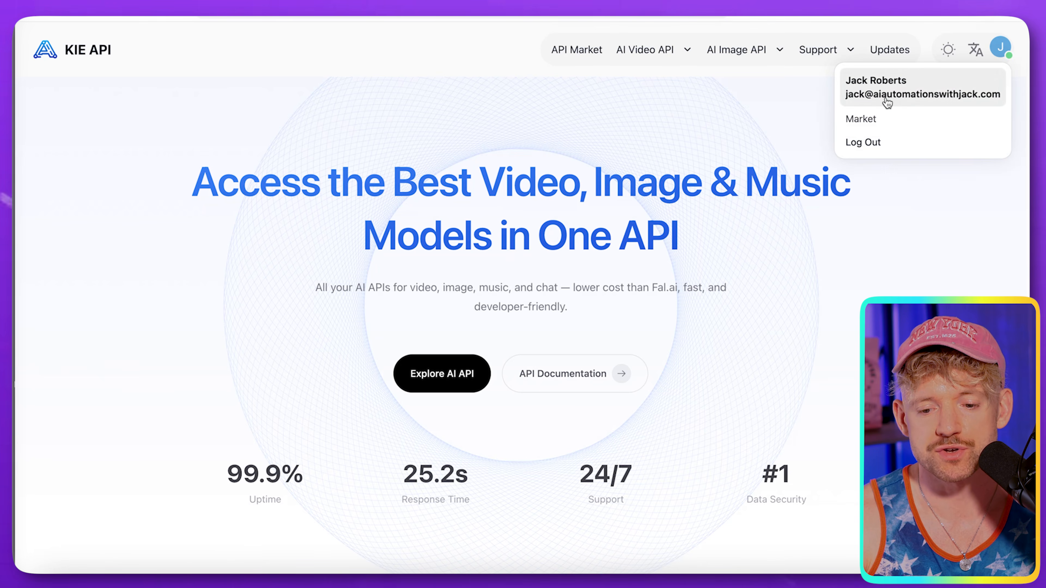
click(903, 106)
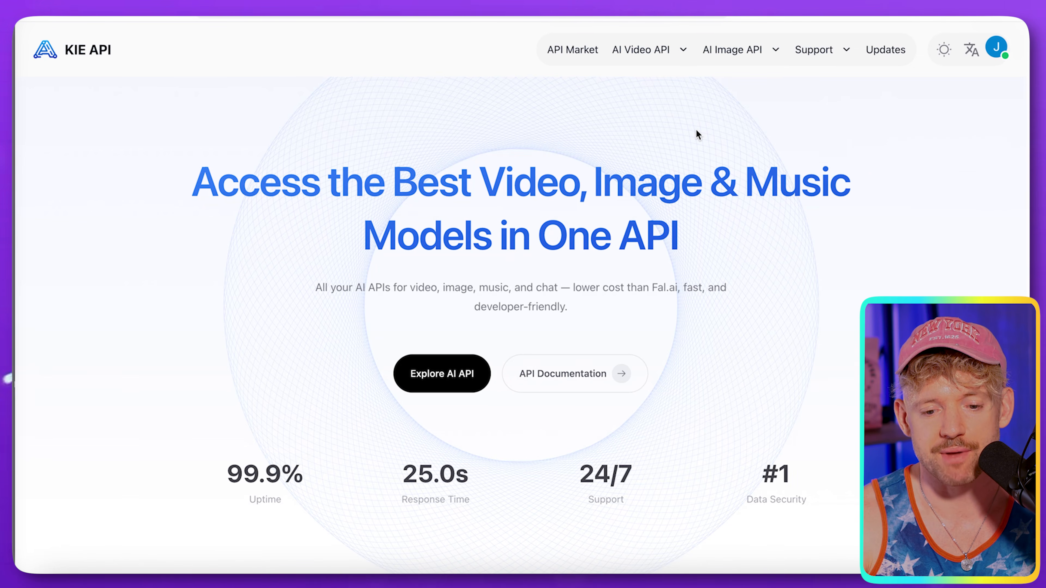
scroll(696, 129, down, 2)
scroll(696, 132, down, 1)
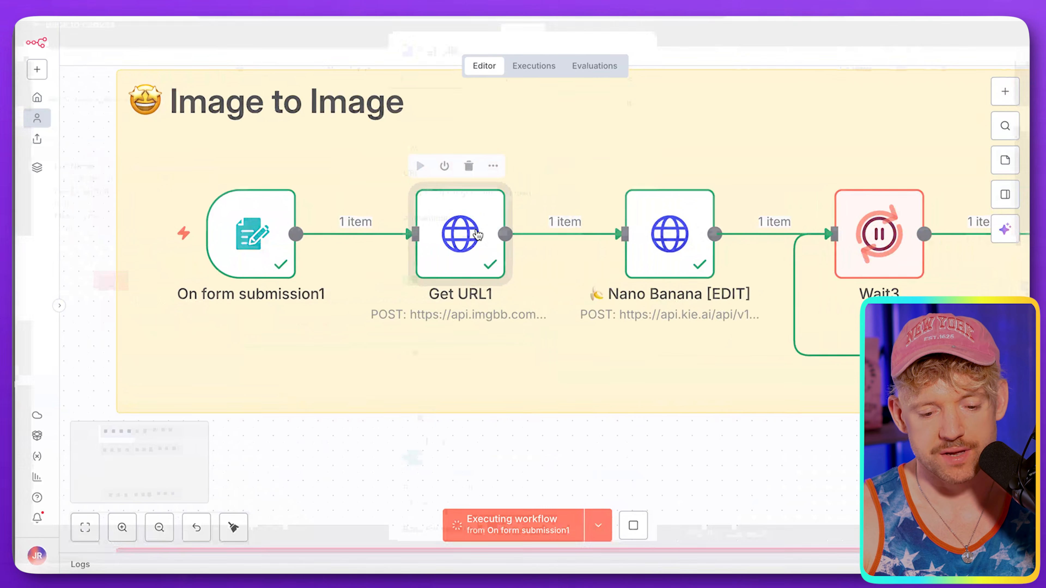
Review the Get URL1 node again, and examine the request headers and body settings of the Nano Banana [EDIT] node.
double_click(462, 234)
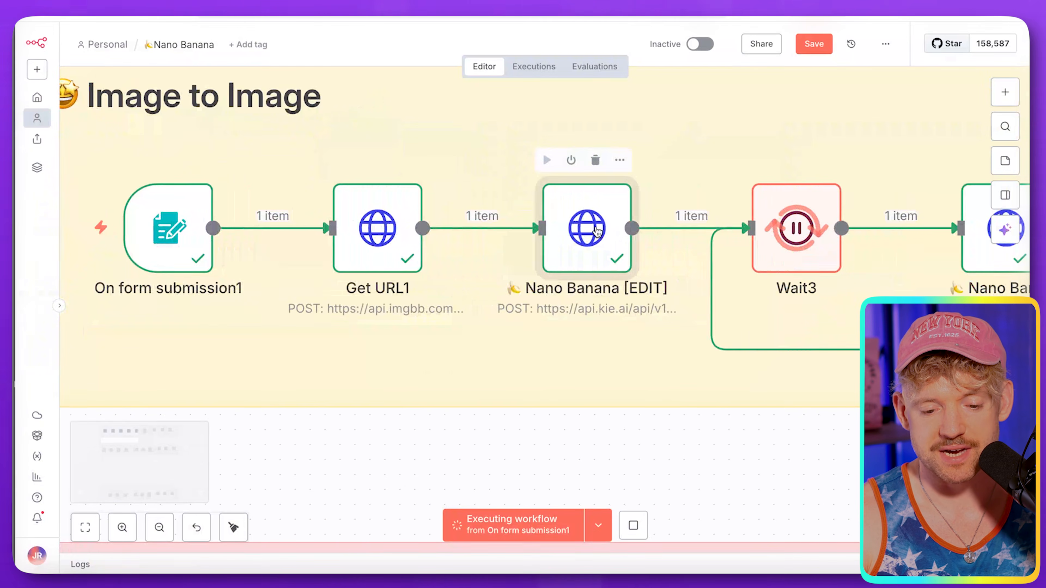
double_click(597, 232)
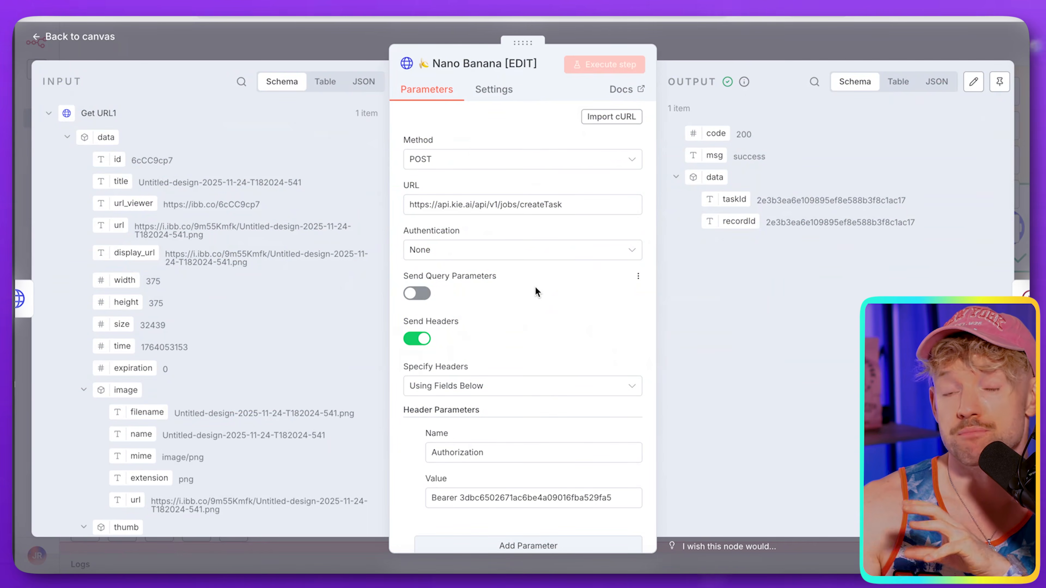
scroll(535, 287, down, 4)
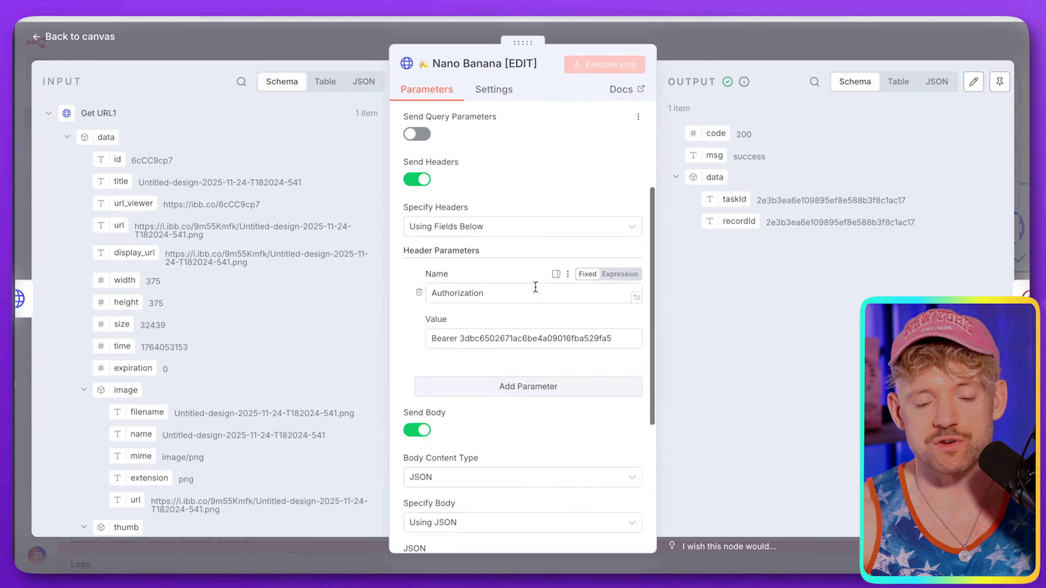
scroll(535, 287, down, 4)
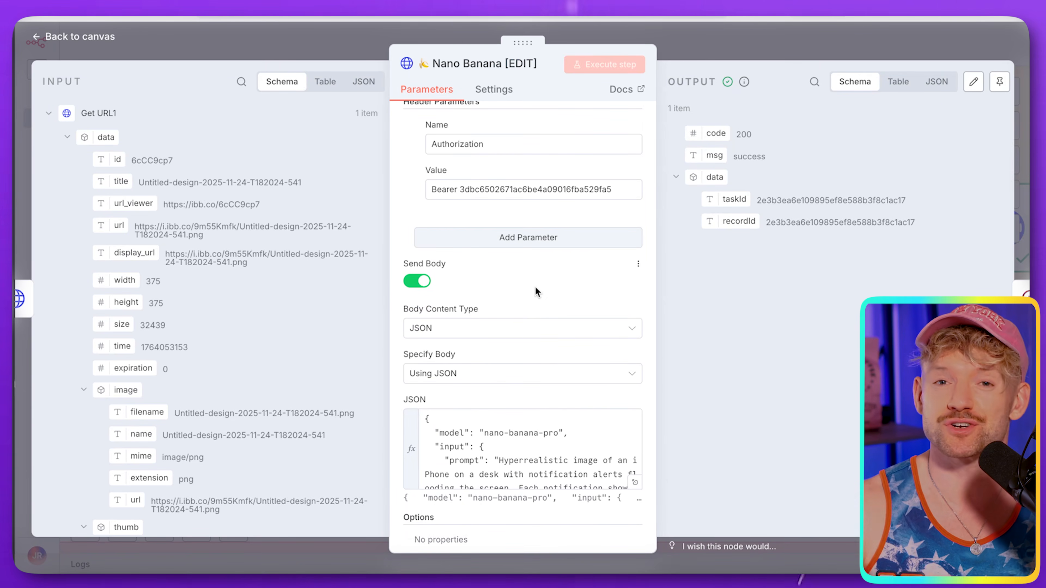
scroll(535, 287, down, 2)
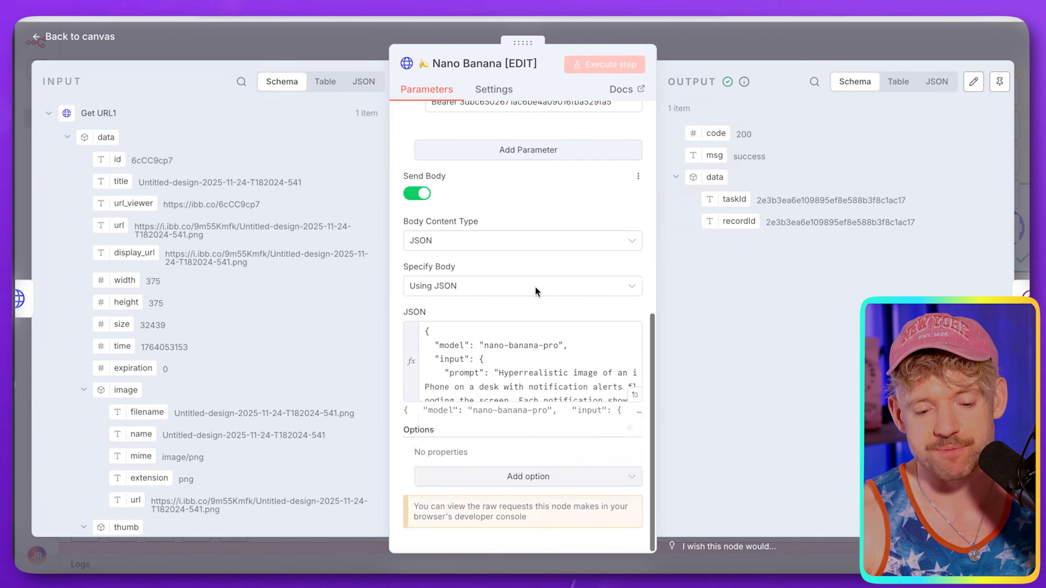
Examine the Brand expression in the prompt and the image_input url in the Nano Banana [EDIT] JSON body, and close the node.
scroll(520, 380, down, 1)
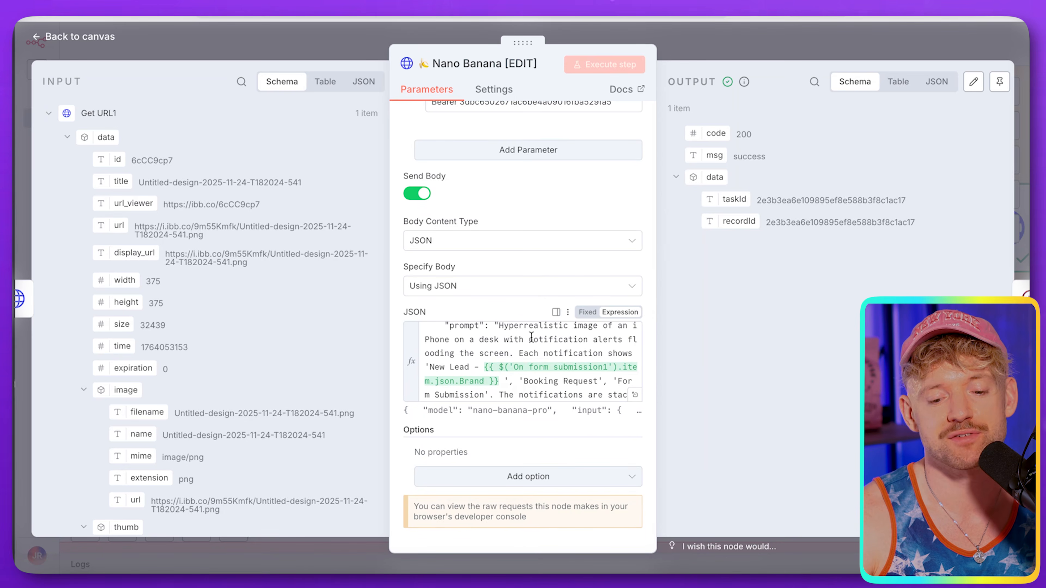
scroll(510, 337, down, 3)
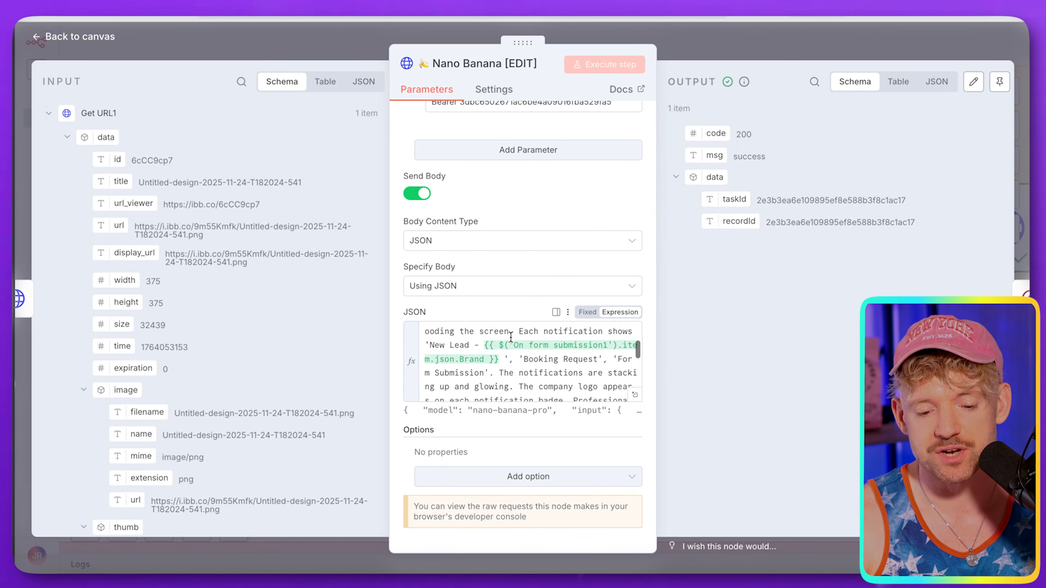
click(482, 332)
drag(483, 339, 498, 354)
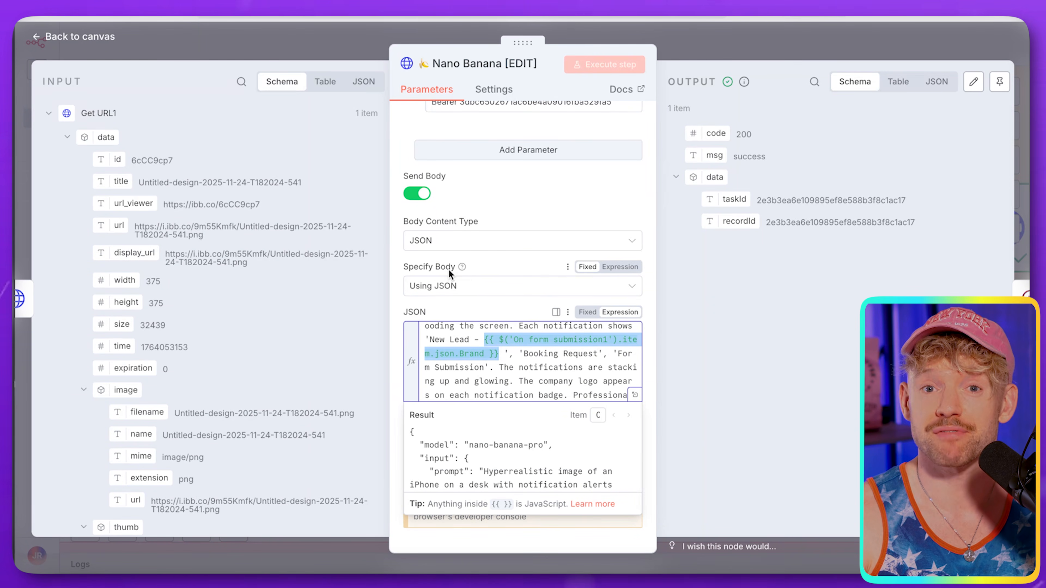
scroll(557, 359, down, 5)
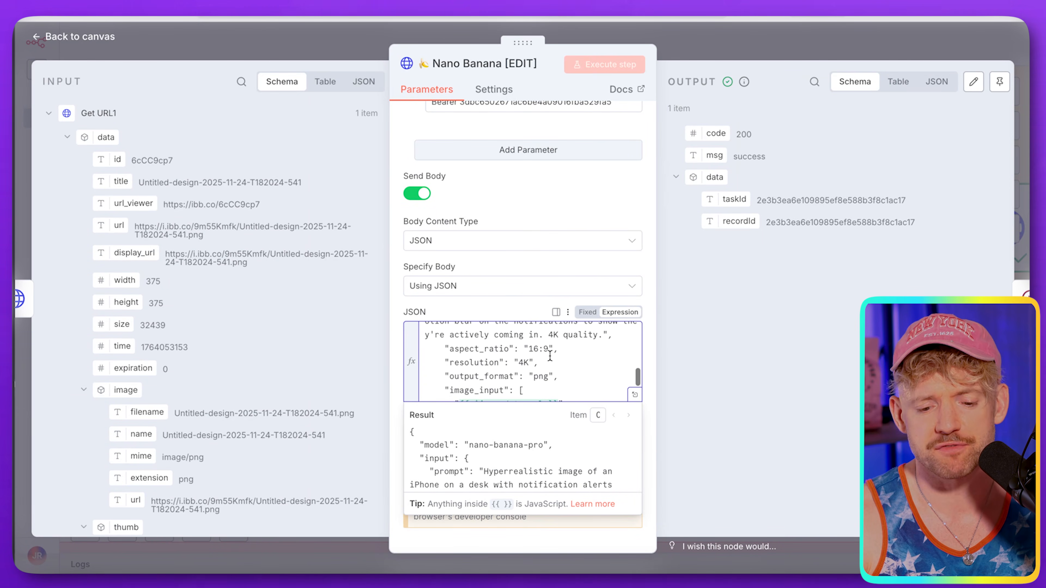
scroll(546, 351, down, 3)
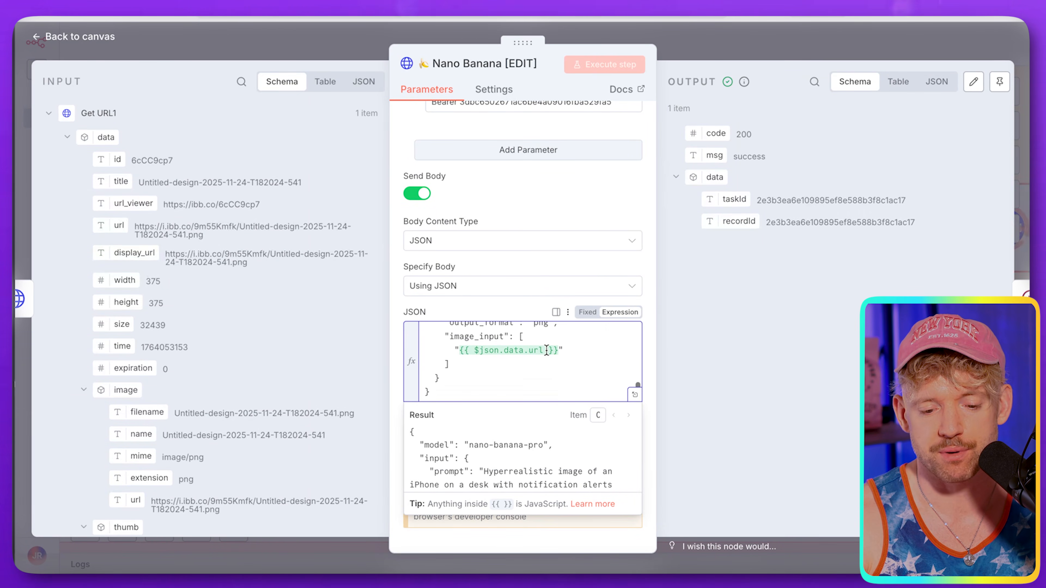
click(527, 308)
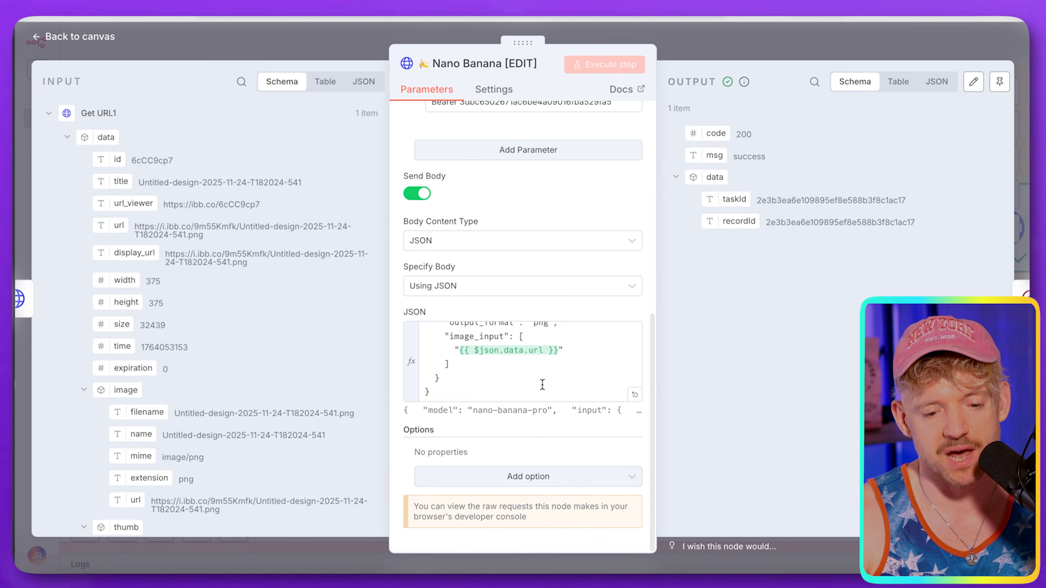
click(721, 38)
Open the Nano Banana [DOWNLOAD] node in the Image to Image flow and check the msg and state values in its output.
scroll(601, 288, right, 10)
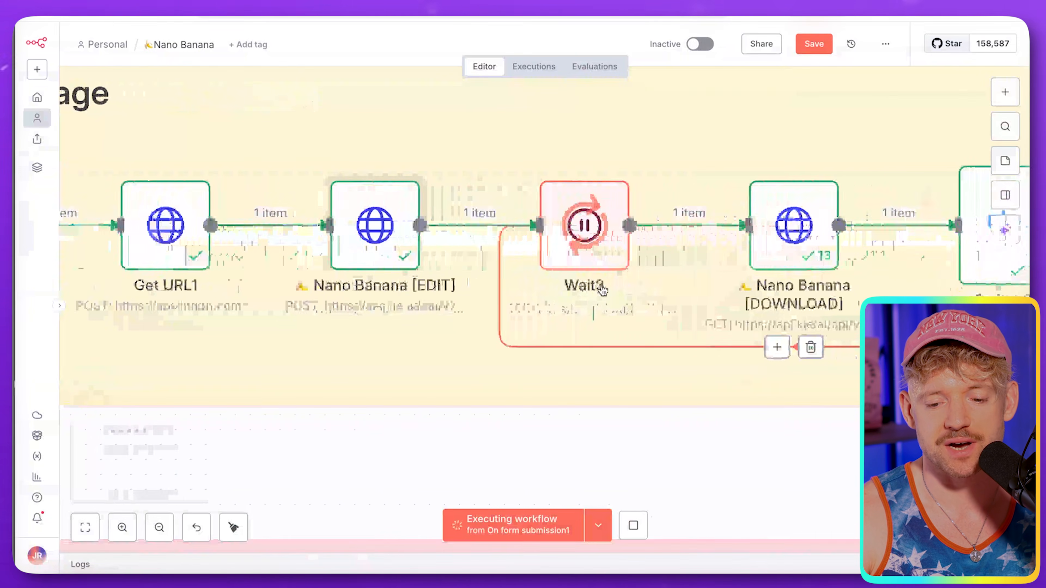
scroll(602, 290, right, 1)
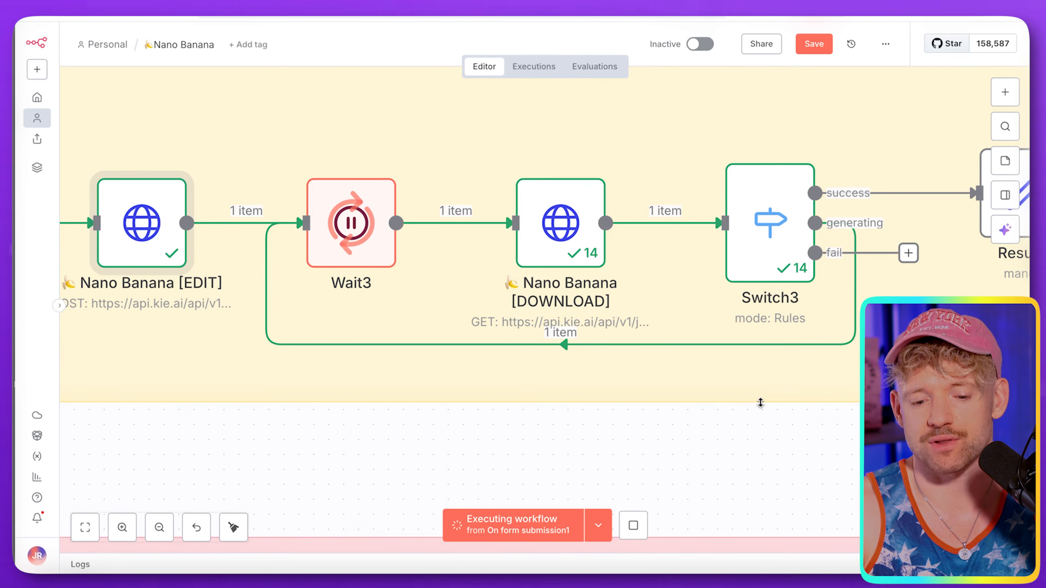
double_click(552, 229)
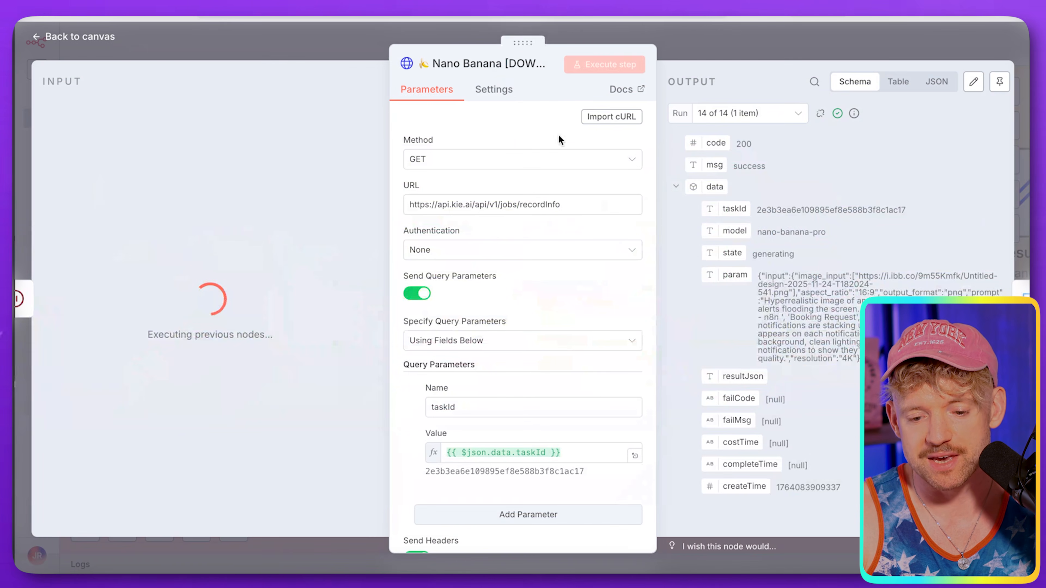
double_click(742, 165)
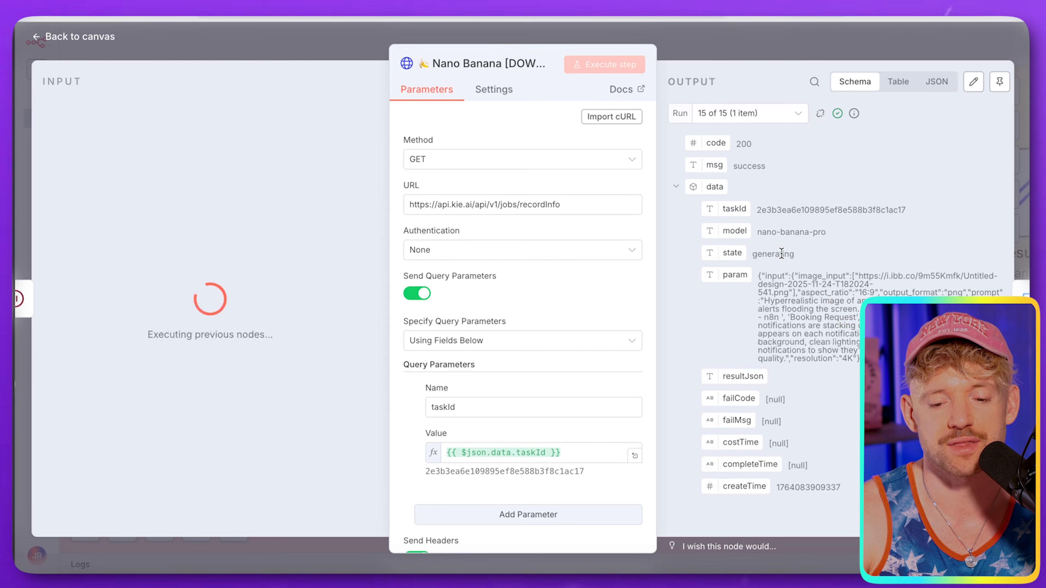
double_click(781, 253)
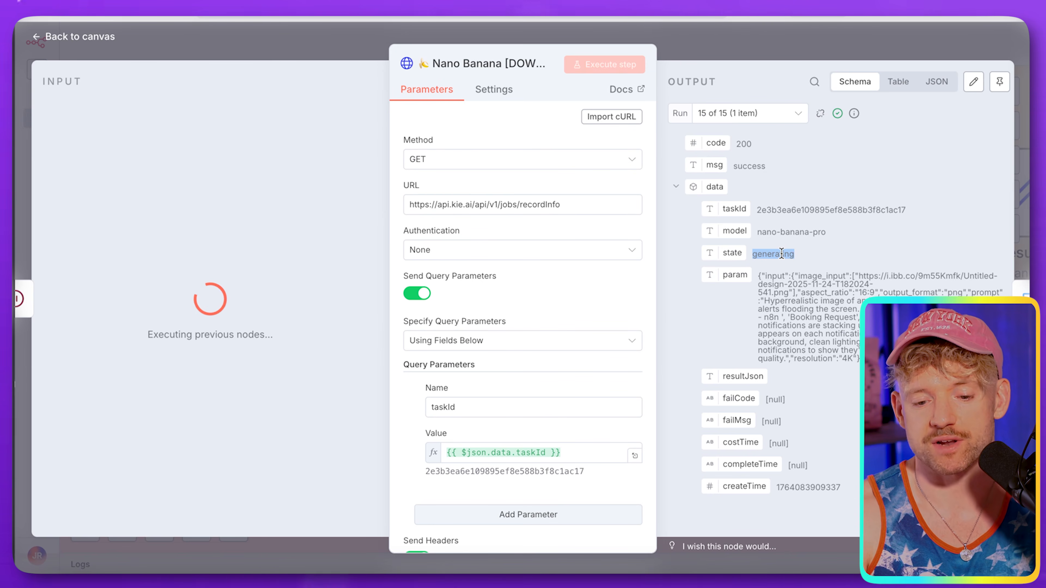
Open the Logs page of the KIE AI dashboard and check the status, credits and results of the nano-banana-pro requests.
click(755, 51)
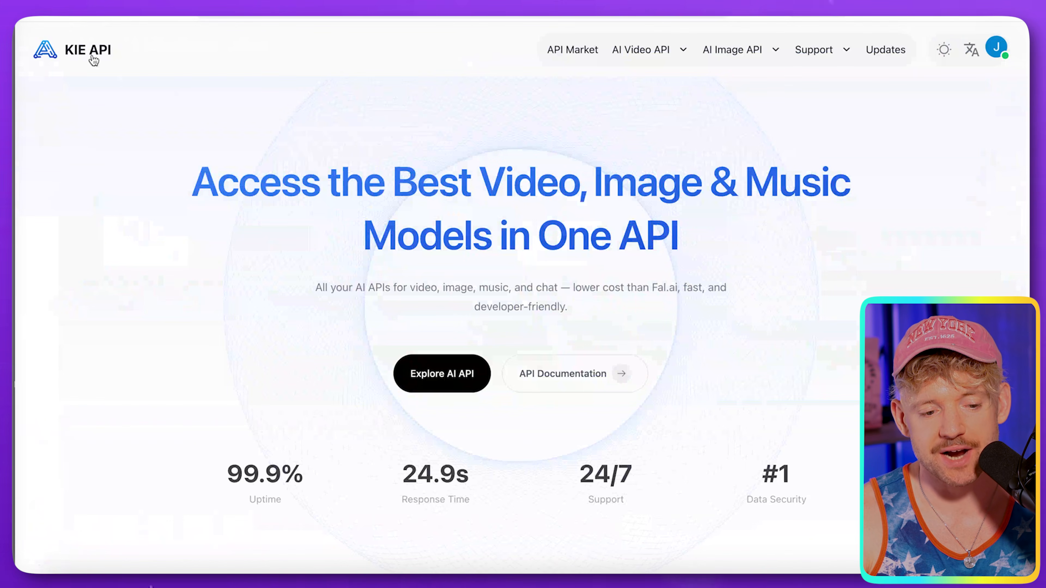
click(999, 50)
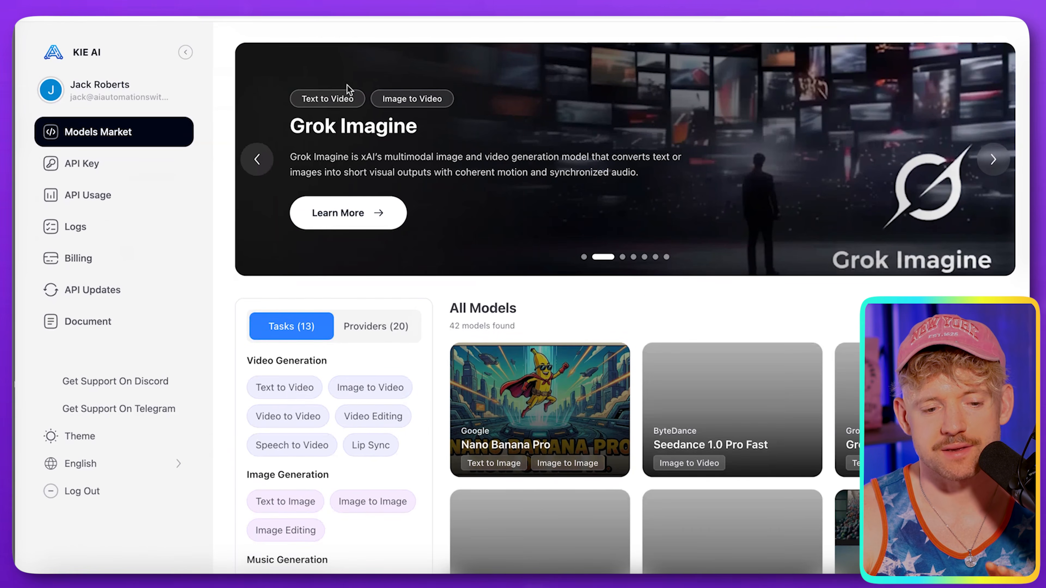
click(88, 237)
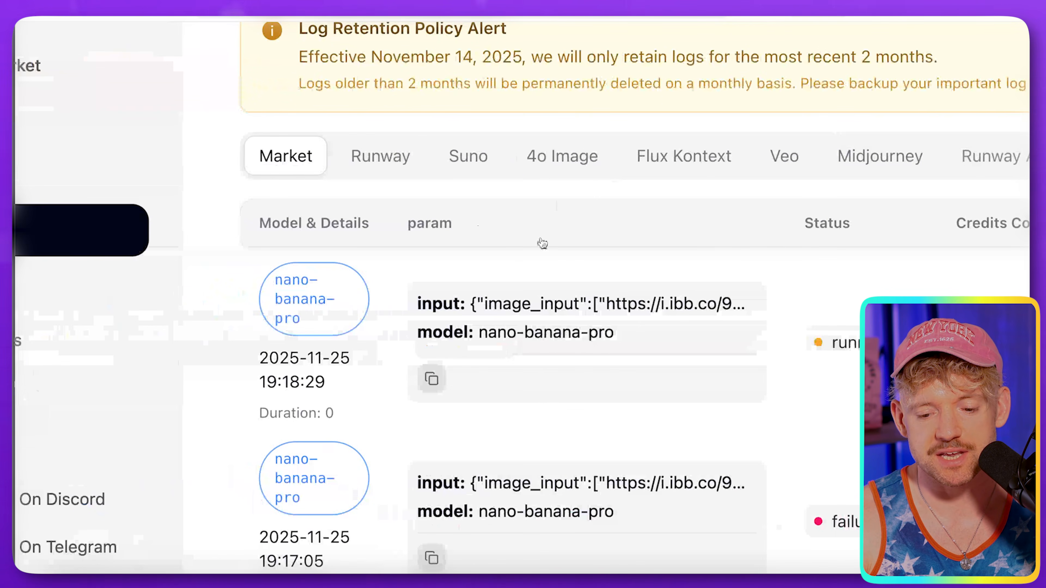
scroll(209, 247, right, 3)
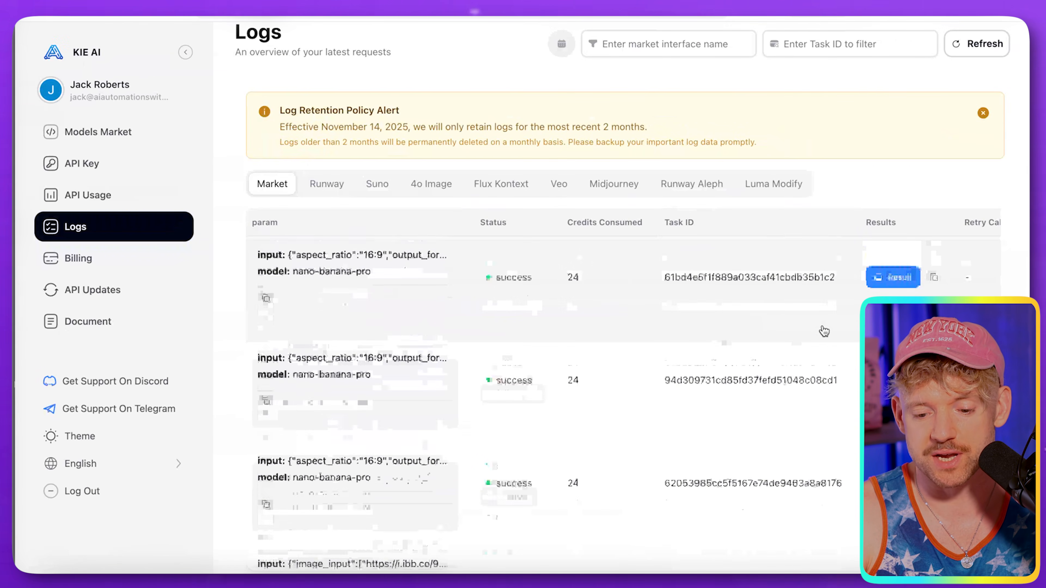
mouse_move(892, 380)
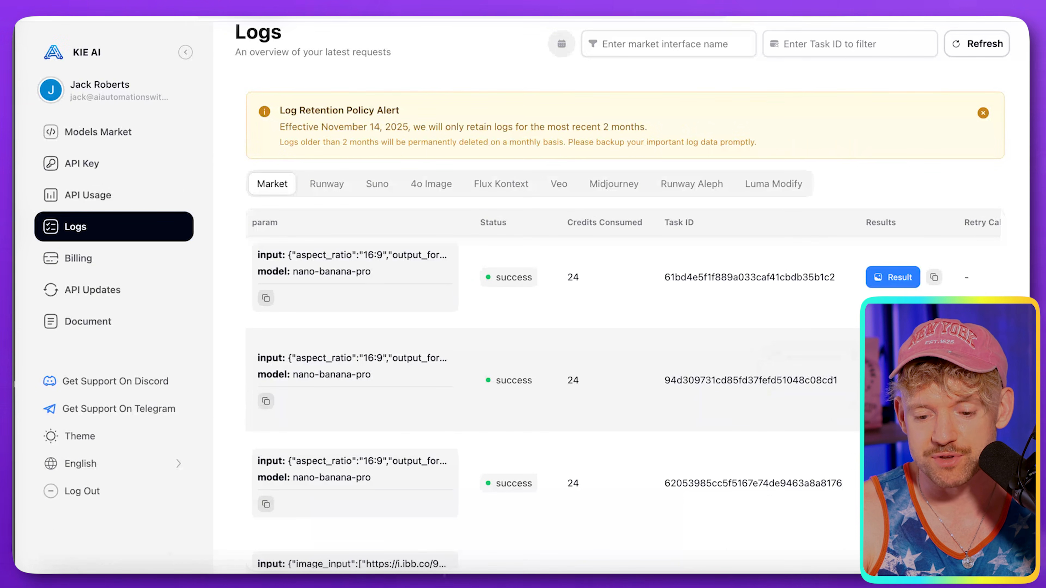
scroll(892, 350, up, 6)
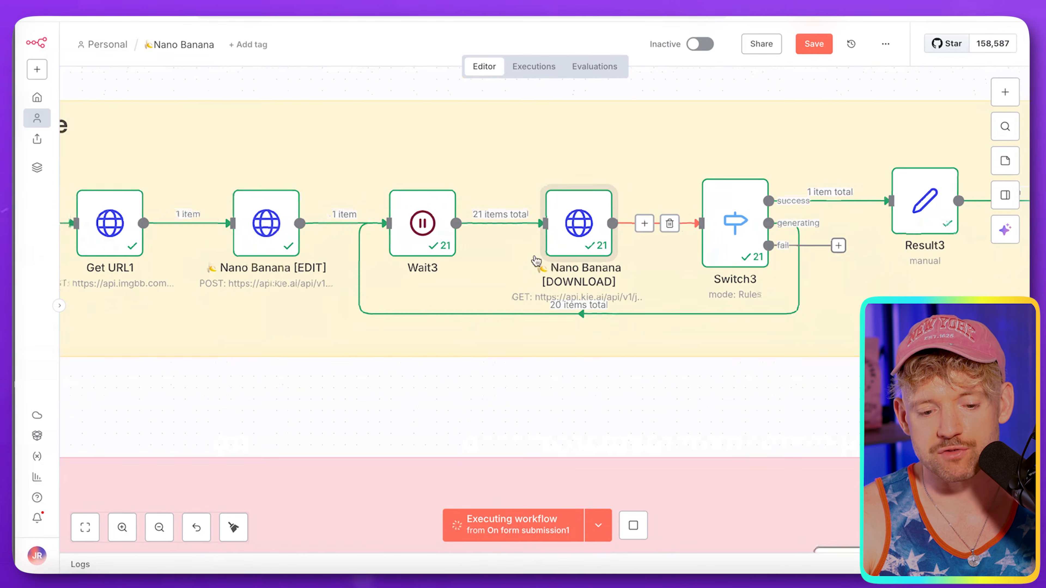
Switch back to the n8n workflow and follow the execution from Nano Banana [DOWNLOAD] through Switch3, Result3 and HTTP Request to Upload file.
scroll(534, 260, down, 5)
scroll(620, 255, right, 1)
scroll(688, 252, up, 5)
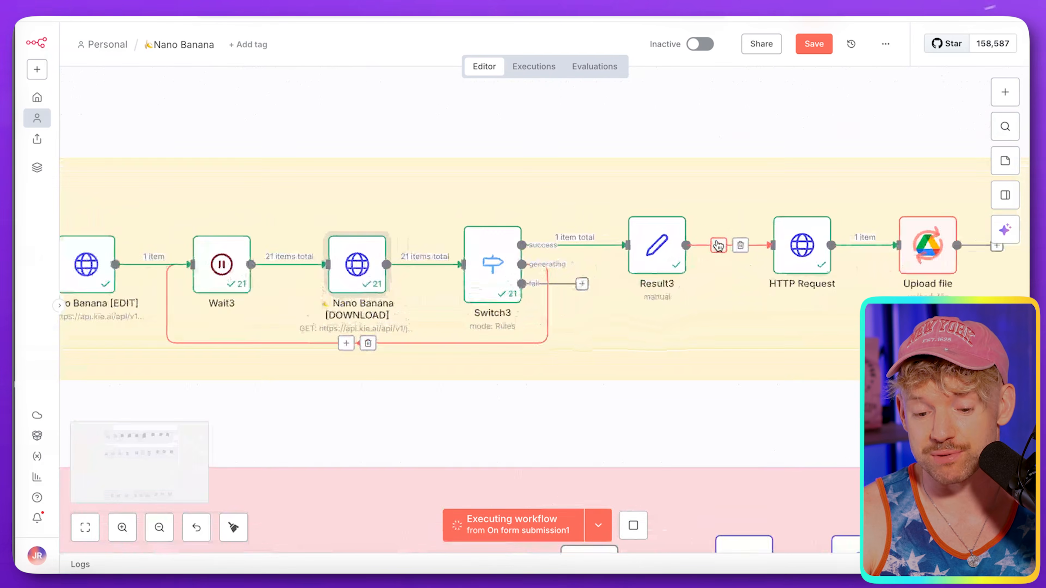
scroll(688, 254, right, 5)
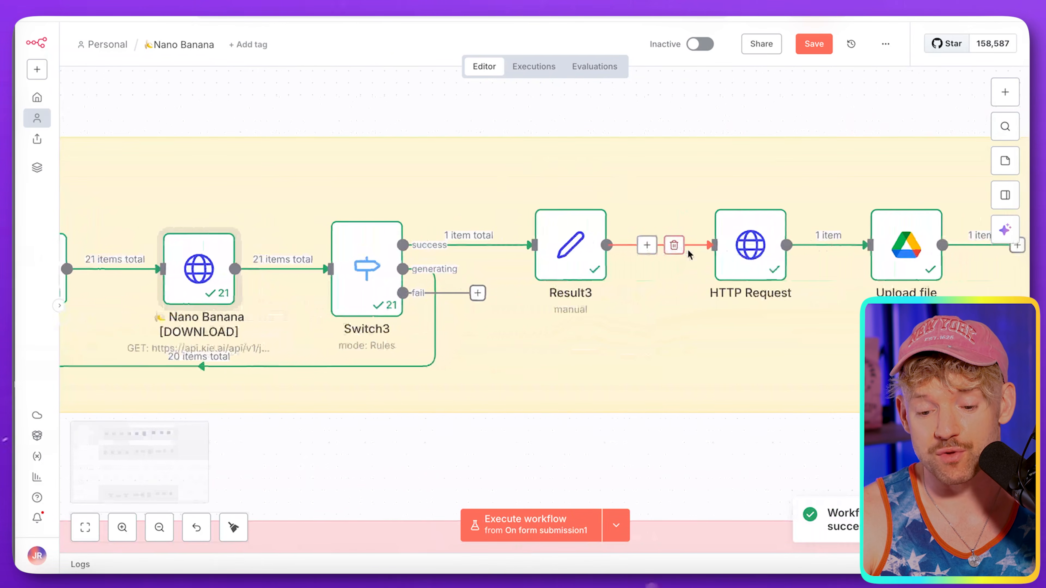
scroll(684, 252, right, 2)
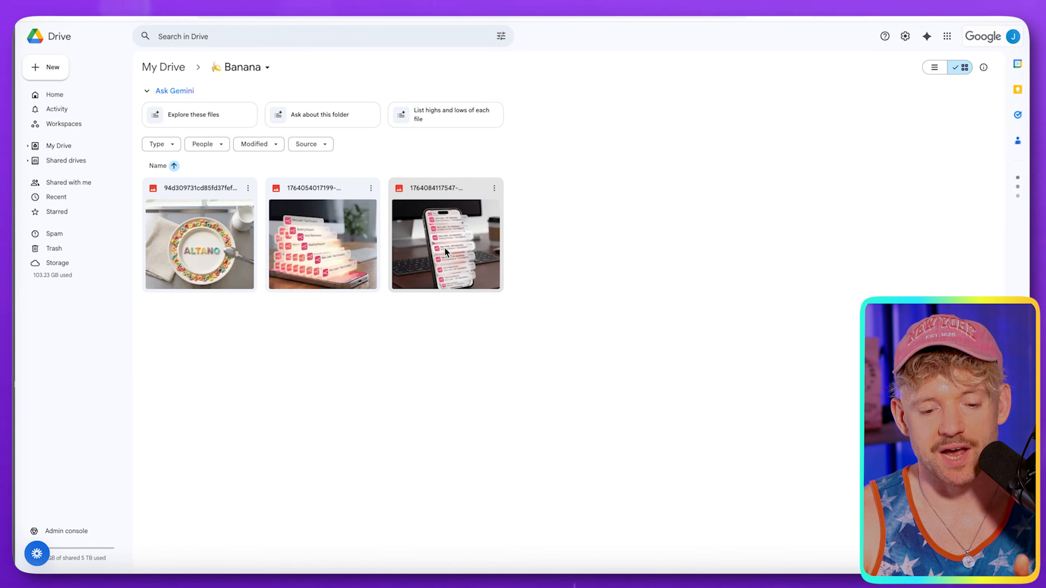
In the Banana folder on Google Drive, view the standing-phone notifications image and the lying-phone notifications image, closing each preview.
double_click(445, 248)
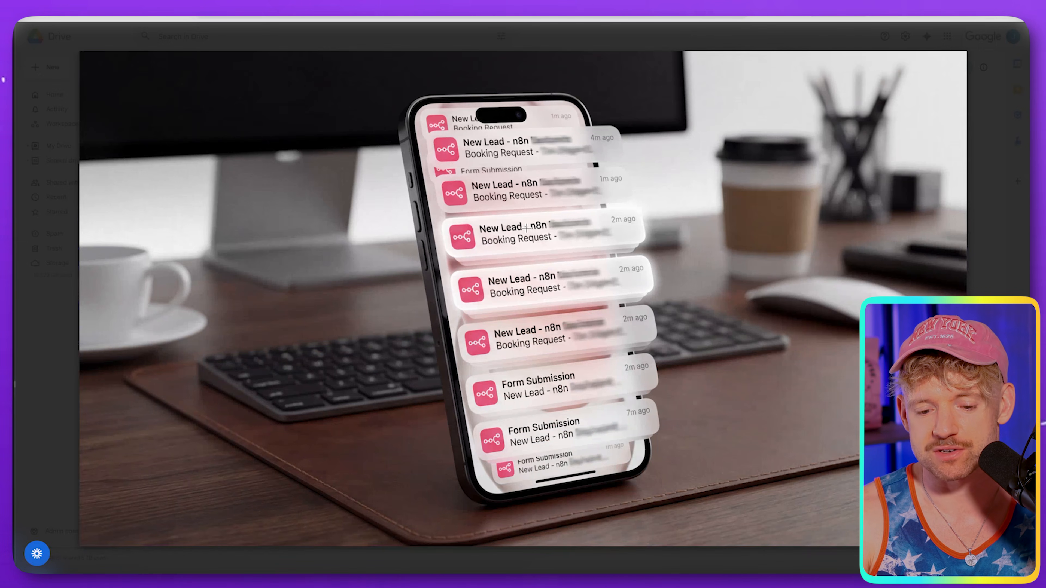
key(Escape)
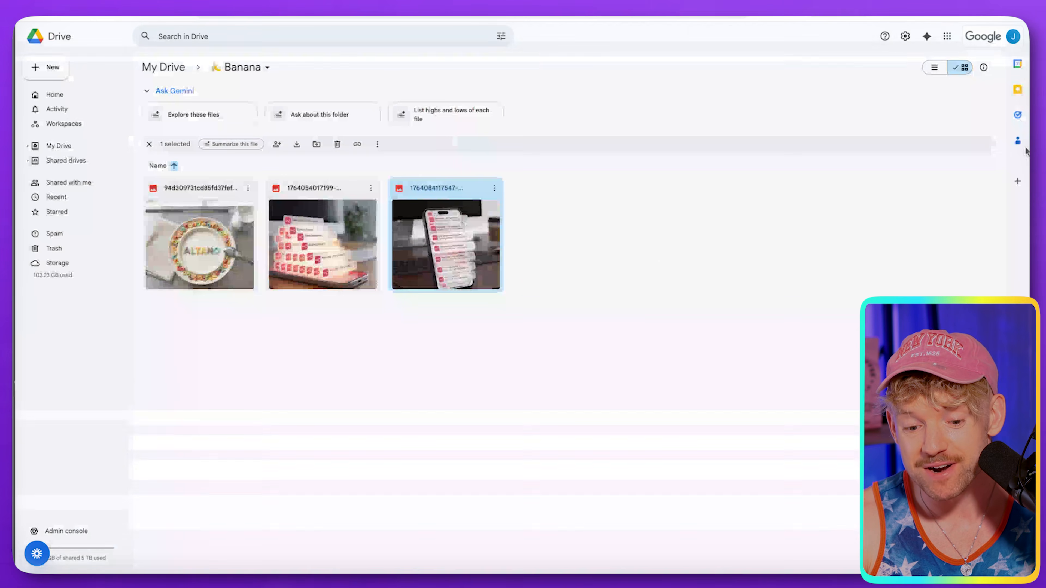
click(322, 246)
double_click(322, 246)
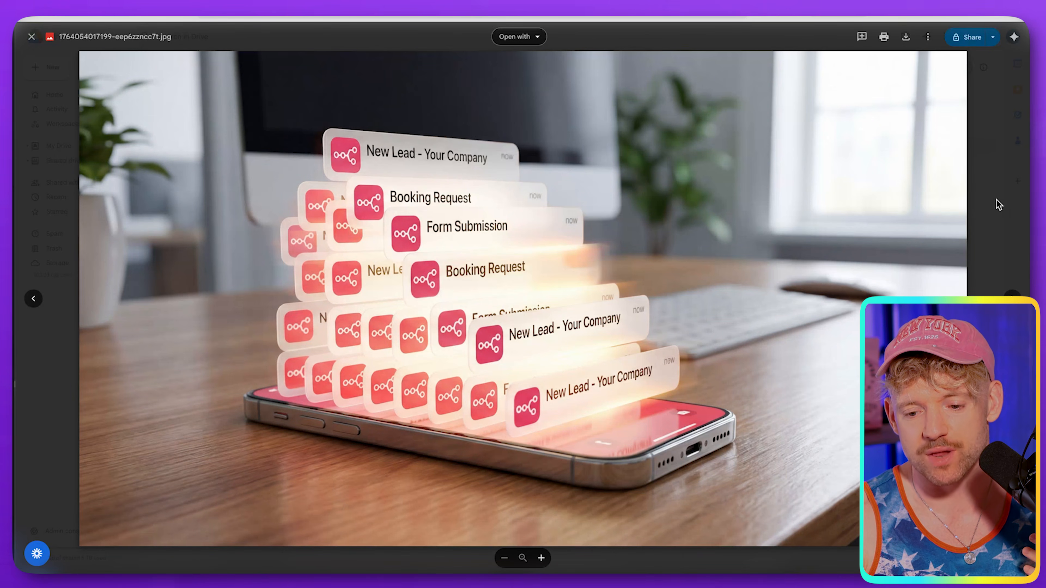
key(Escape)
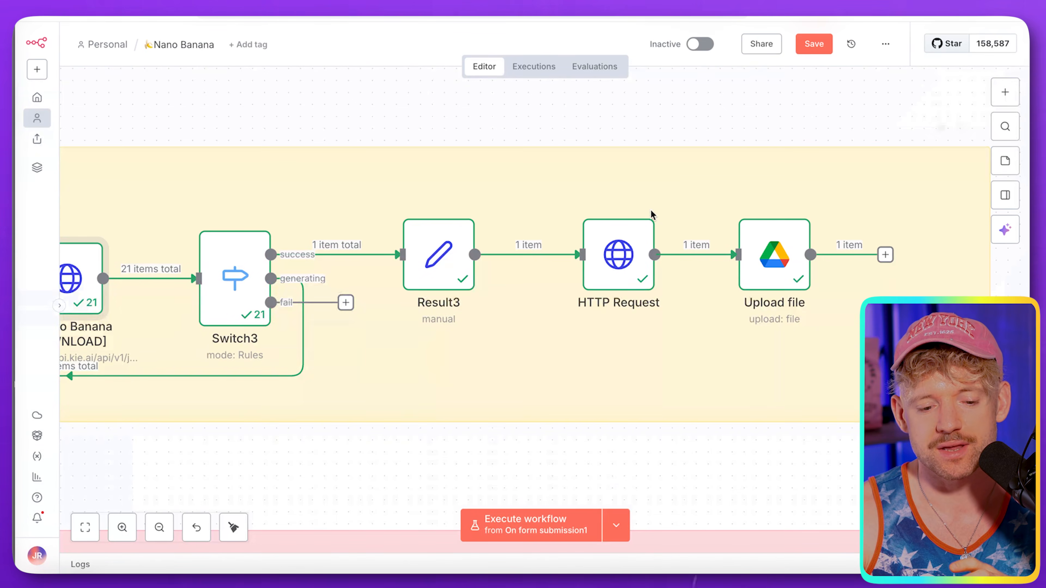
Return to the n8n canvas and look over the pink flow below, from the Switch and Nano Banana [CREATE] nodes back to Your Prompt.
scroll(652, 215, down, 3)
scroll(651, 216, left, 3)
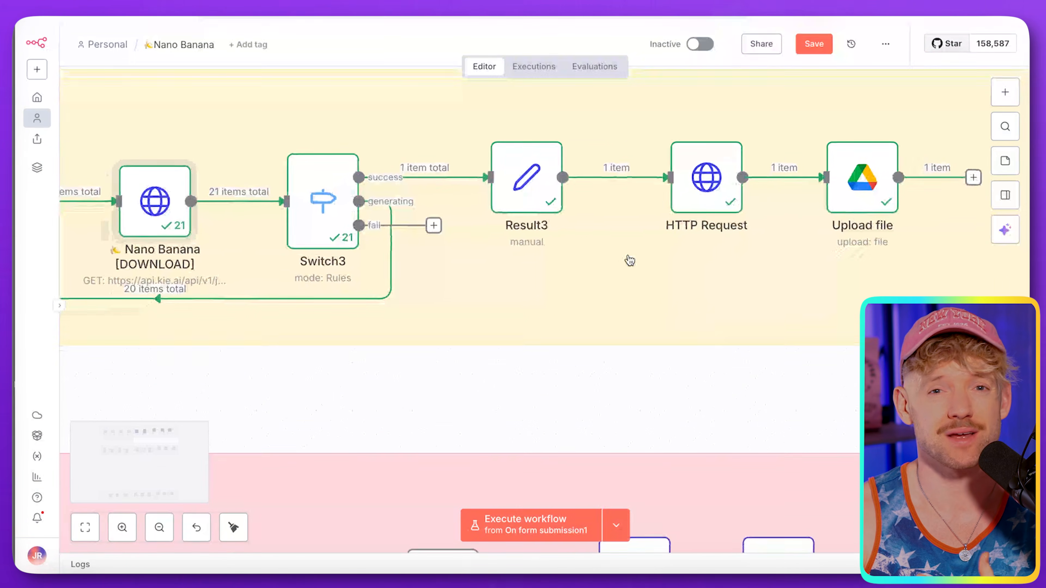
scroll(629, 260, down, 5)
scroll(629, 259, left, 5)
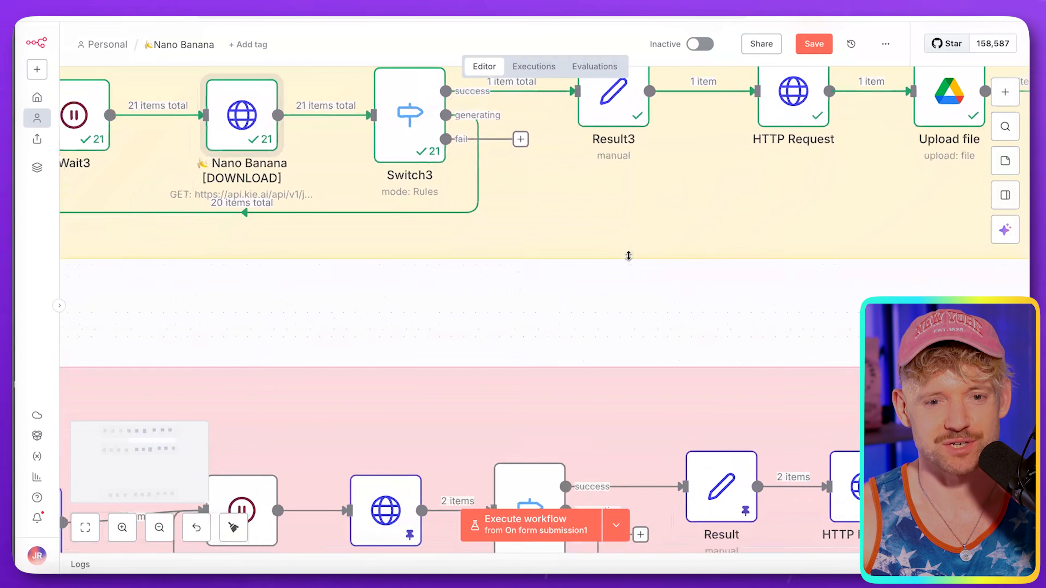
scroll(628, 259, down, 3)
scroll(629, 260, left, 10)
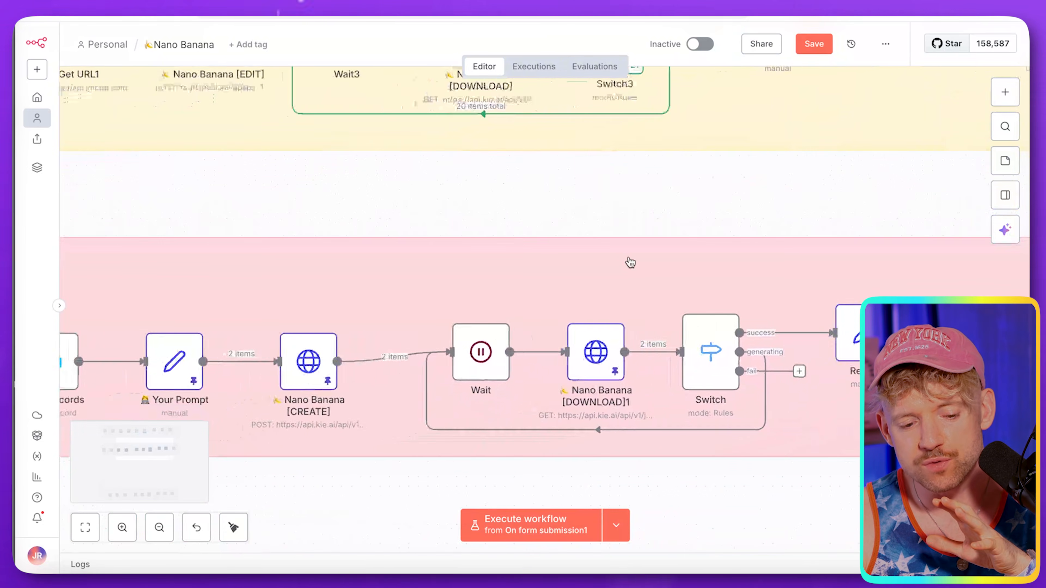
scroll(630, 262, left, 5)
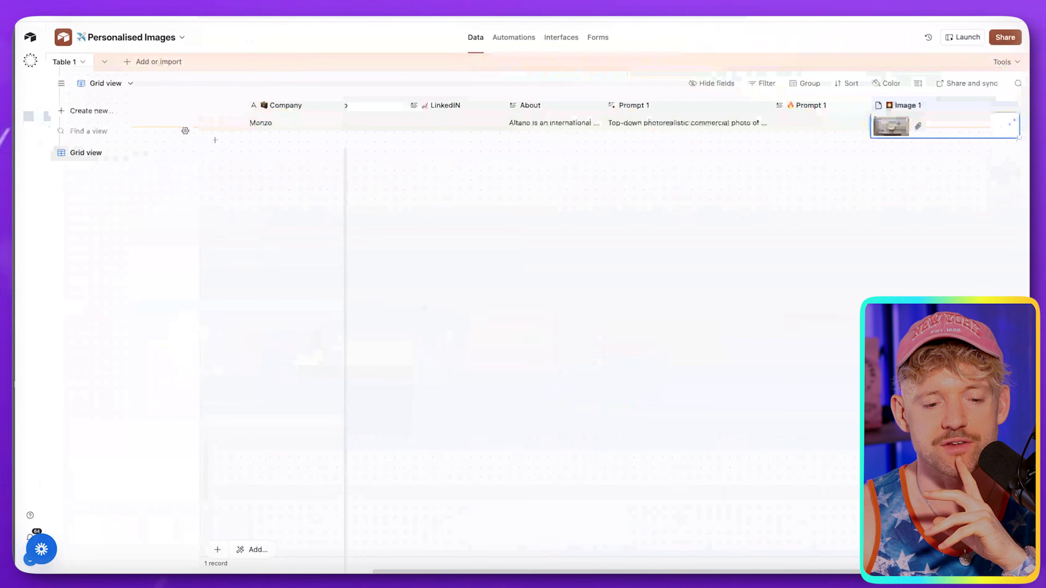
Switch to the Personalised Images base in Airtable and review the Table 1 fields from Company to Image 1.
scroll(458, 171, left, 10)
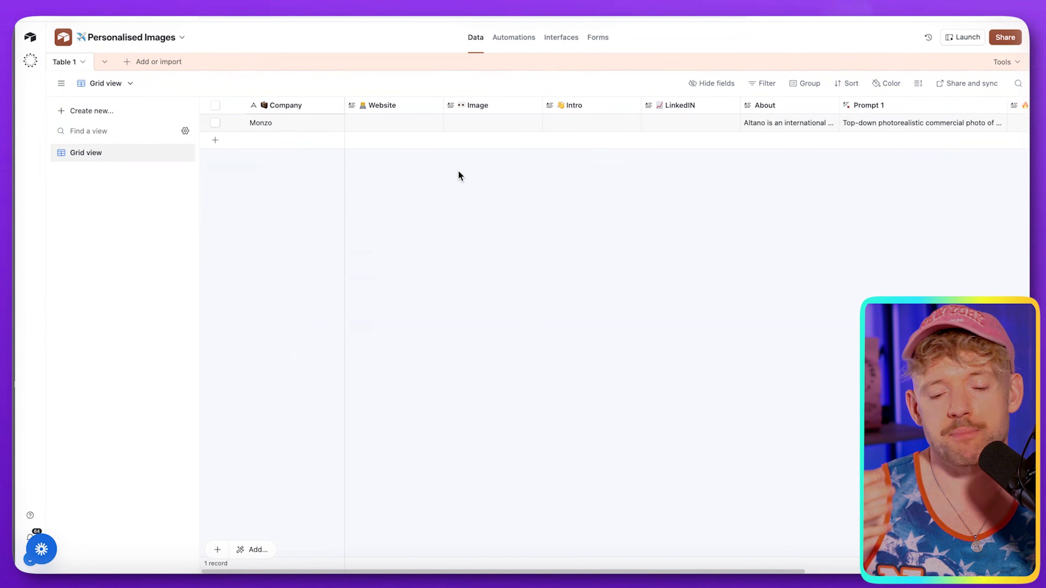
scroll(459, 173, right, 5)
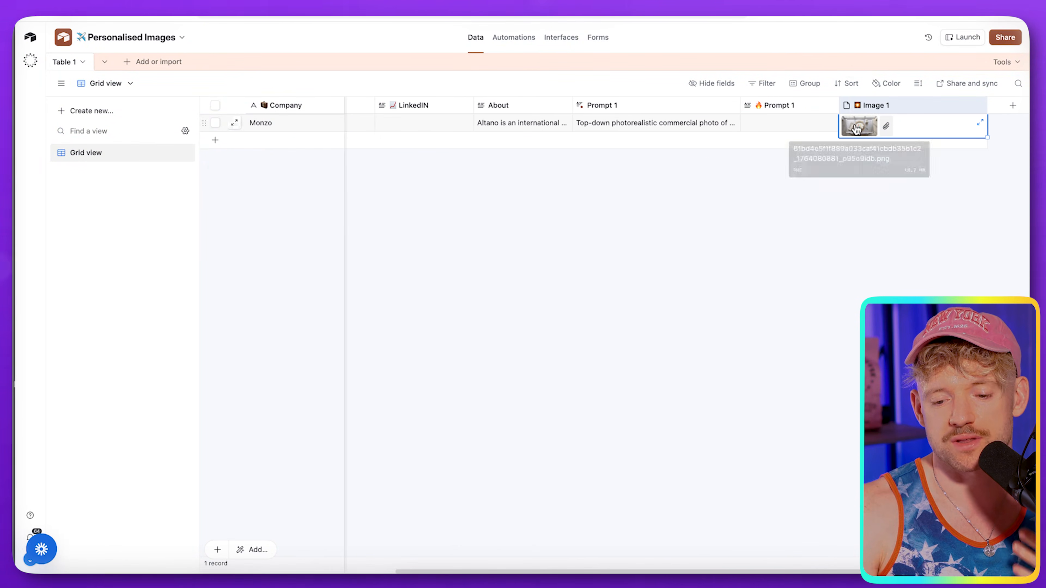
scroll(661, 175, left, 10)
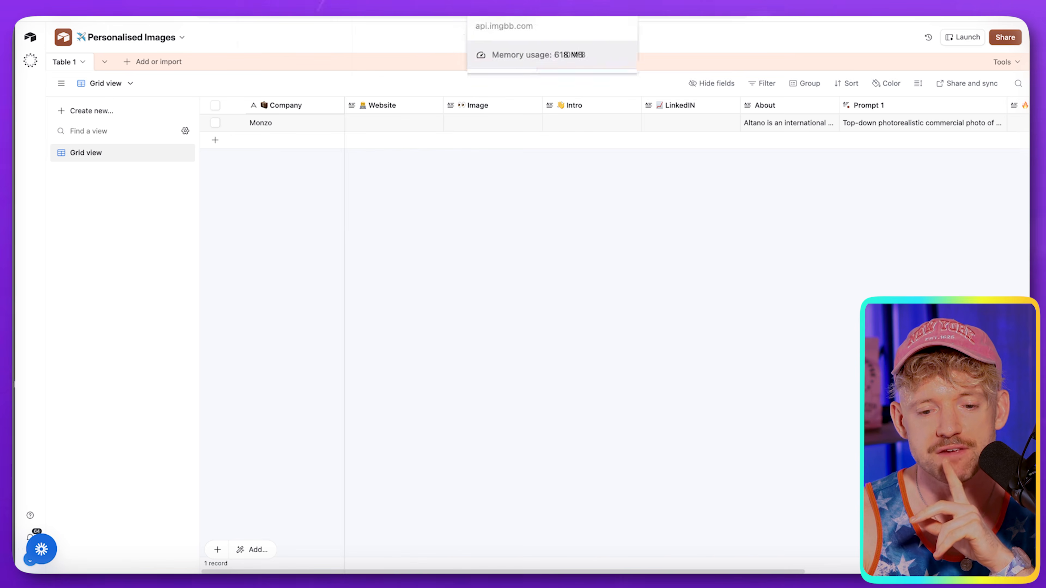
Switch to a Google page and search for "nano banana examples".
click(708, 8)
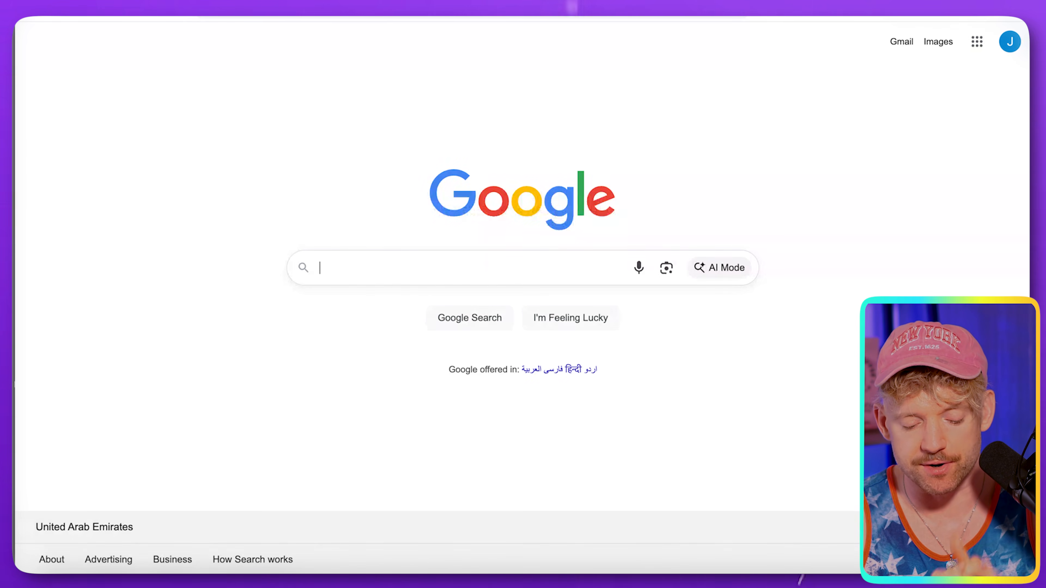
text(nano )
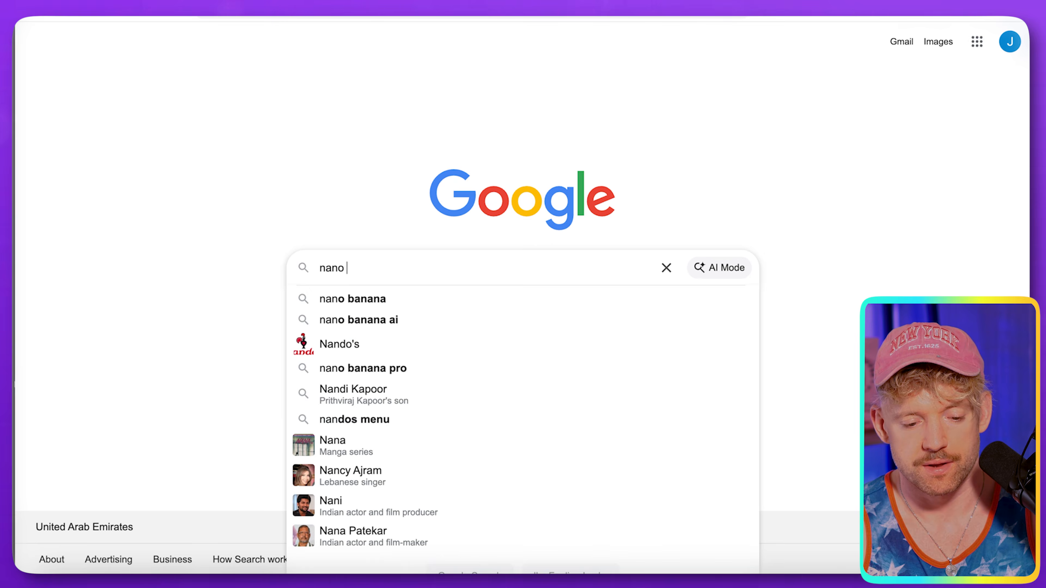
text(banana exam)
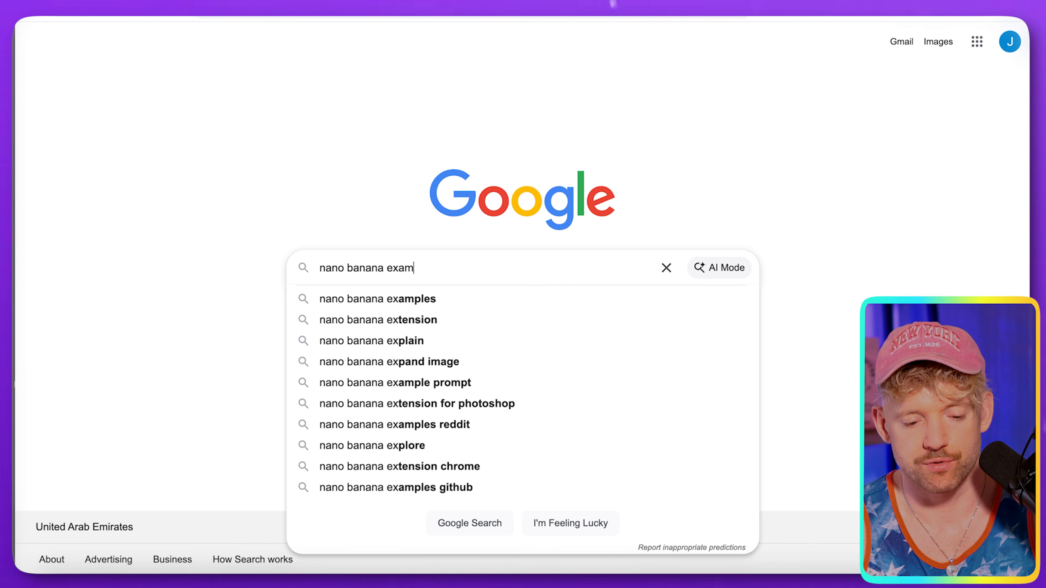
text(ples)
key(Return)
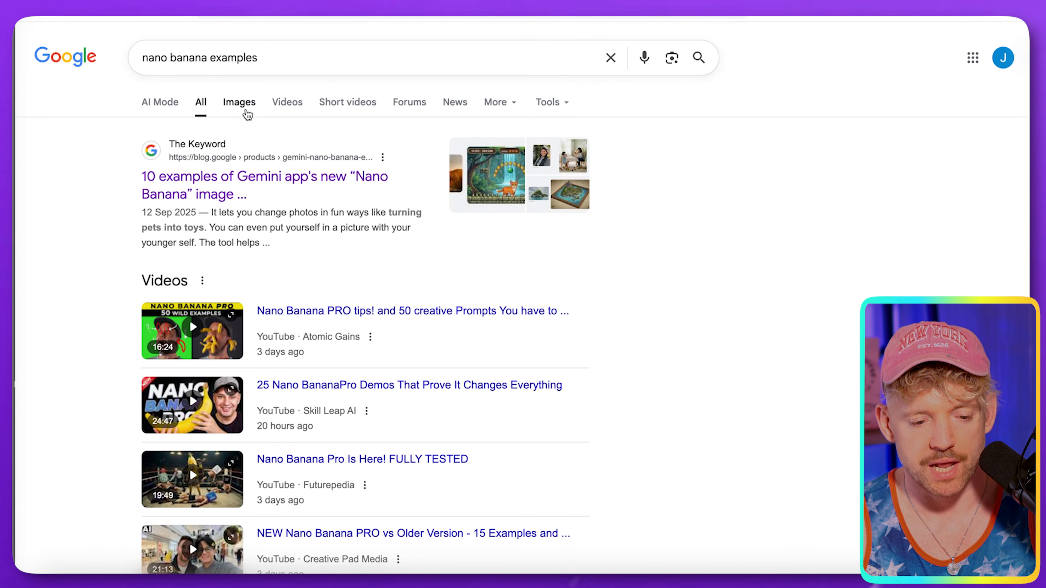
Browse the image results of the nano banana examples search for inspiration.
click(243, 103)
scroll(514, 131, down, 2)
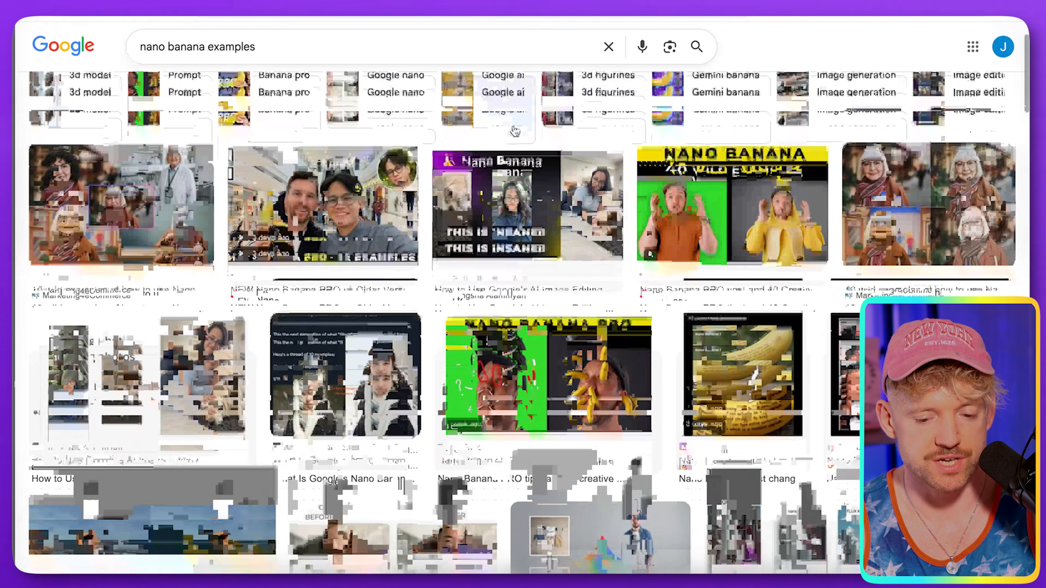
scroll(514, 131, down, 6)
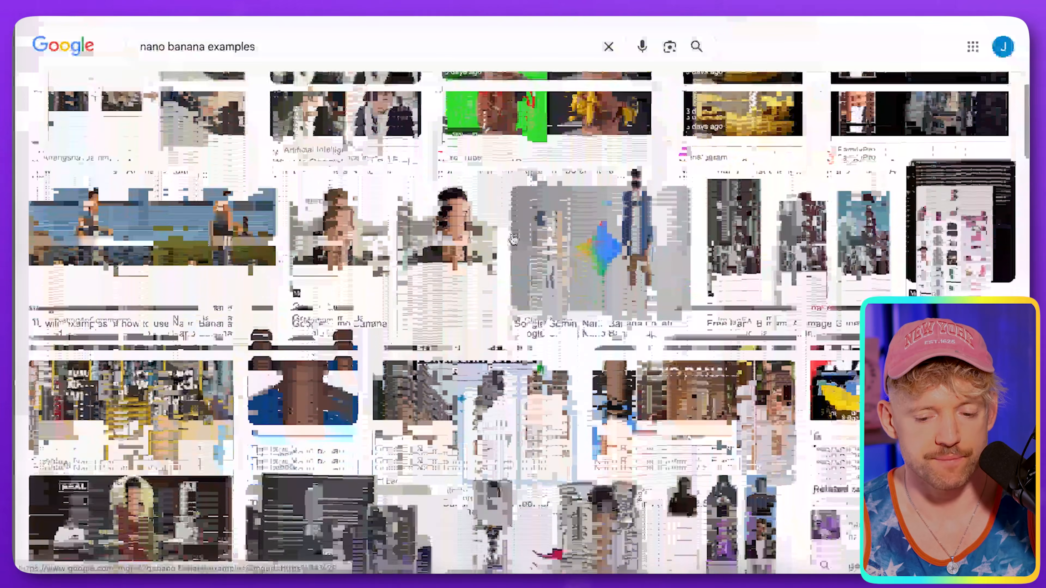
scroll(513, 239, down, 15)
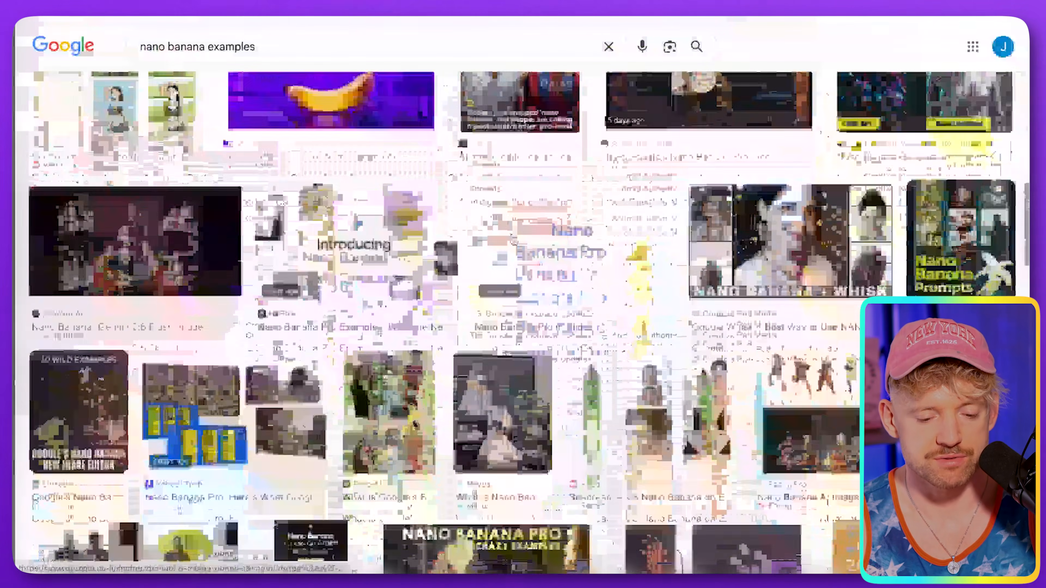
scroll(513, 240, down, 15)
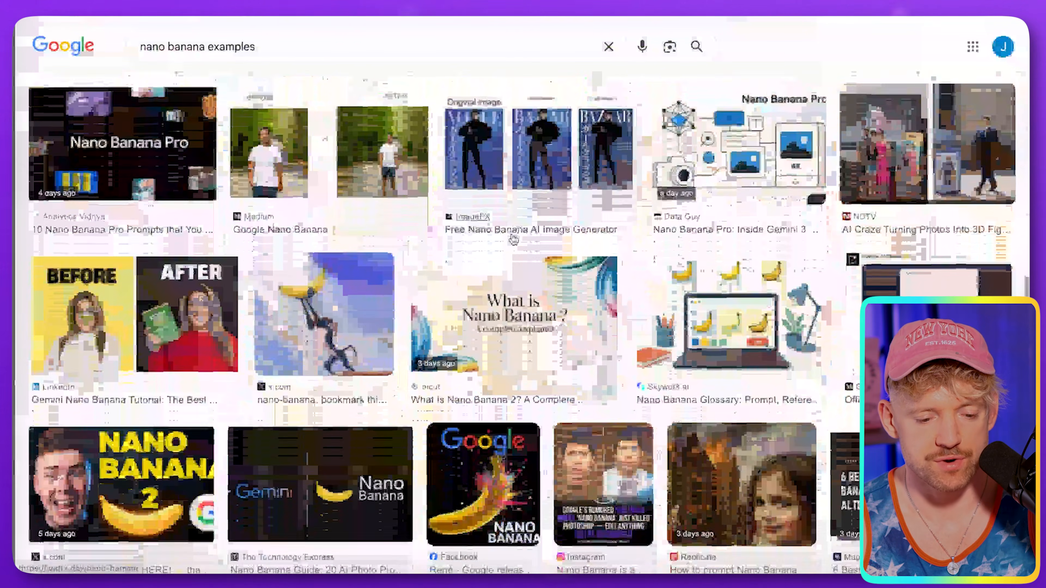
scroll(513, 239, down, 15)
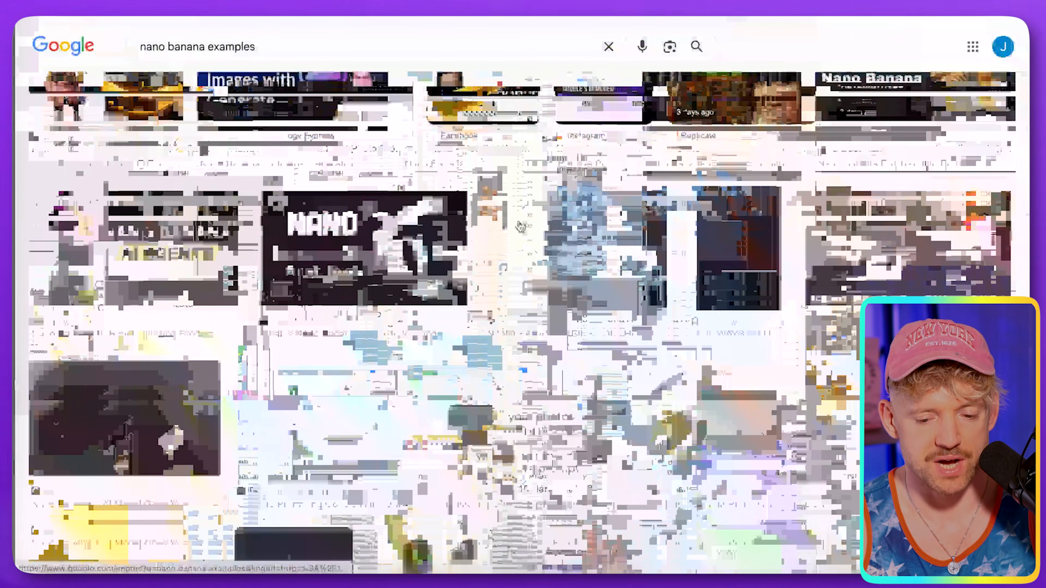
scroll(520, 226, down, 11)
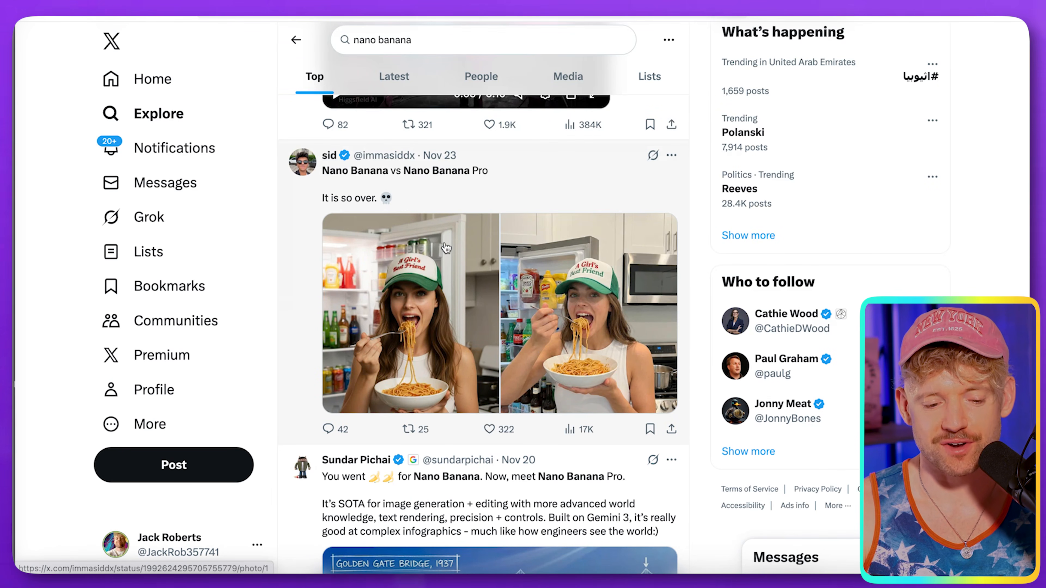
In the nano banana search on X, open the second picture of the "Nano Banana vs Nano Banana Pro" post and copy the image.
scroll(446, 248, down, 10)
scroll(446, 248, up, 8)
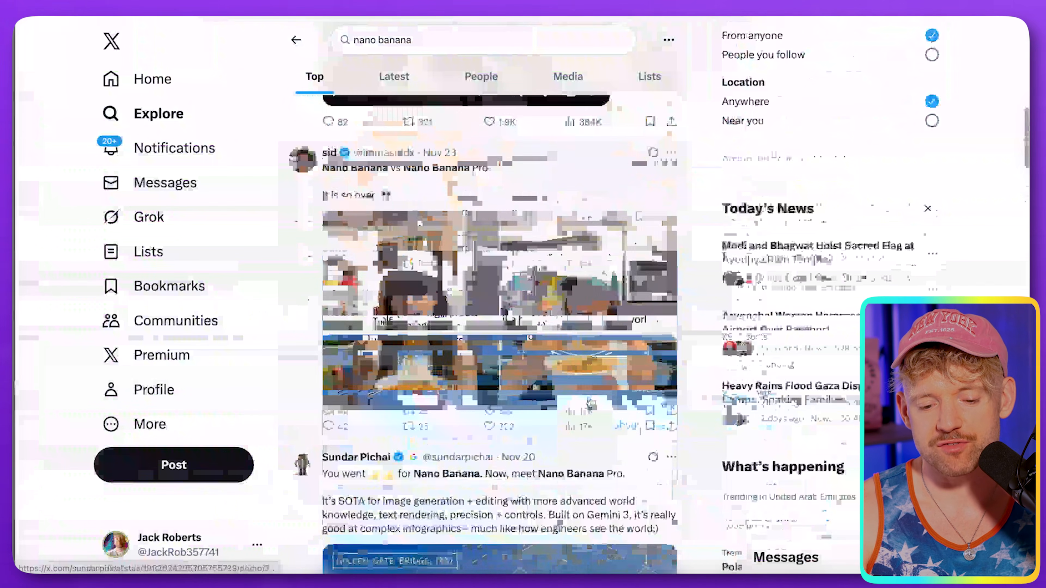
scroll(590, 403, up, 1)
click(579, 297)
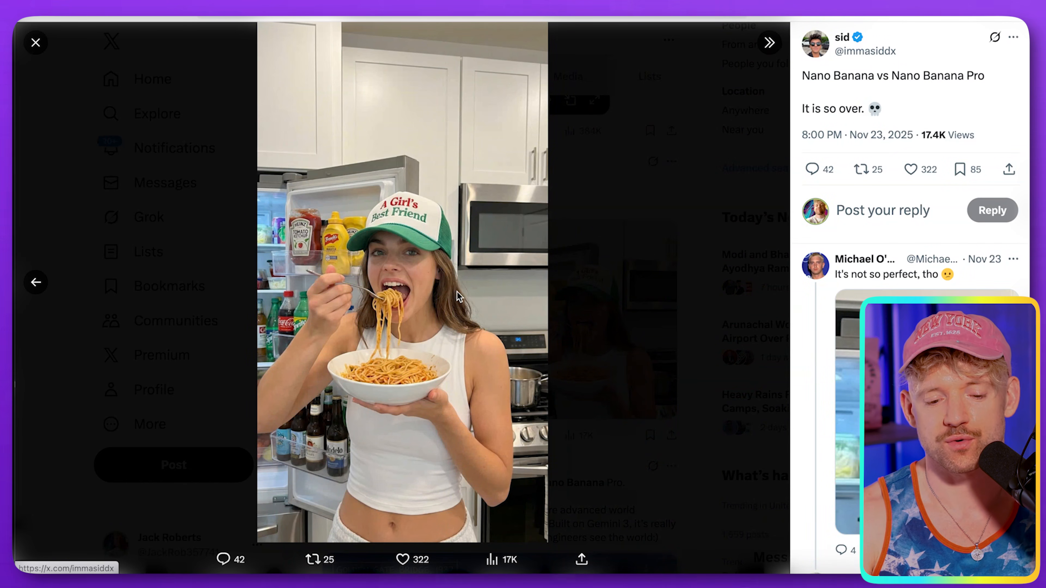
right_click(404, 270)
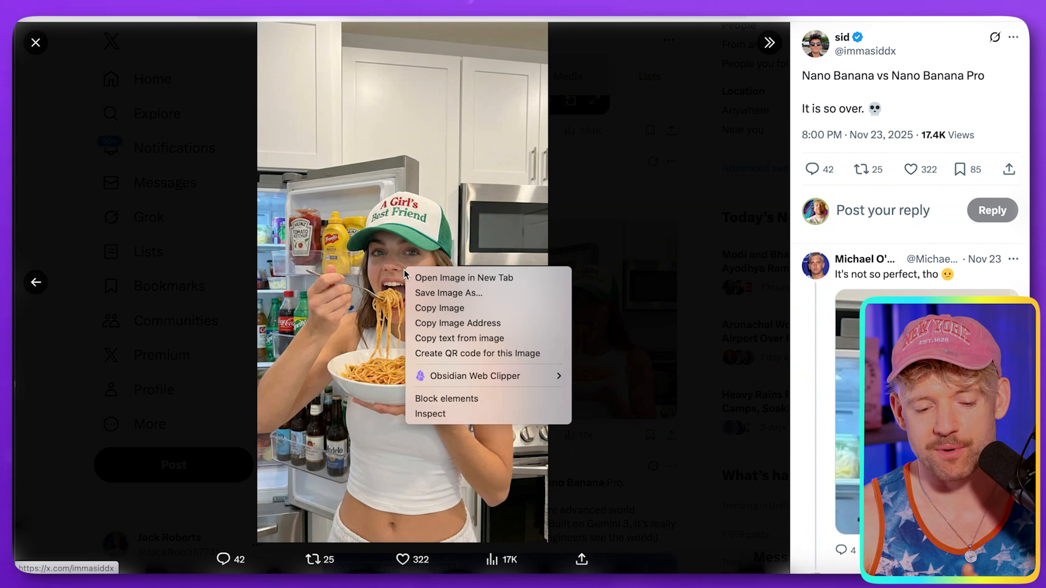
click(428, 305)
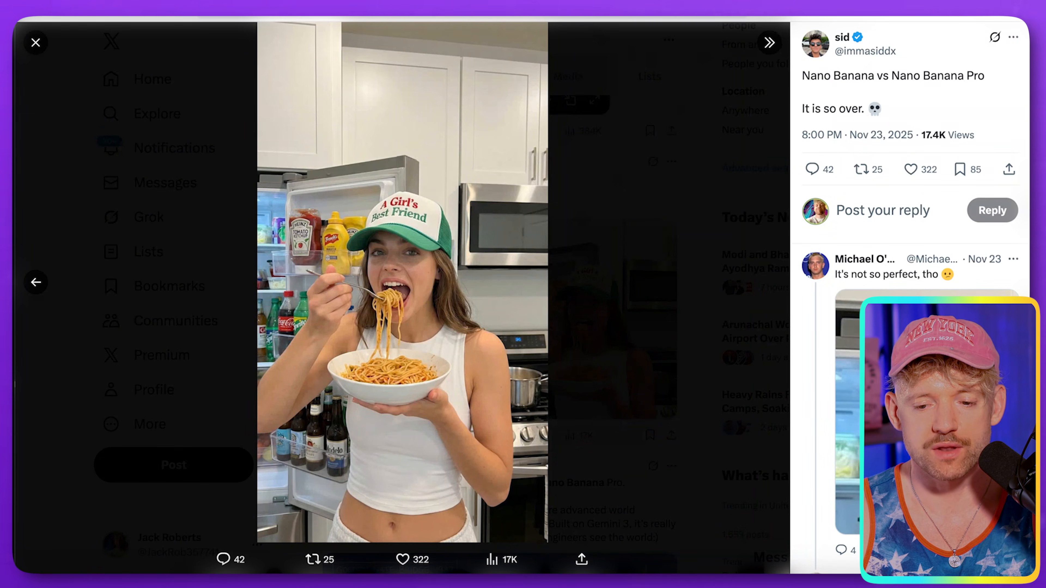
Open ChatGPT in a new browser tab.
key(super+t)
text(cha)
key(Return)
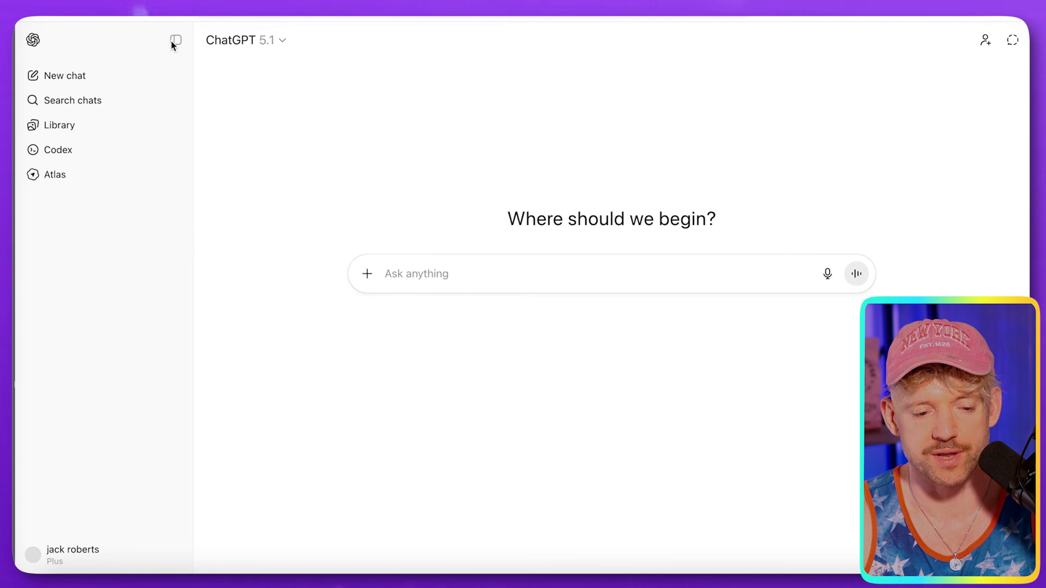
Ask ChatGPT to reverse engineer the spaghetti picture copied from the X post into a JSON prompt, providing only the cap text.
click(173, 41)
key(fn)
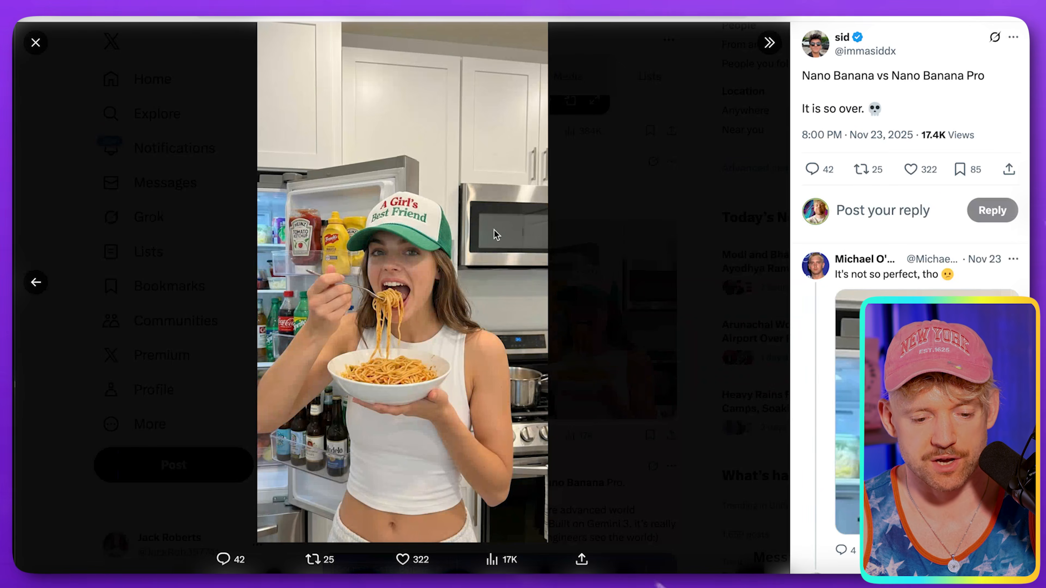
right_click(496, 235)
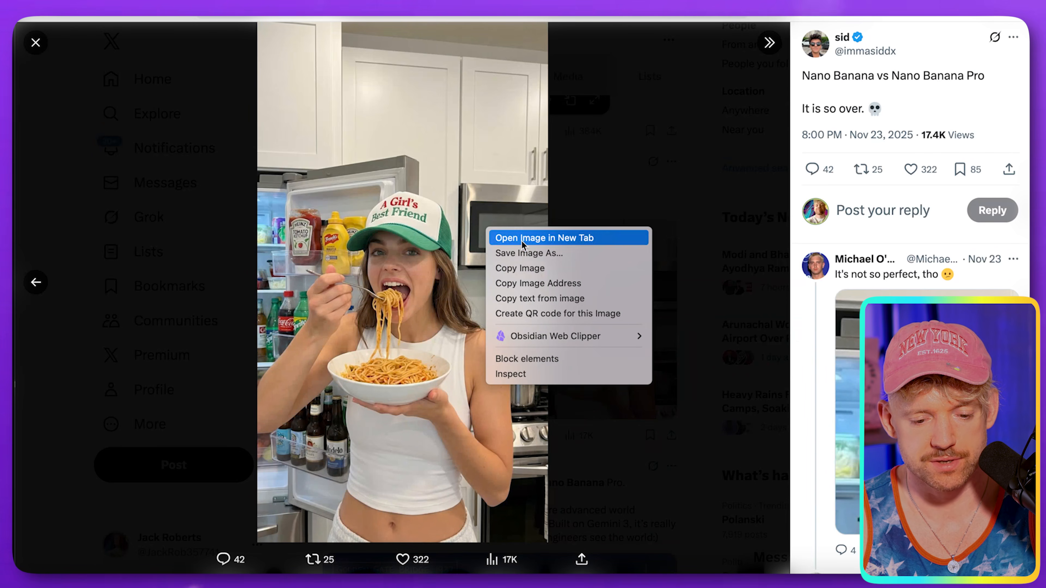
click(508, 269)
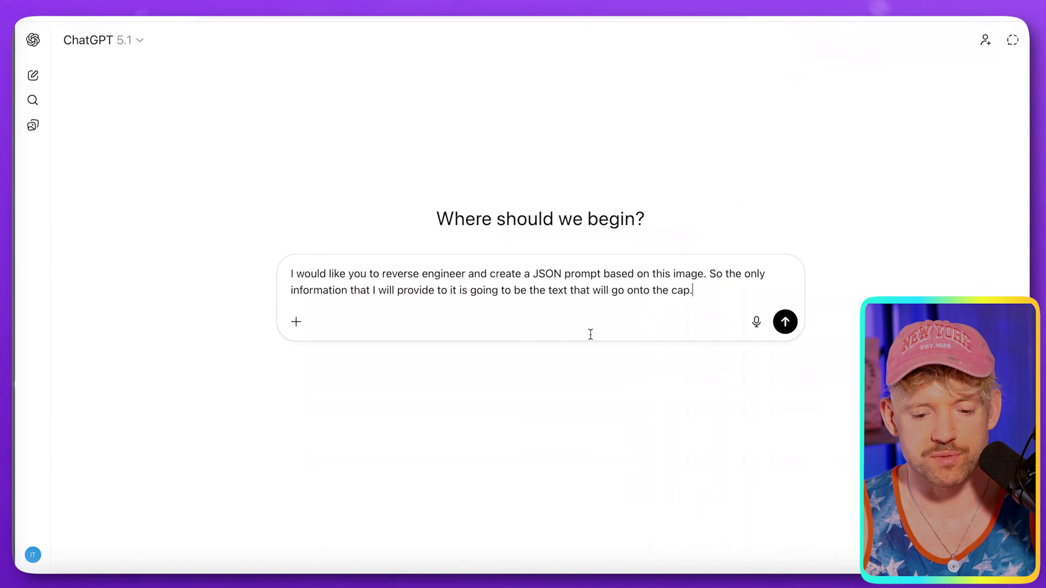
key(super+v)
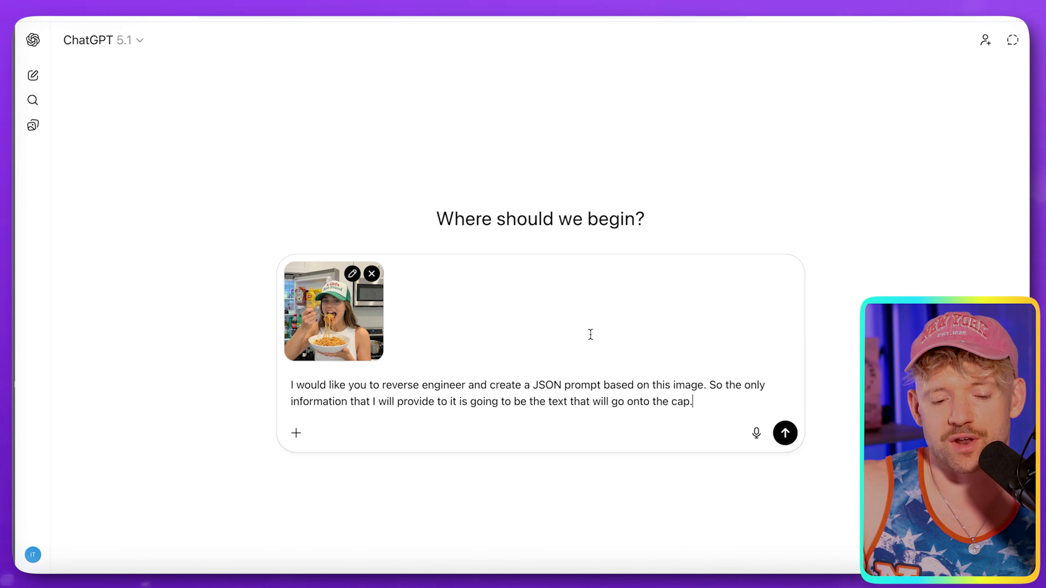
key(Return)
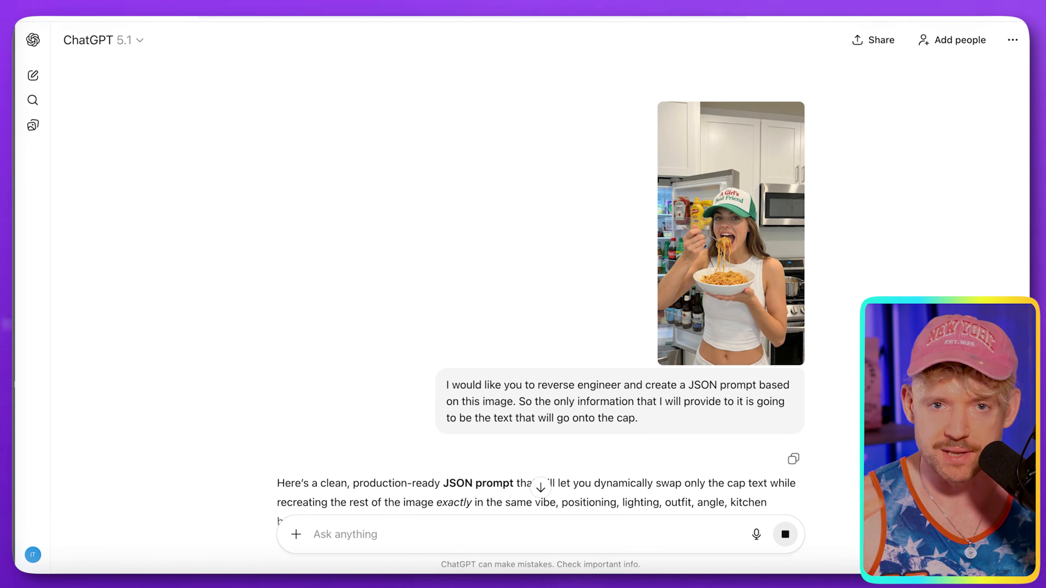
Review the generated JSON prompt along its full length, checking where the CAP_TEXT variable is used.
scroll(552, 312, down, 7)
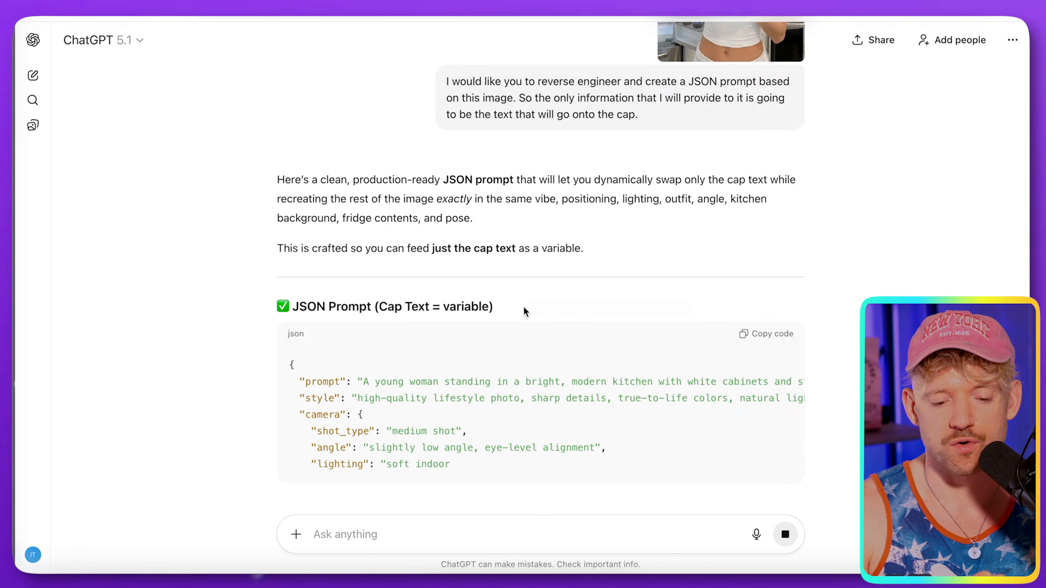
scroll(523, 311, down, 4)
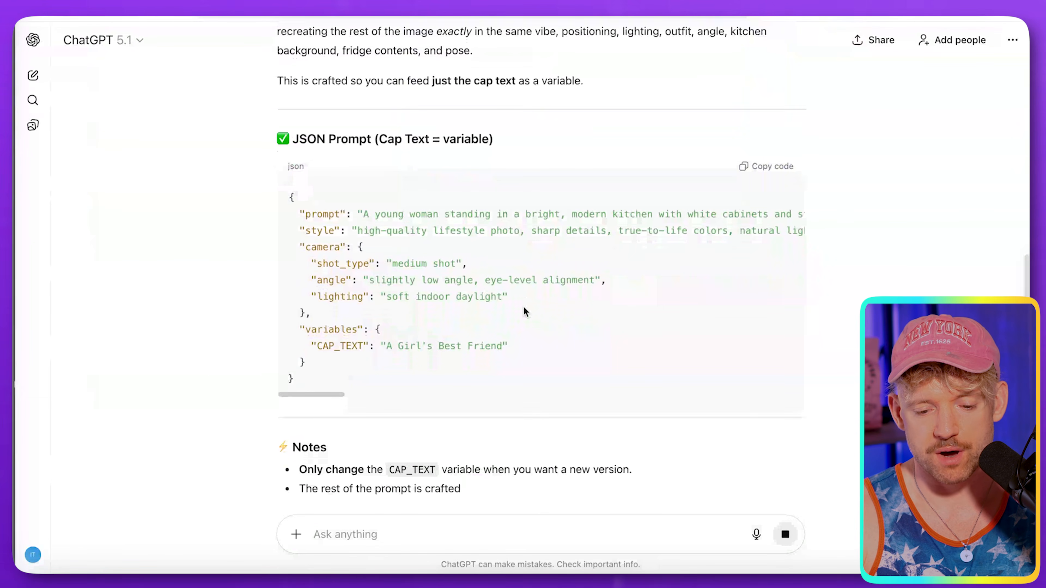
scroll(563, 289, right, 10)
scroll(563, 289, right, 10)
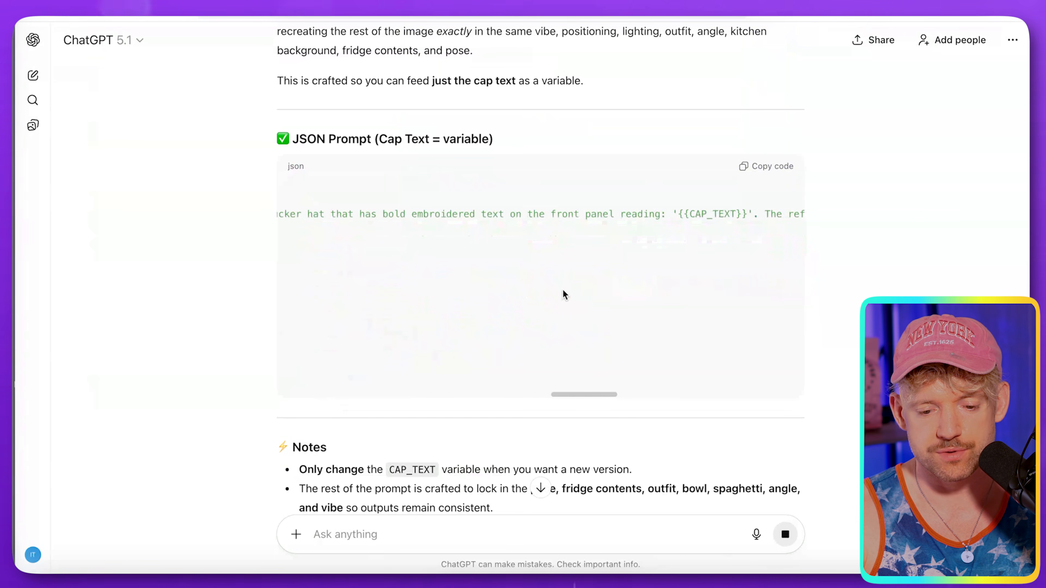
scroll(660, 242, left, 20)
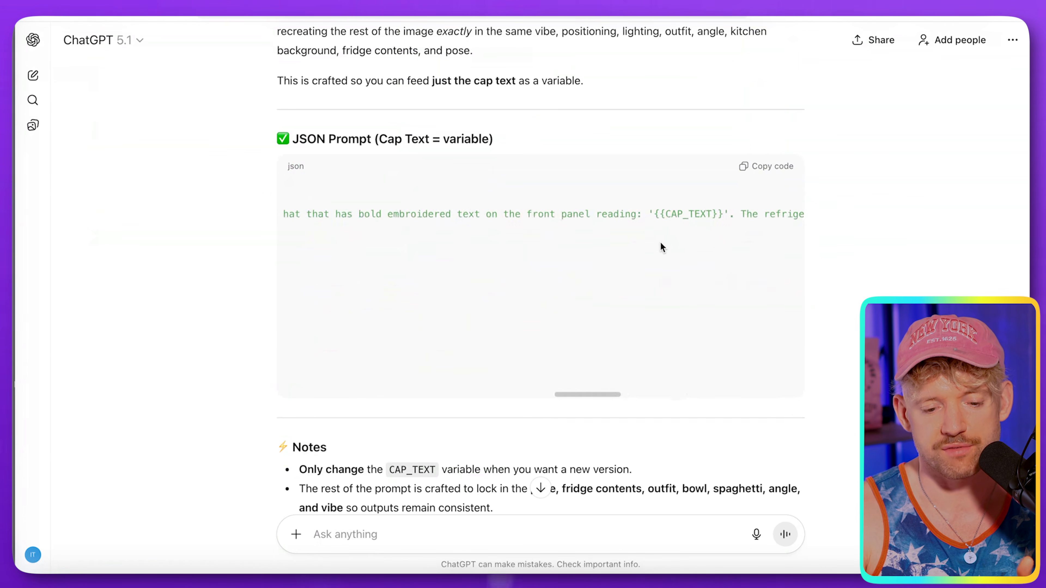
scroll(660, 242, left, 5)
scroll(660, 241, right, 5)
Select the whole clean text prompt containing the {{CAP_TEXT}} variable in ChatGPT's reply.
scroll(467, 232, up, 10)
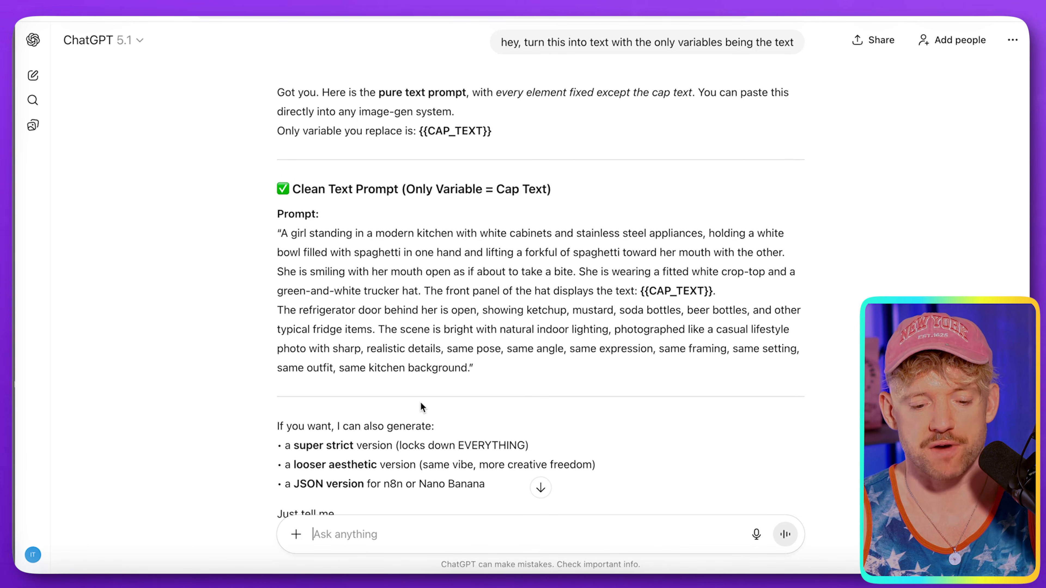
drag(467, 368, 284, 230)
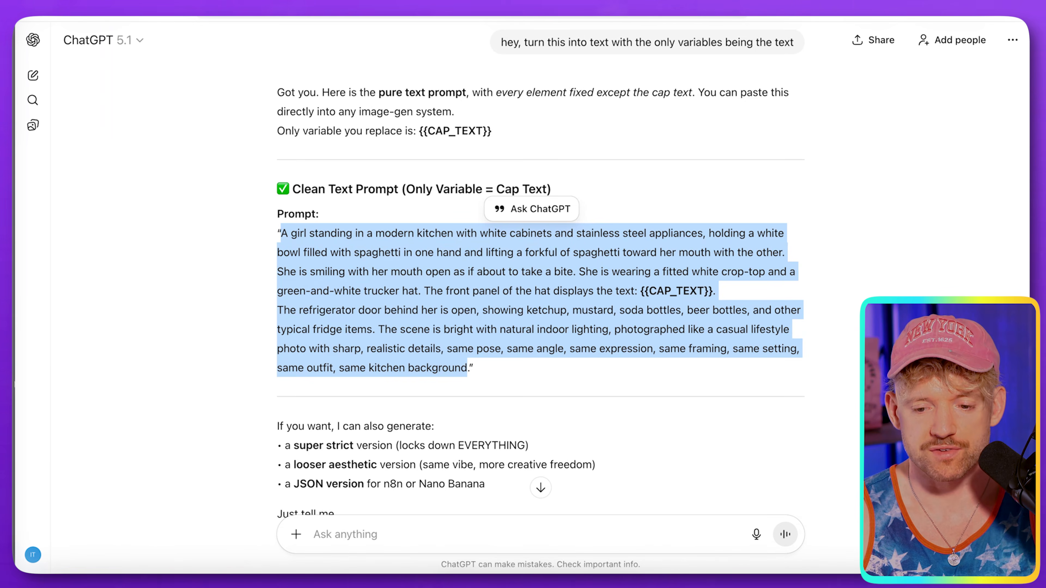
Open the Apify website in a new browser tab and go to its console.
key(super+t)
text(apify)
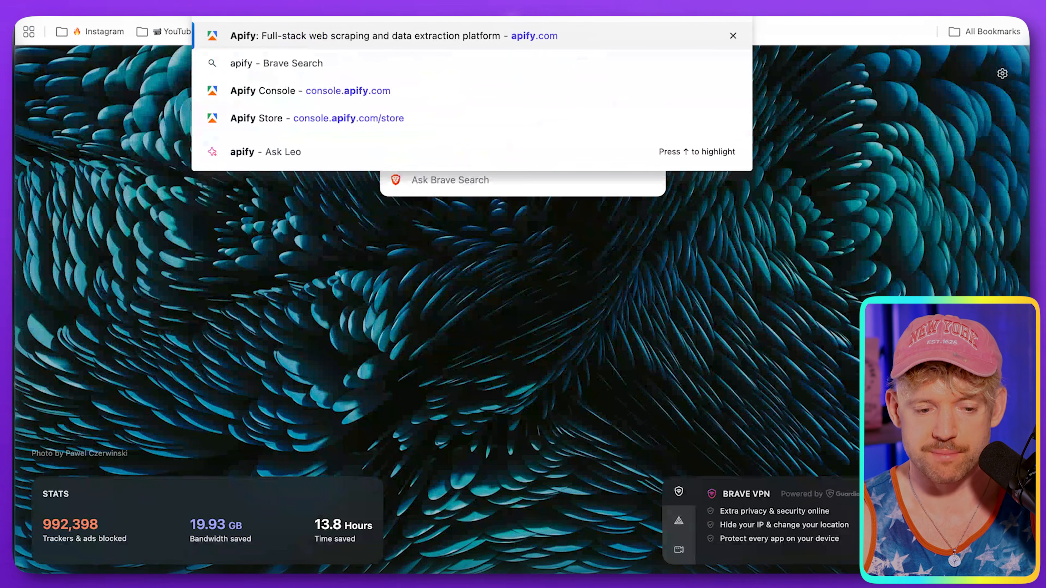
key(Return)
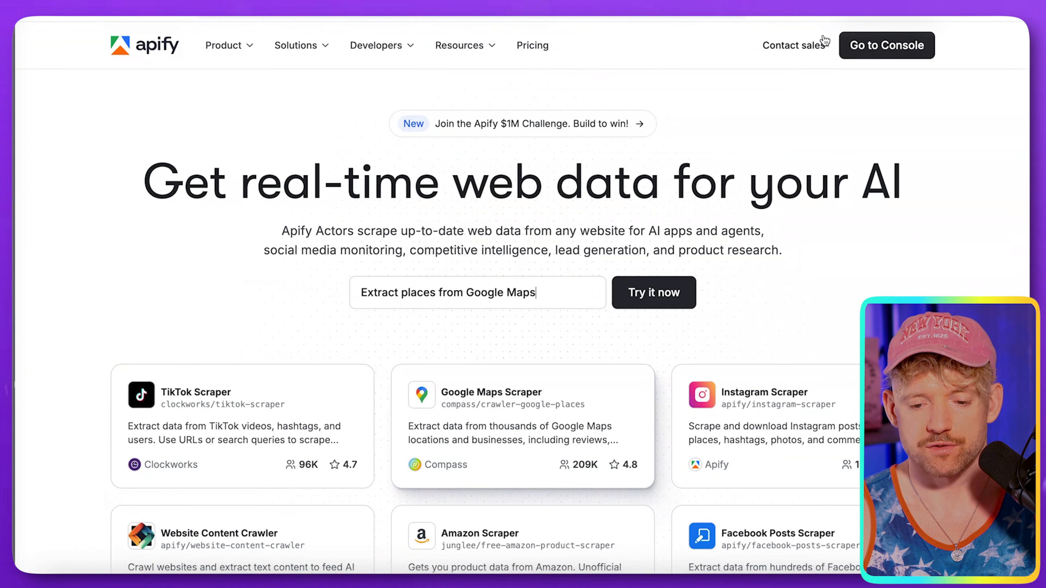
click(885, 45)
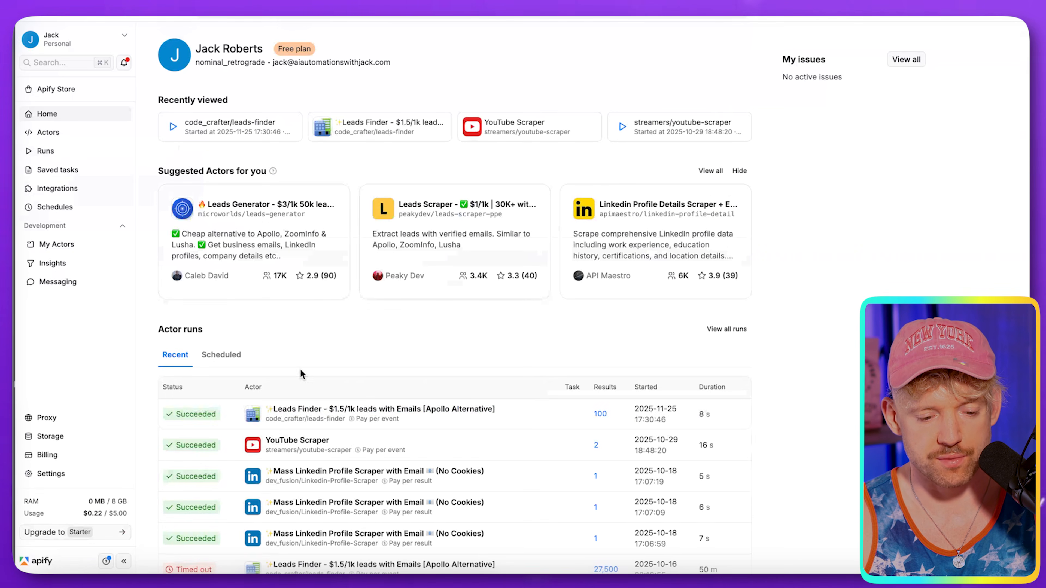
Search the Apify Store for "leads finder" and open the code_crafter/leads-finder actor.
click(59, 136)
click(230, 111)
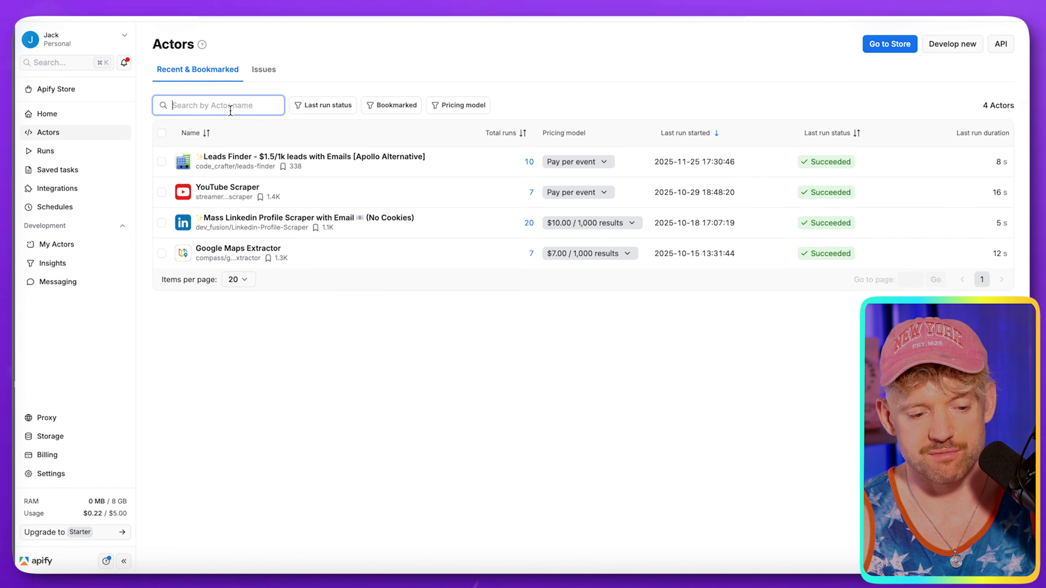
click(66, 90)
text(leads finder)
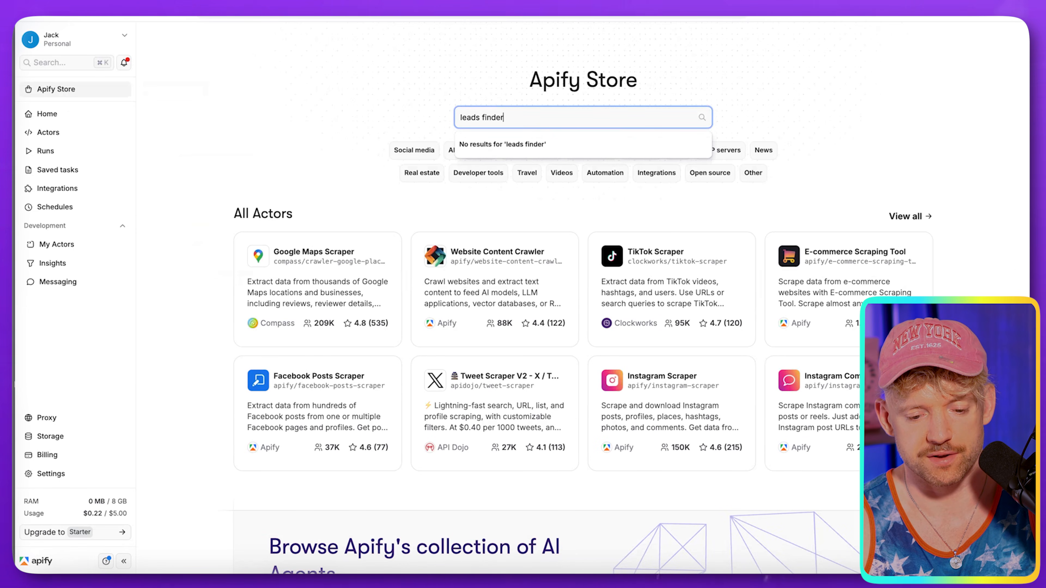
key(Return)
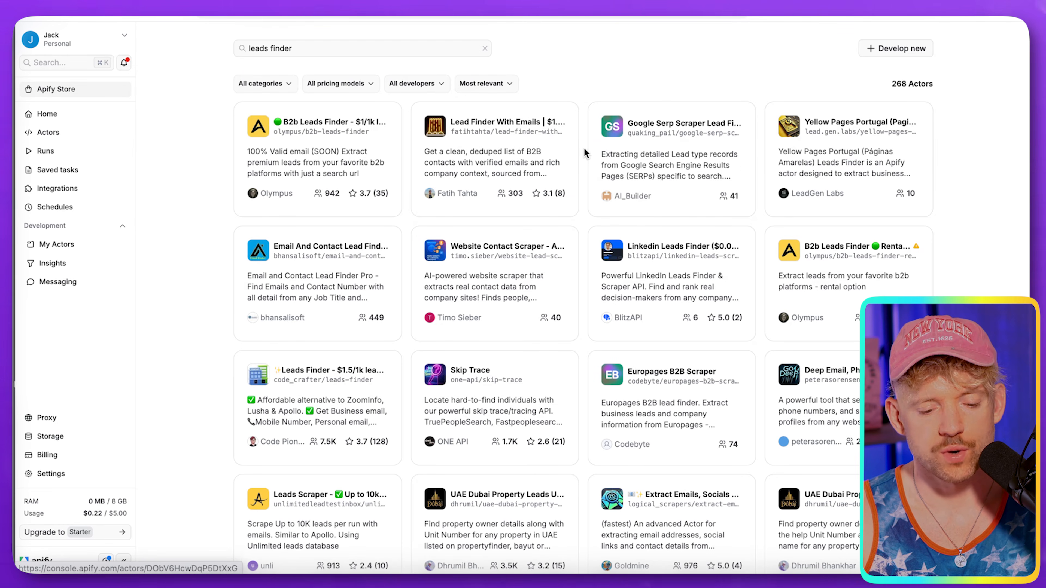
click(318, 386)
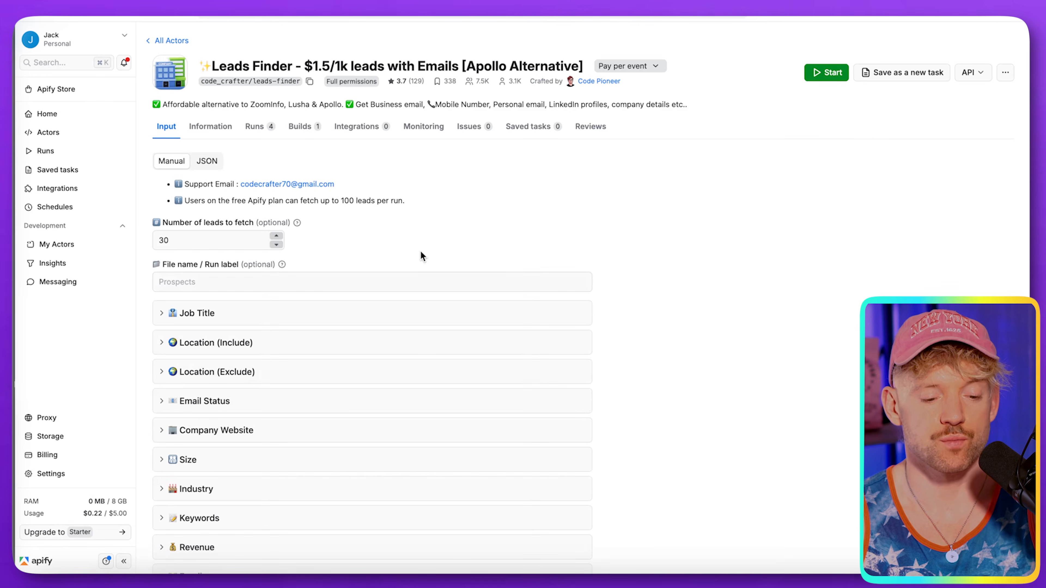
Set the number of leads to fetch to 10.
double_click(241, 242)
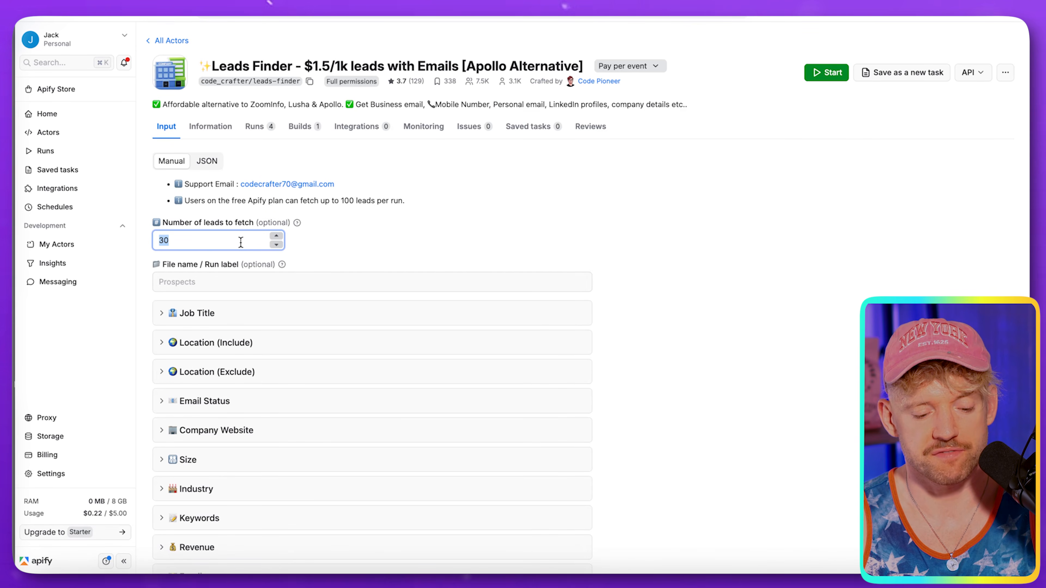
click(428, 230)
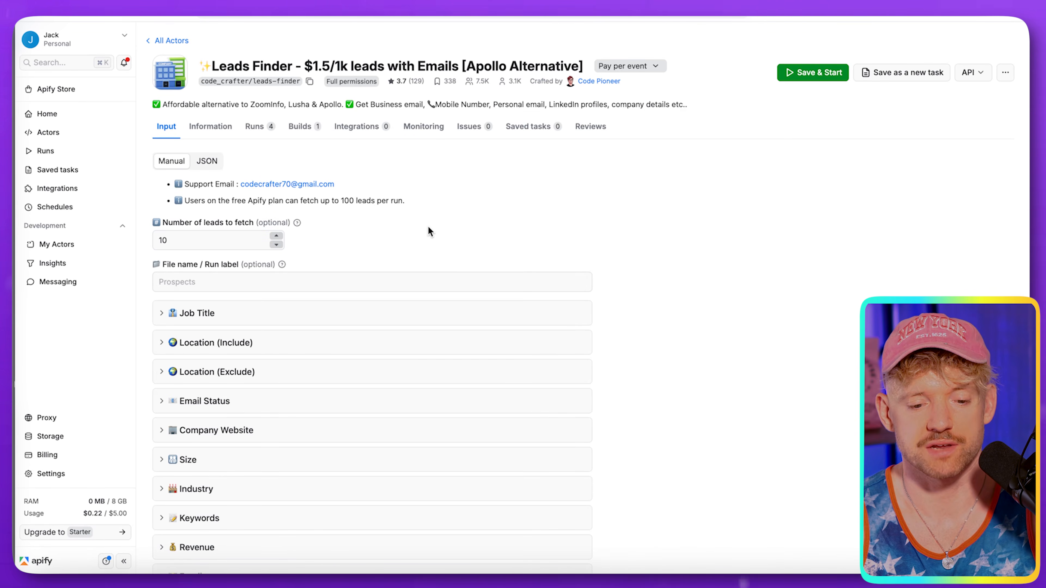
Look through the actor's Job Title, Location (Include), Location (Exclude), Email Status and Company Website filter sections.
scroll(428, 231, down, 2)
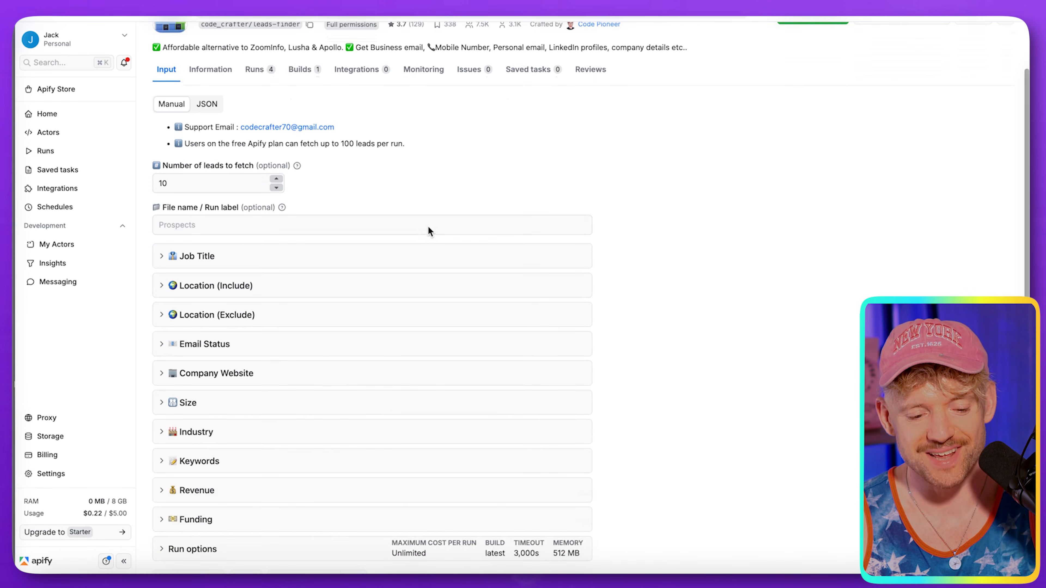
click(329, 263)
click(332, 266)
click(301, 291)
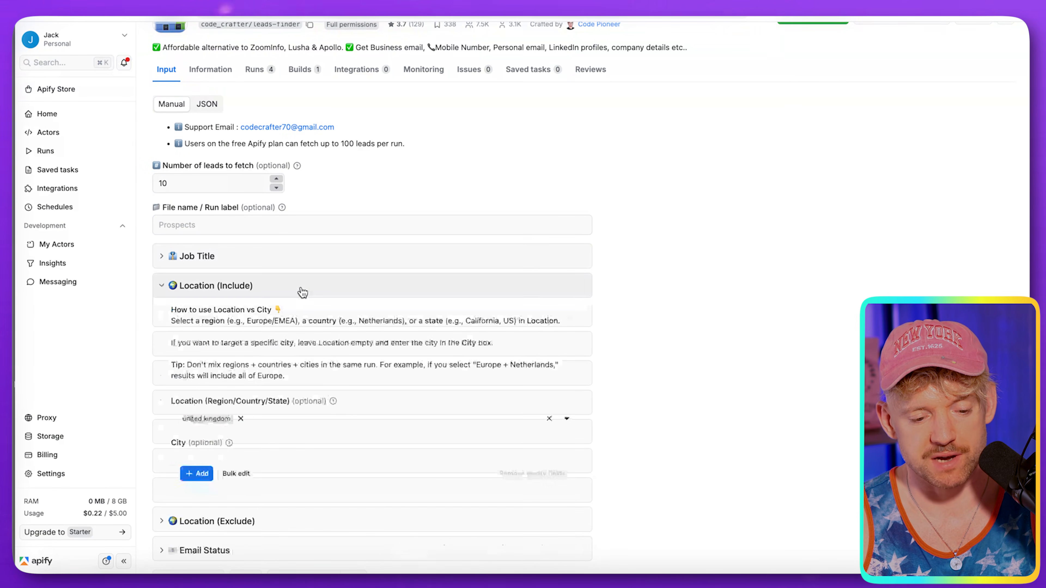
scroll(303, 291, down, 2)
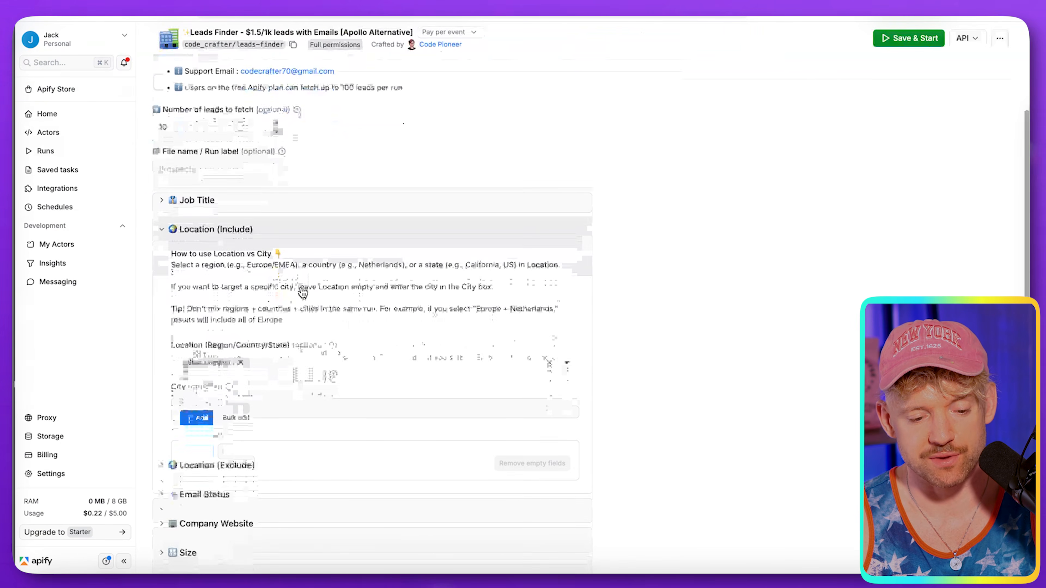
click(280, 237)
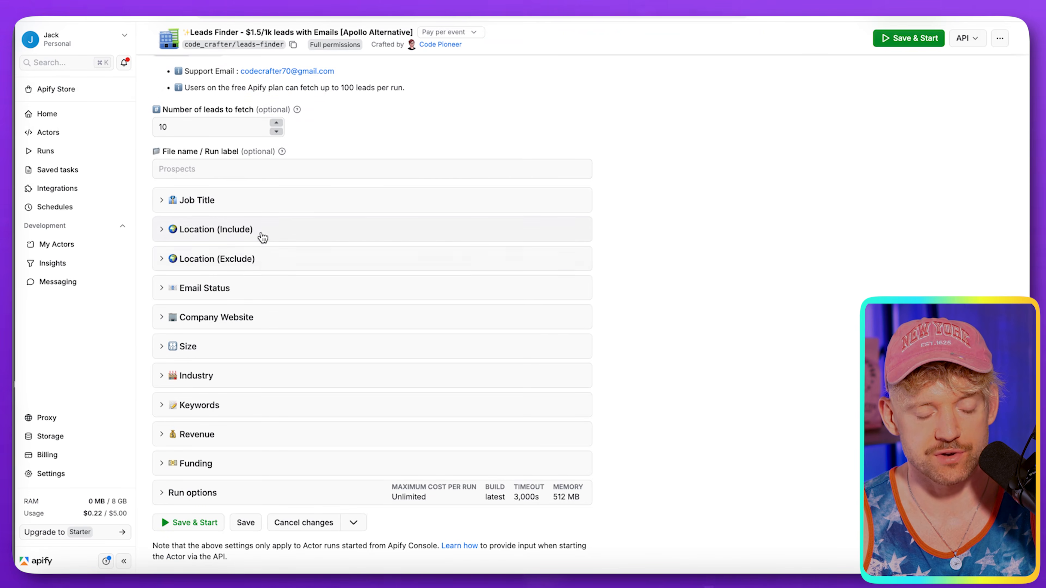
click(258, 259)
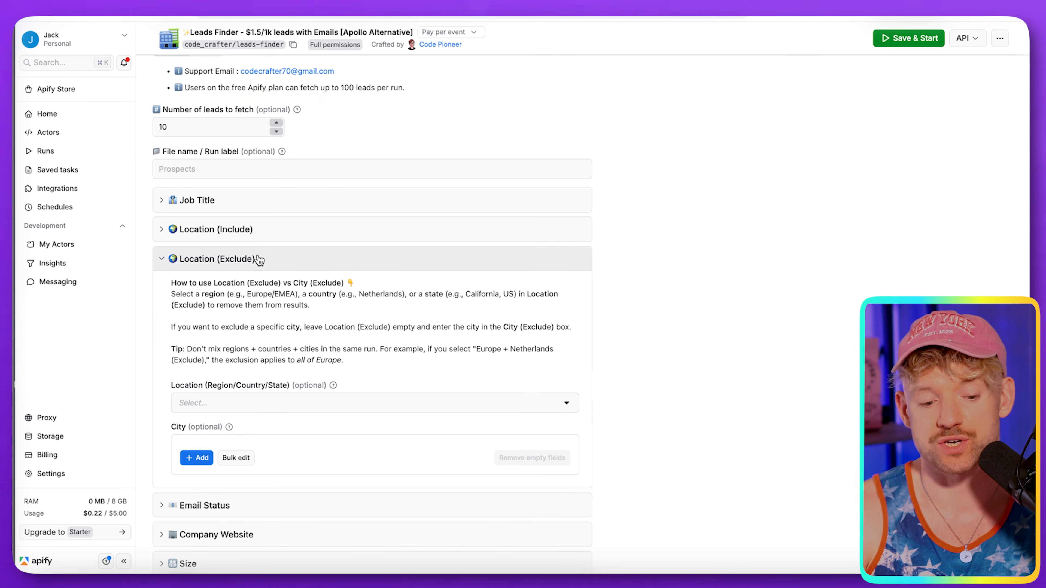
click(259, 259)
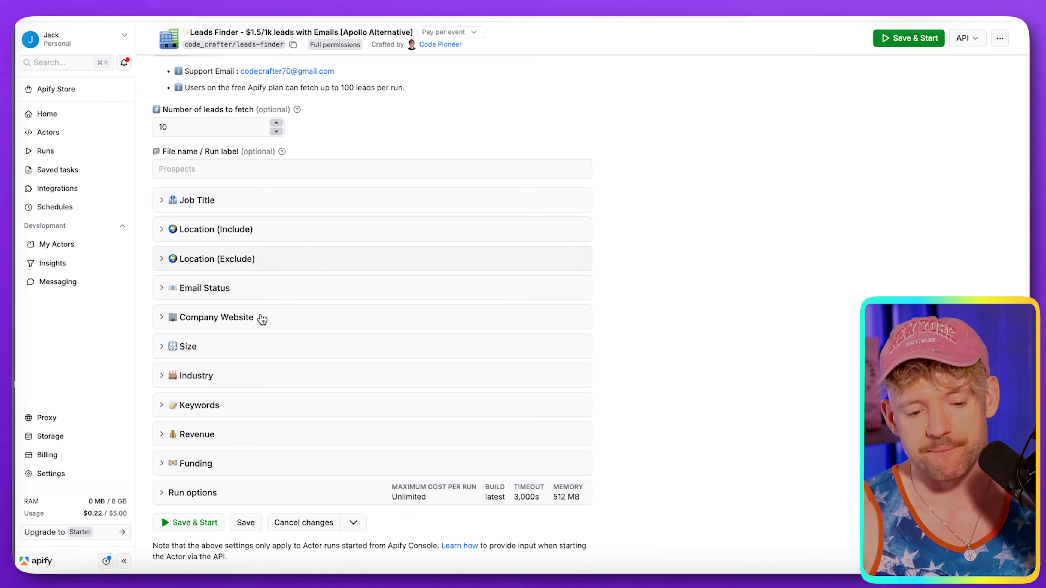
scroll(261, 305, down, 1)
click(261, 274)
click(240, 274)
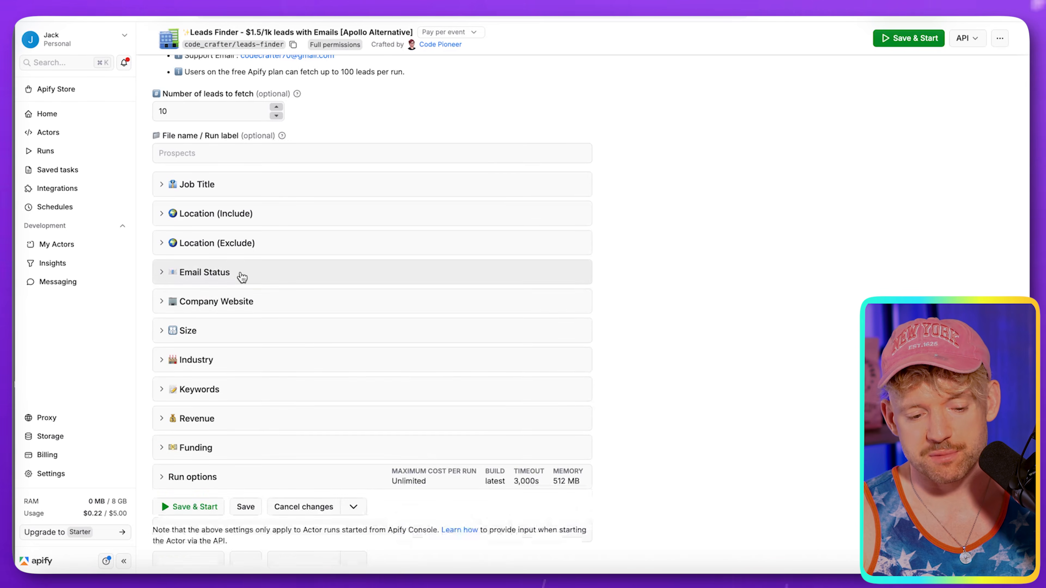
click(241, 301)
click(241, 302)
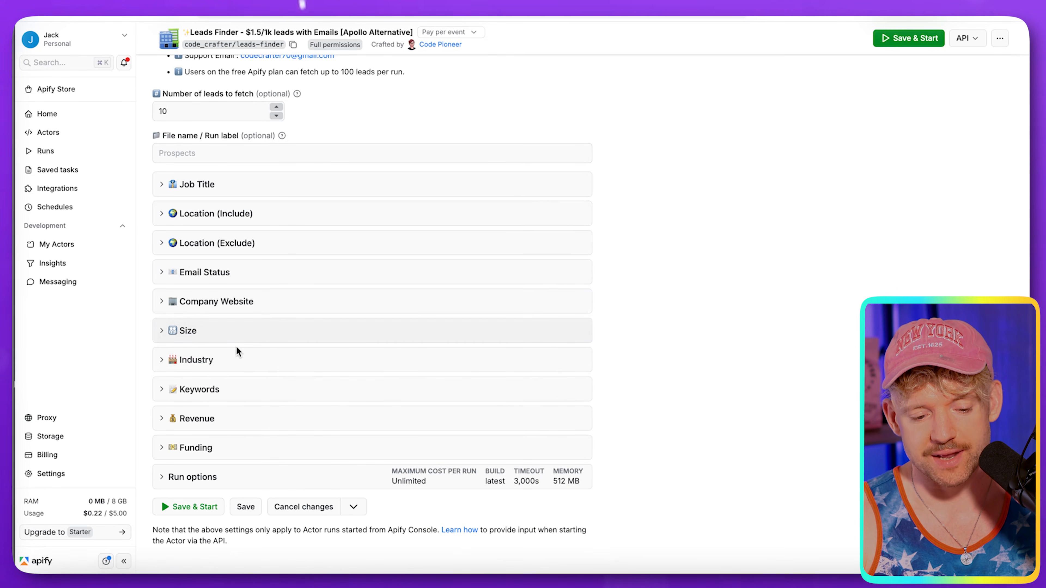
Add "dentist" to the included keywords, then save the actor's input and start the run.
click(251, 396)
scroll(267, 396, down, 2)
click(258, 364)
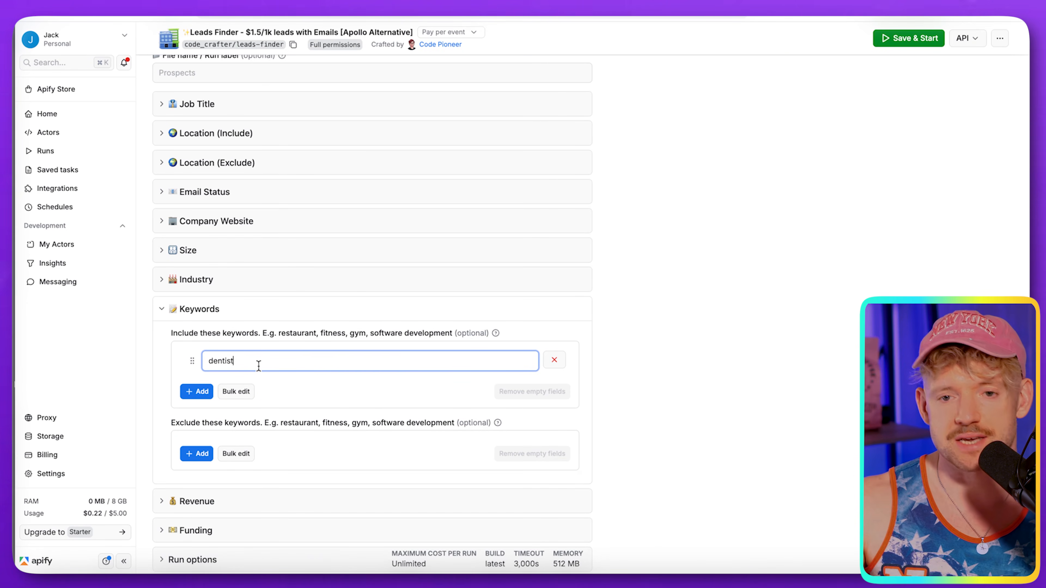
scroll(251, 385, down, 2)
click(280, 214)
scroll(313, 231, up, 4)
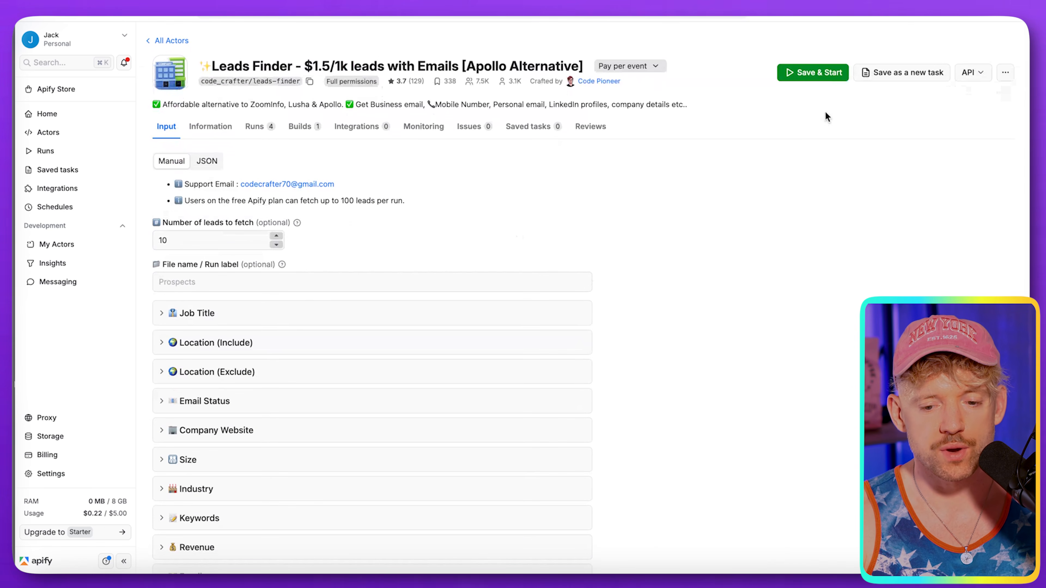
click(827, 73)
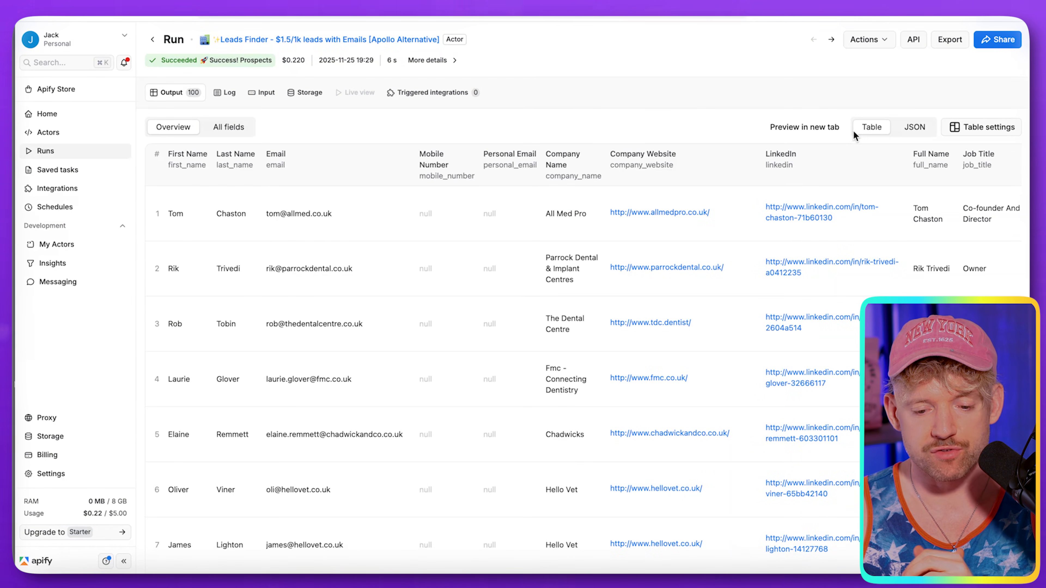
Open The Dental Centre's website from the run's lead results, look through its home page and close it.
click(641, 326)
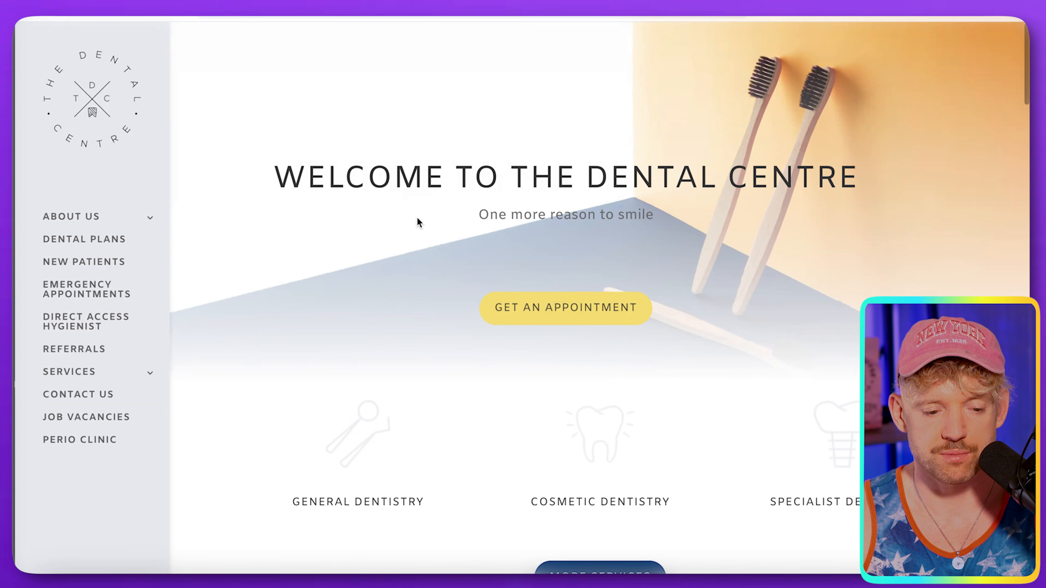
scroll(417, 218, down, 12)
scroll(418, 230, up, 20)
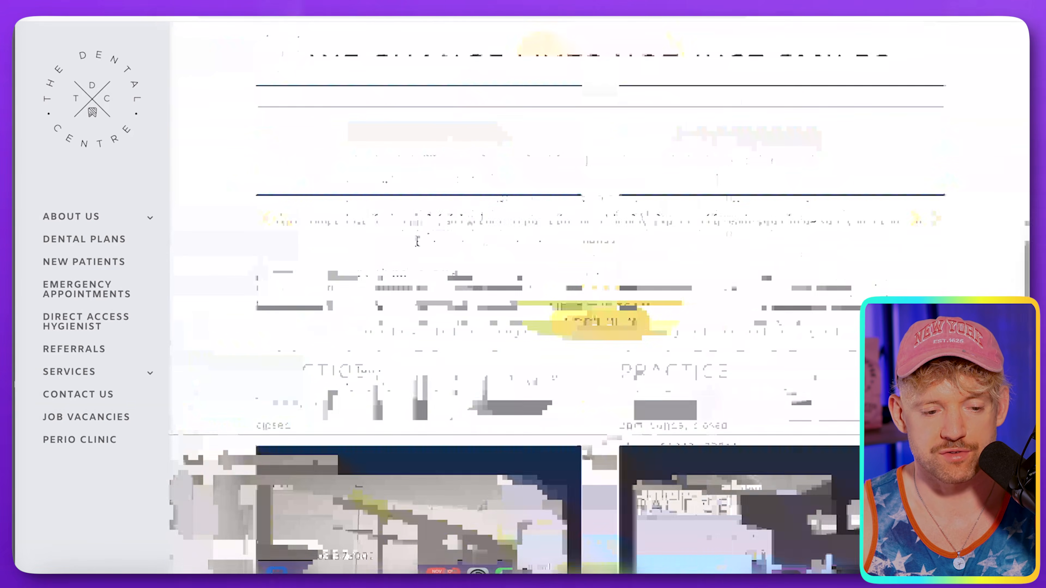
key(super+w)
Export the run's lead dataset in CSV format and save the file to the Downloads folder.
scroll(747, 271, right, 10)
scroll(909, 222, right, 3)
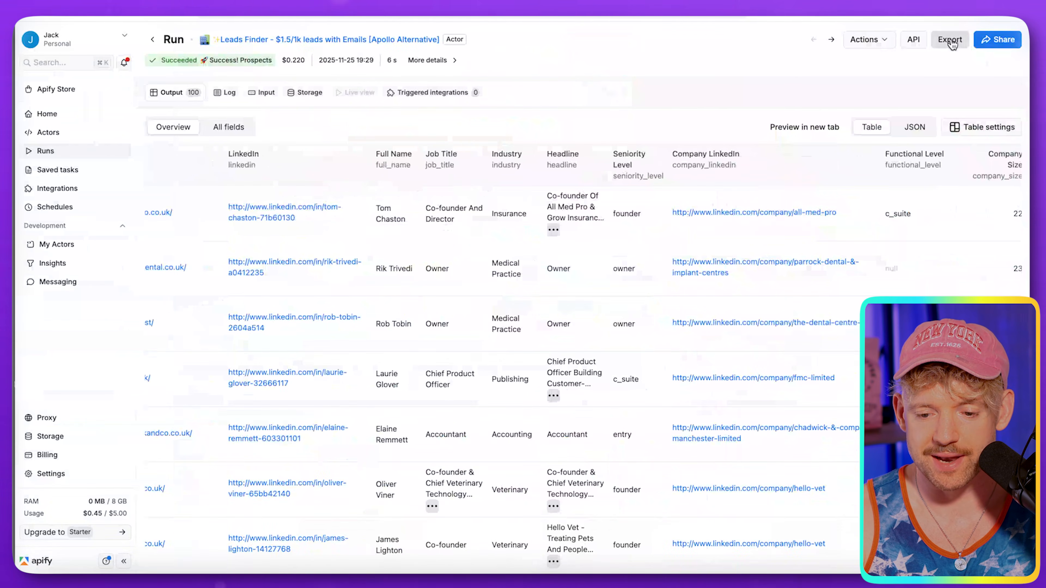
click(949, 39)
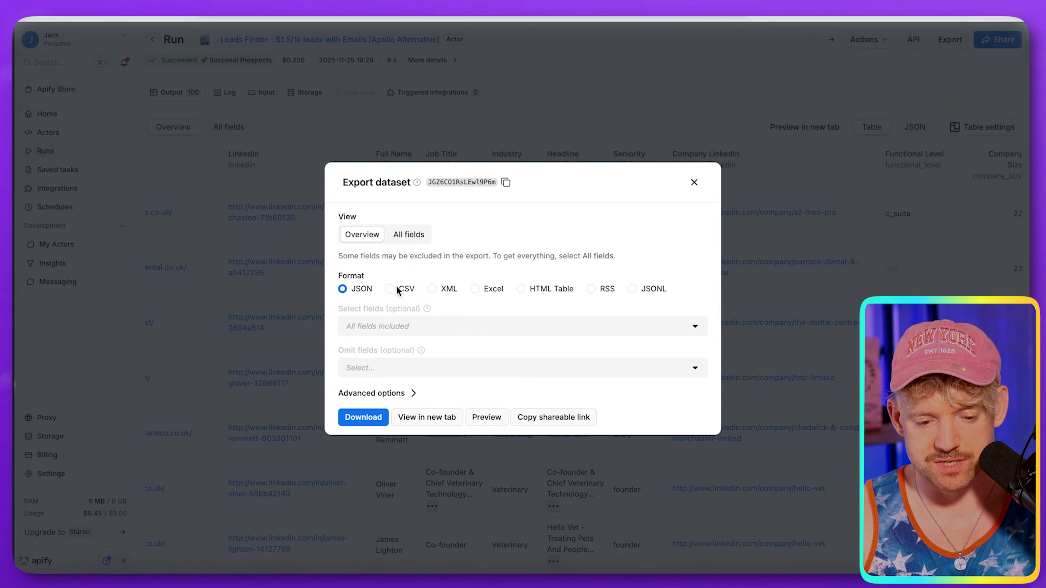
click(395, 287)
click(364, 418)
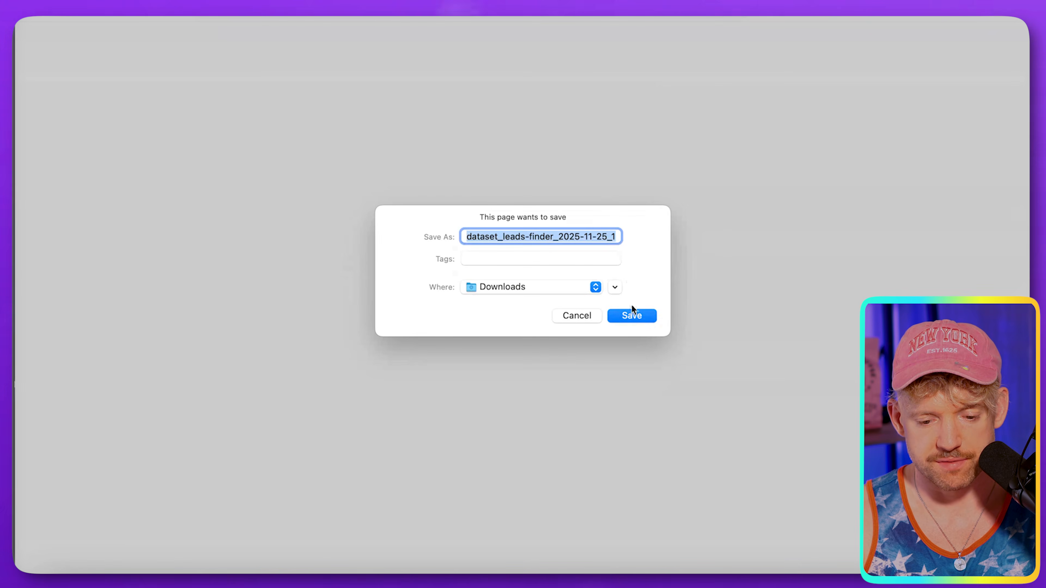
click(632, 313)
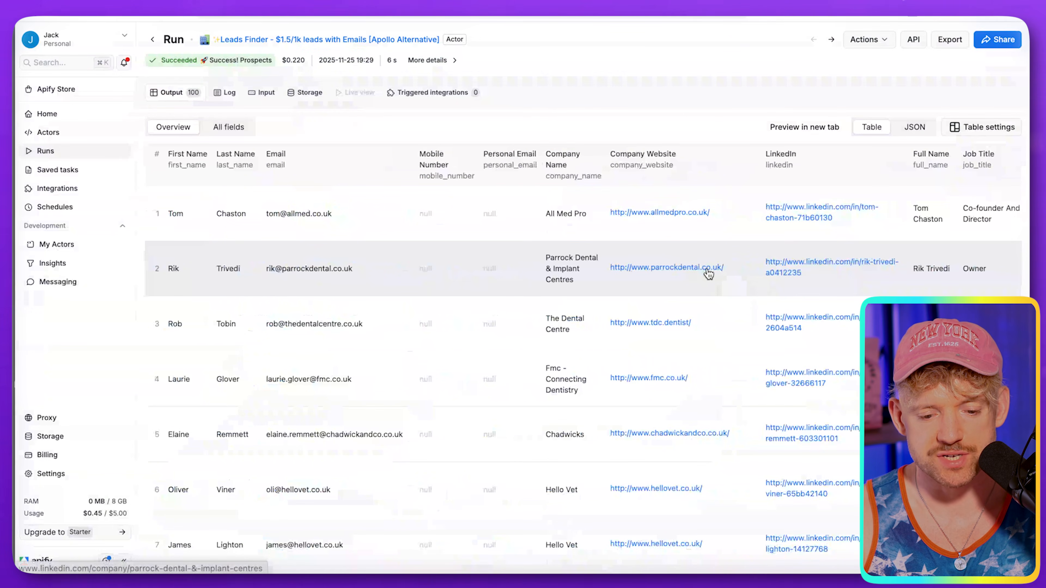
Look over the leads' email column, then switch to Anymail Finder and open its bulk email search.
drag(327, 215, 325, 326)
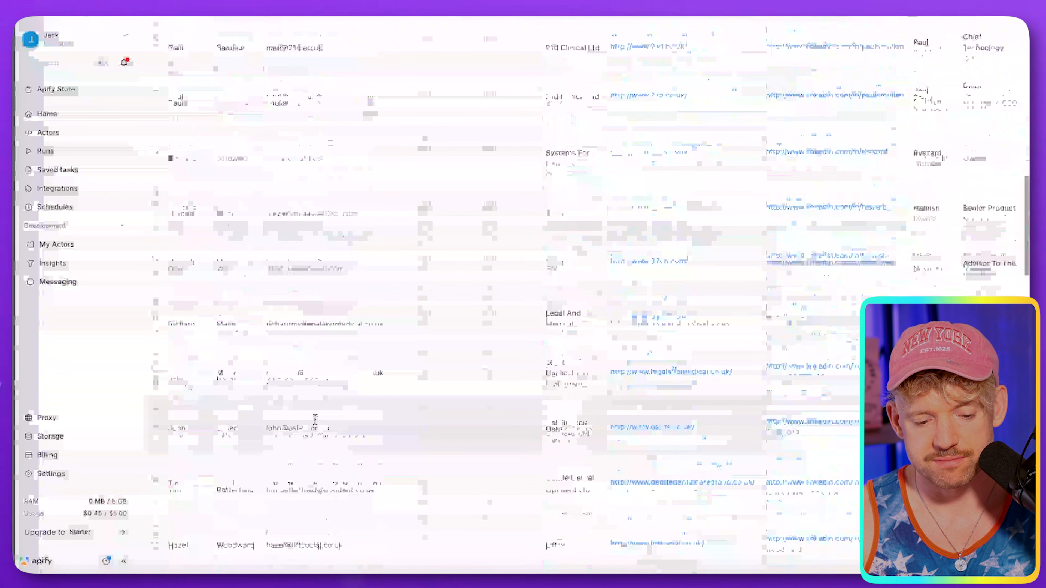
scroll(316, 423, down, 20)
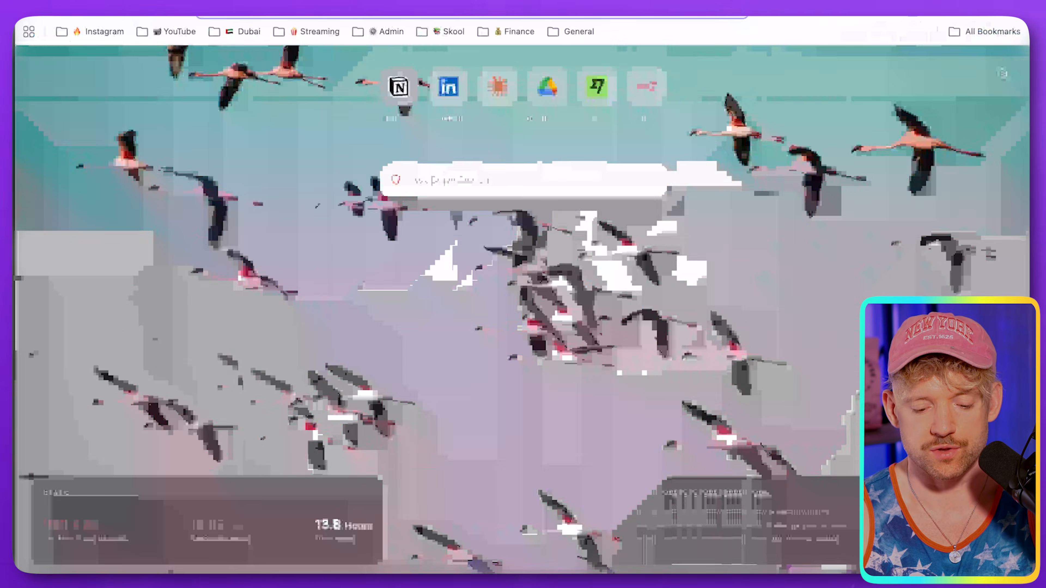
text(anymail)
text(.)
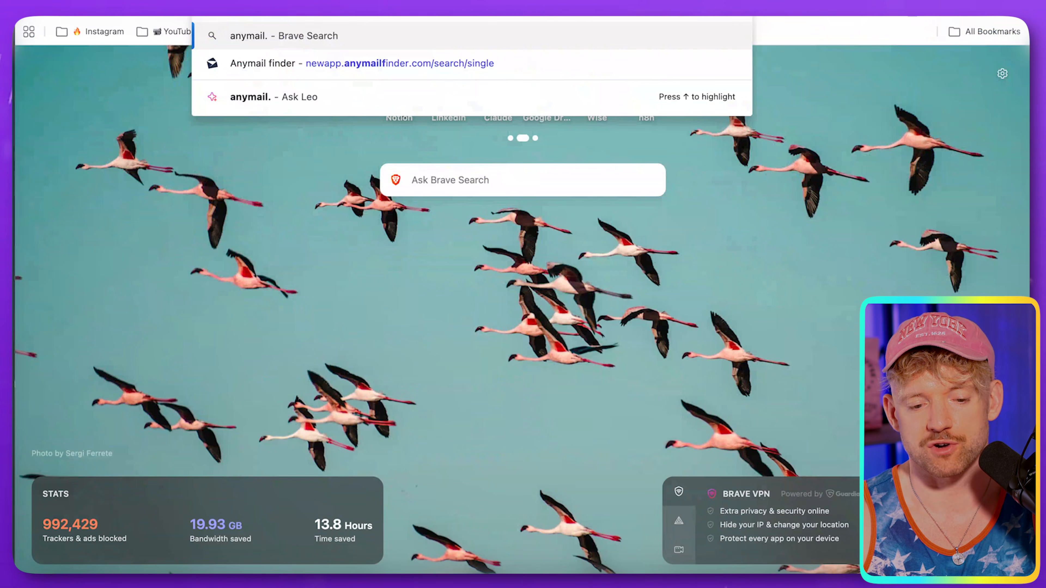
key(Escape)
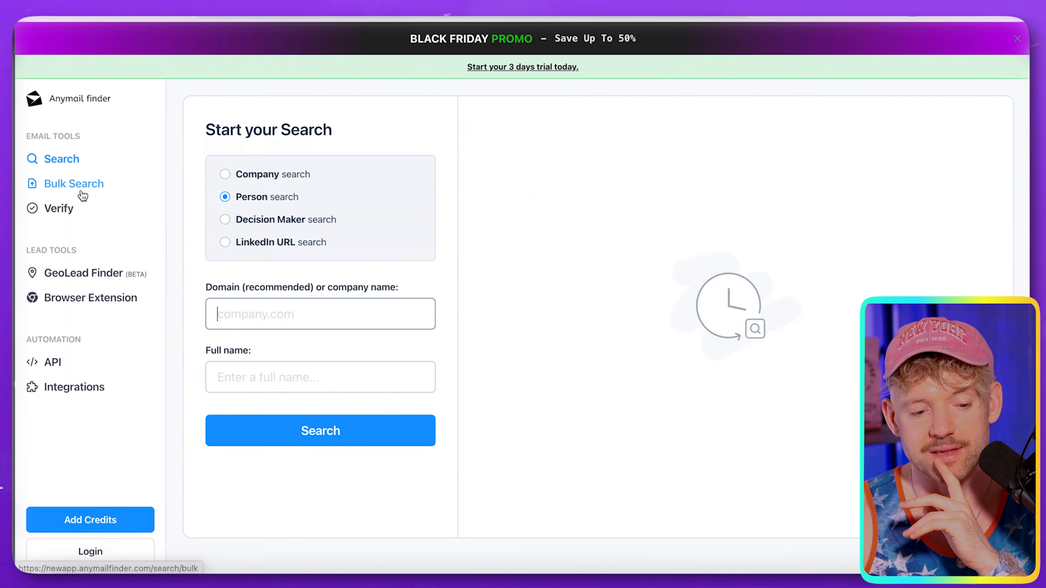
click(68, 208)
click(84, 185)
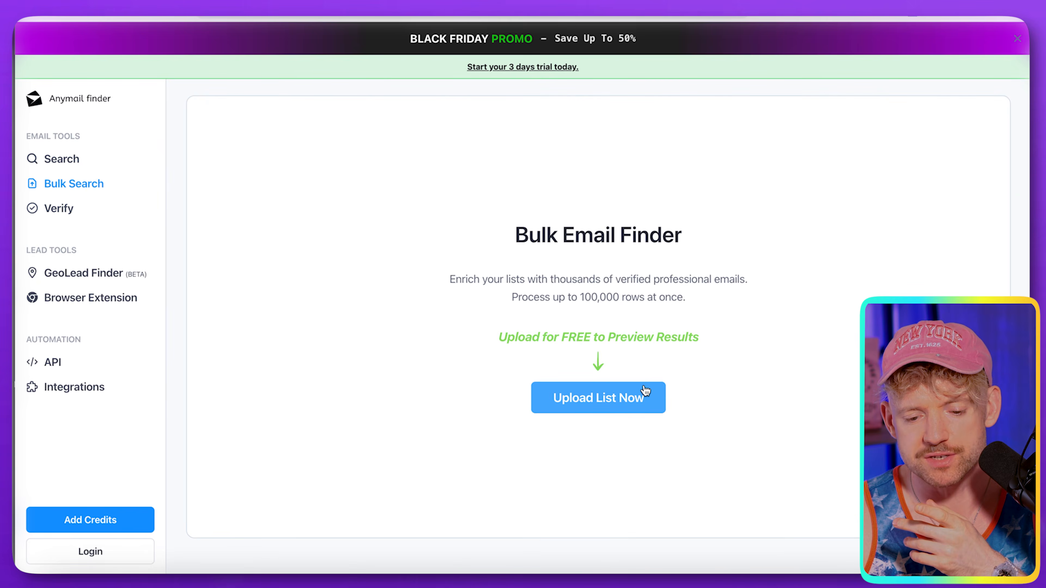
Upload dataset_leads-finder_2025-11-25_15-29-45-152.csv to a Person Name bulk search, review the column mapping and close it without processing.
click(644, 390)
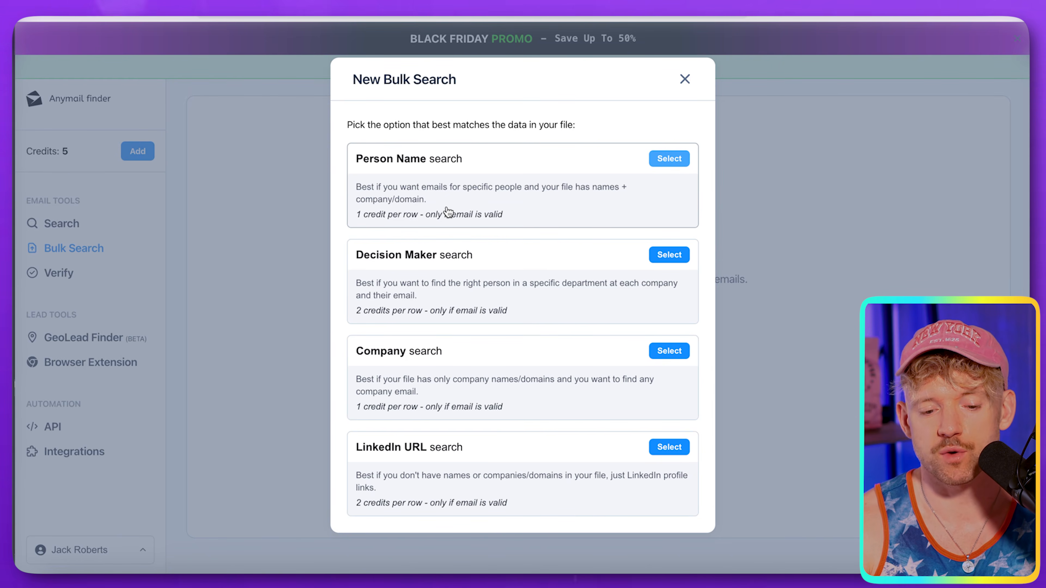
click(580, 167)
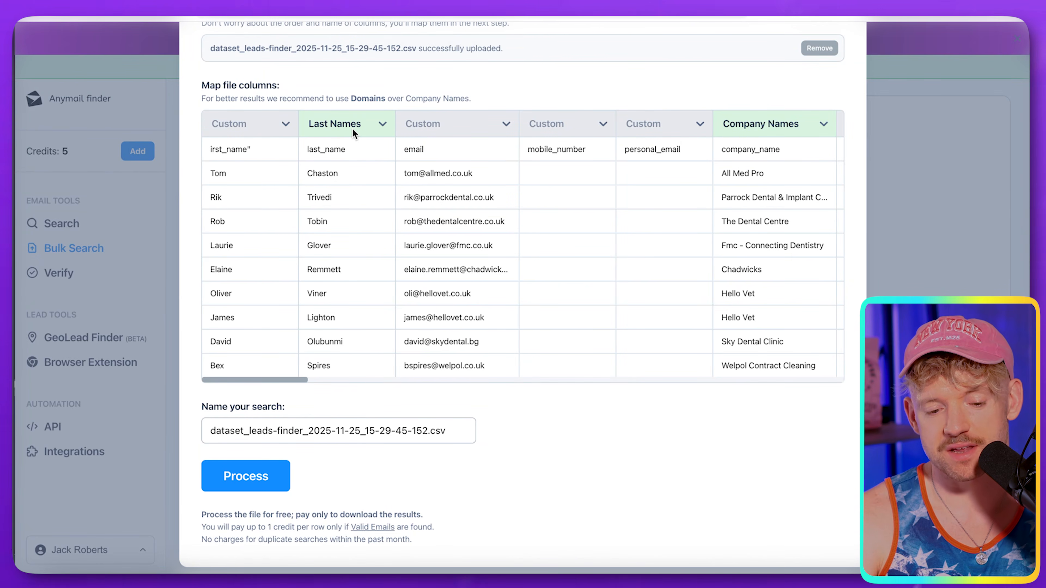
scroll(671, 190, right, 2)
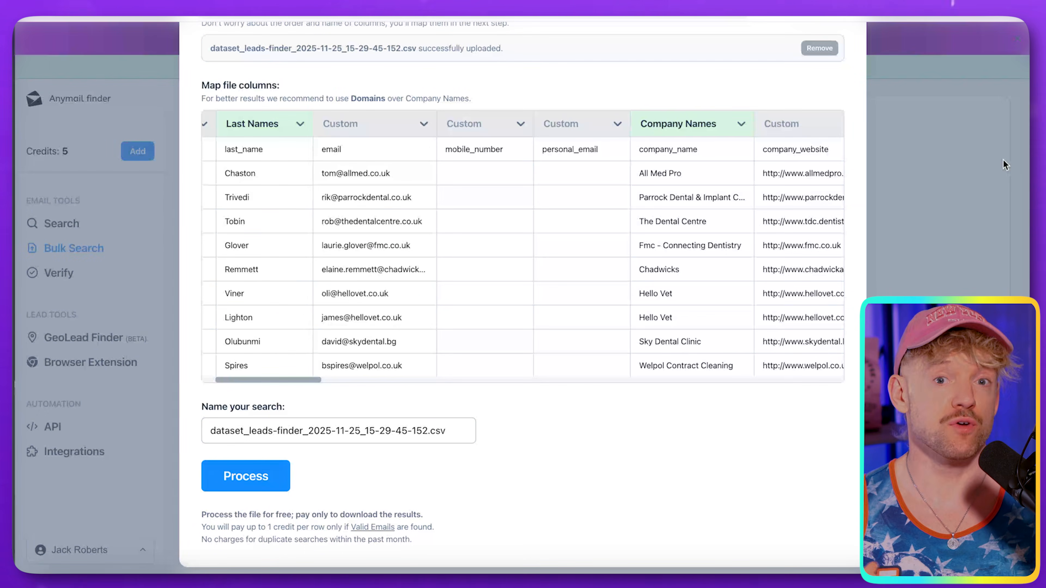
scroll(641, 94, up, 3)
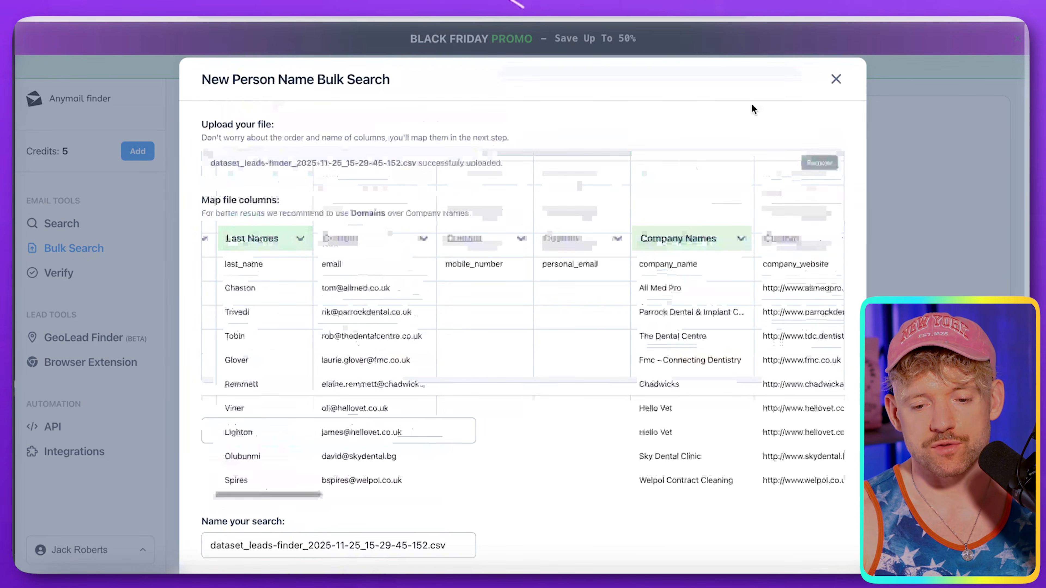
click(834, 80)
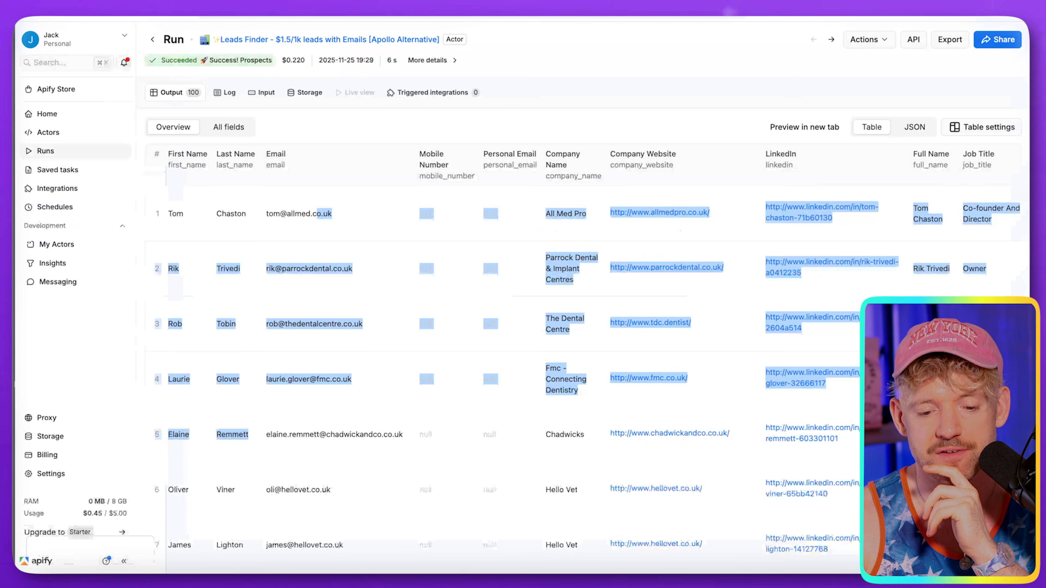
Look through the remaining columns of the Apify run results and read All Med Pro's full company description.
click(691, 202)
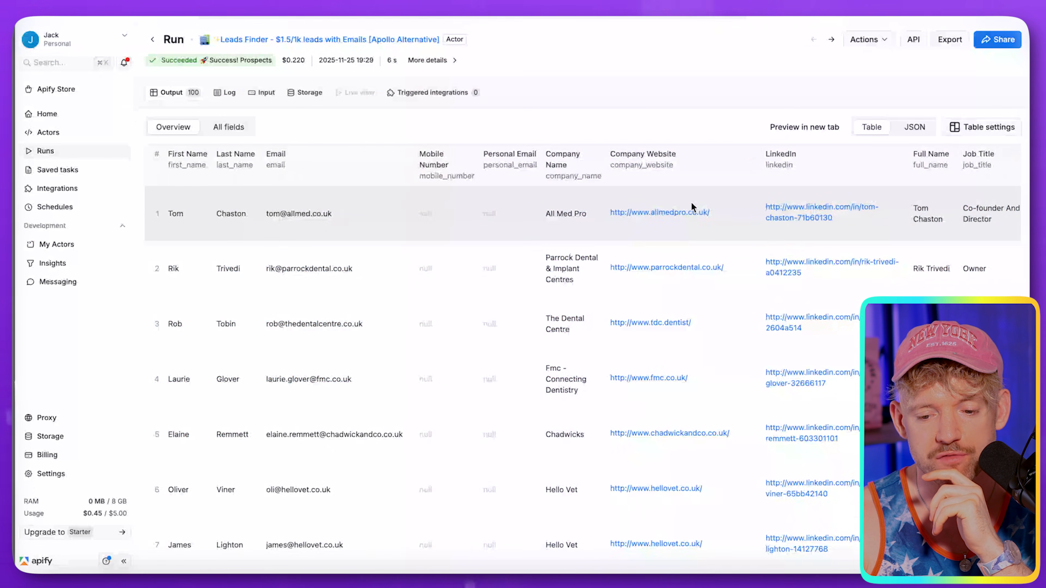
scroll(691, 202, right, 10)
scroll(680, 212, right, 7)
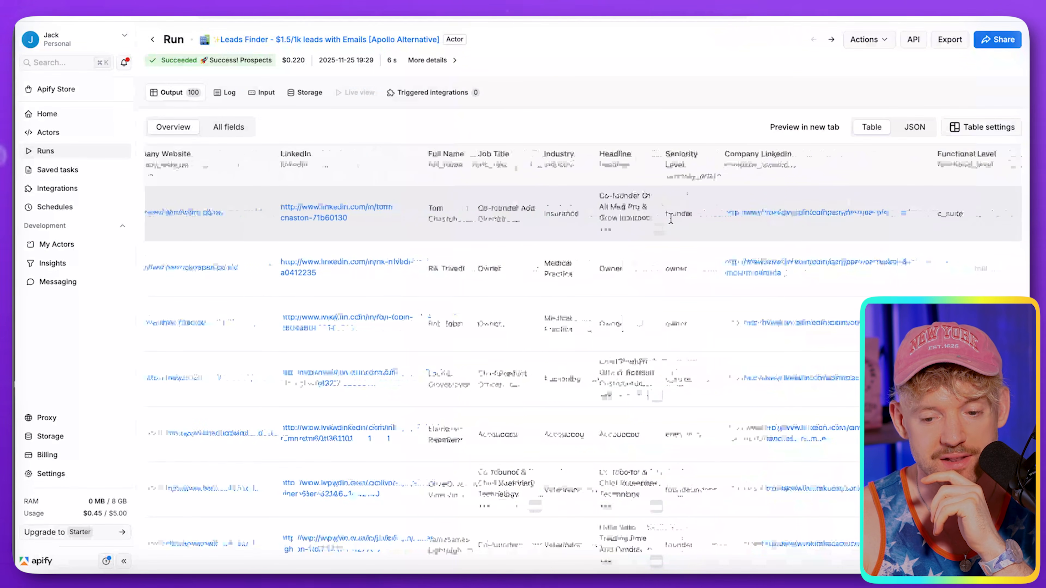
scroll(671, 222, right, 10)
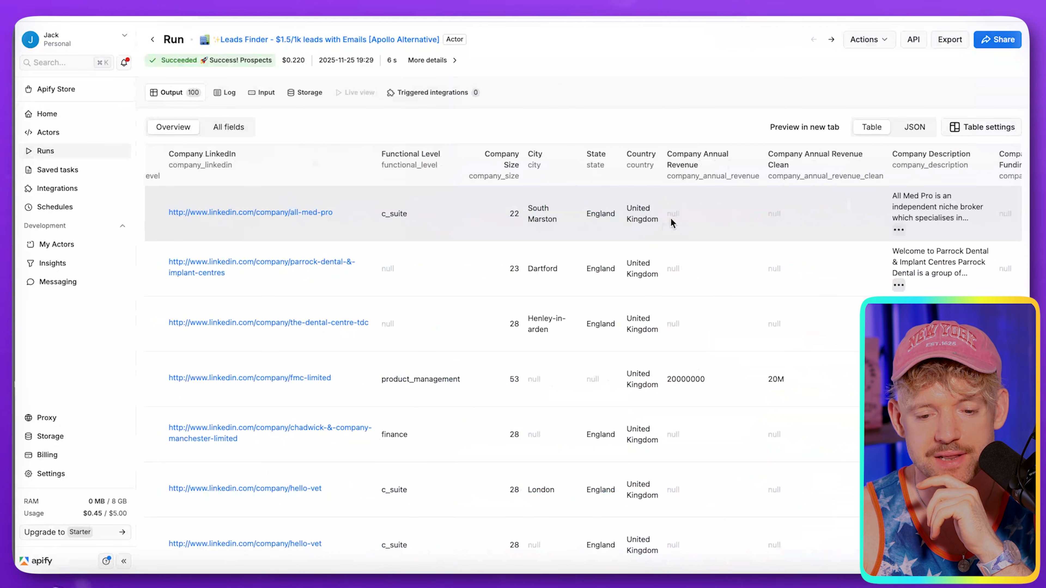
click(626, 229)
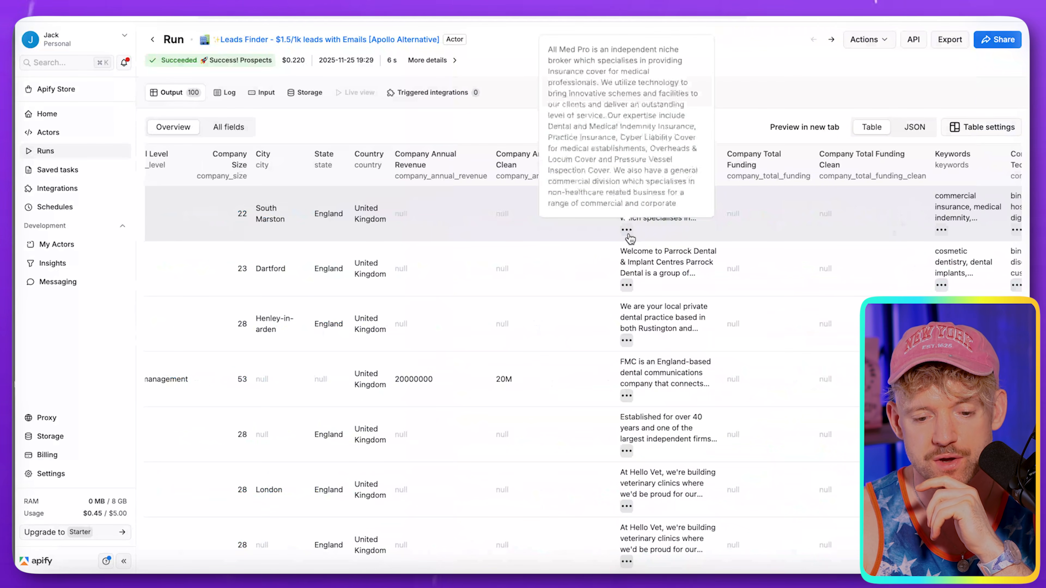
double_click(624, 161)
scroll(624, 160, down, 1)
scroll(625, 161, up, 1)
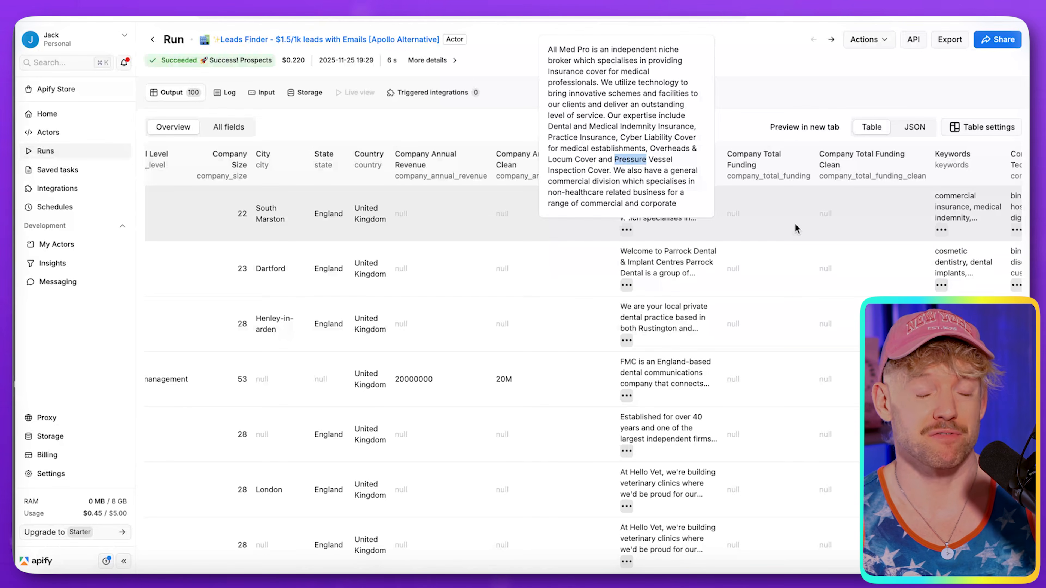
click(789, 92)
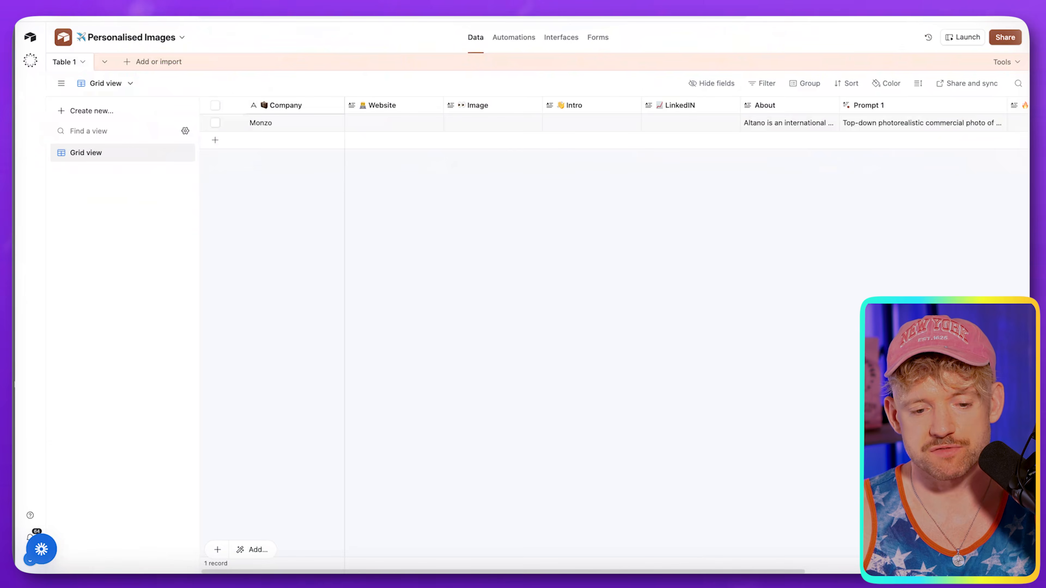
Reload the Personalised Images base in Airtable and examine its columns, including the Monzo record's first Prompt 1 field.
right_click(461, 17)
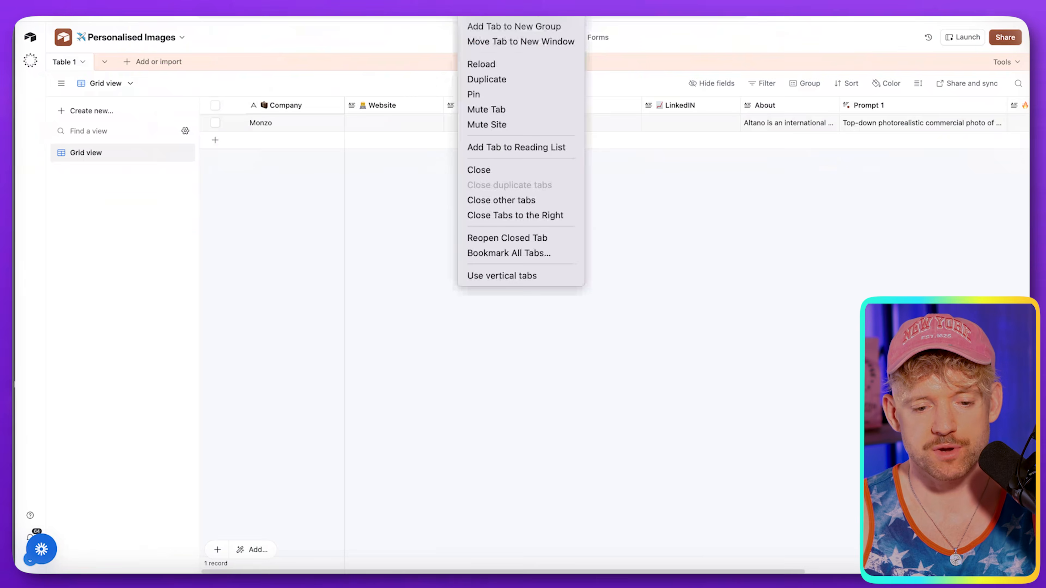
click(484, 65)
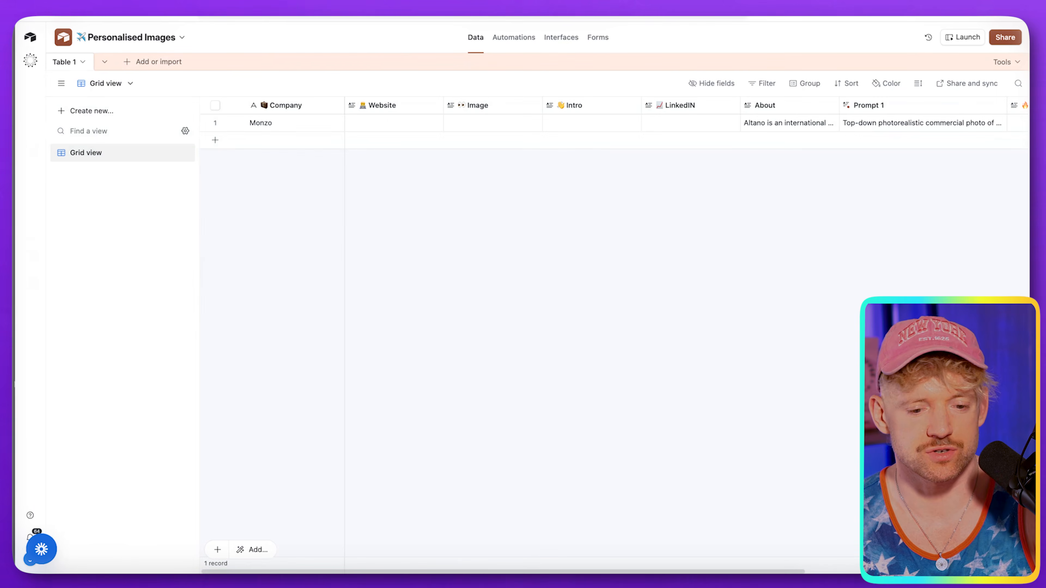
scroll(558, 123, right, 10)
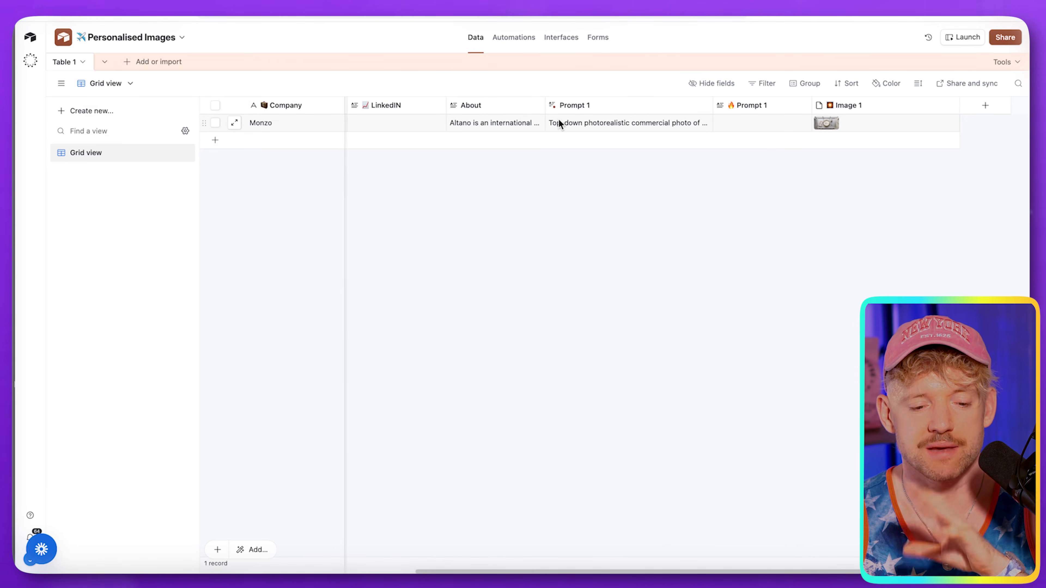
click(558, 122)
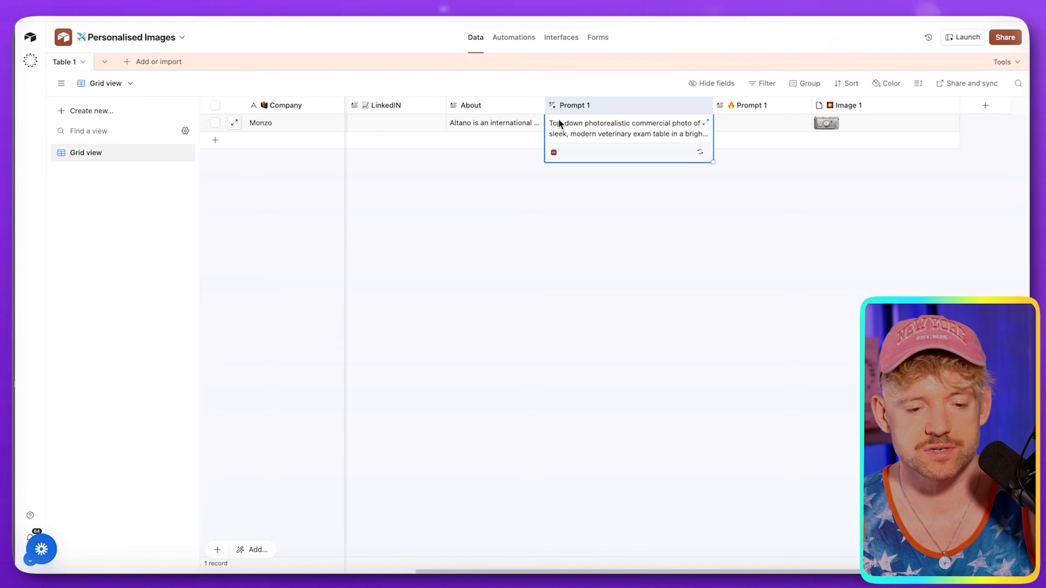
Go to the Airtable home page and create a blank app to build on your own.
click(384, 21)
text(air)
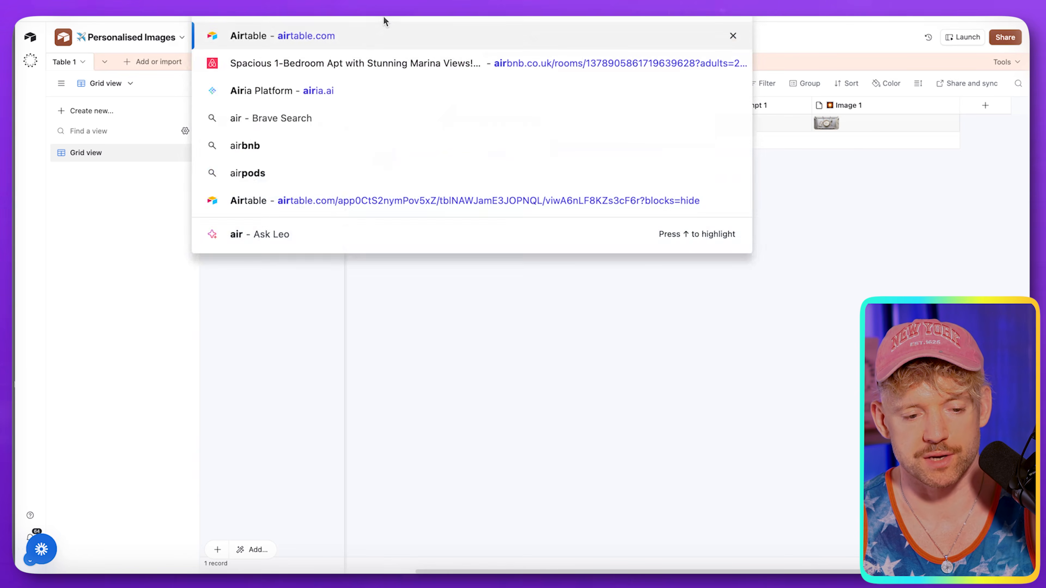
key(Return)
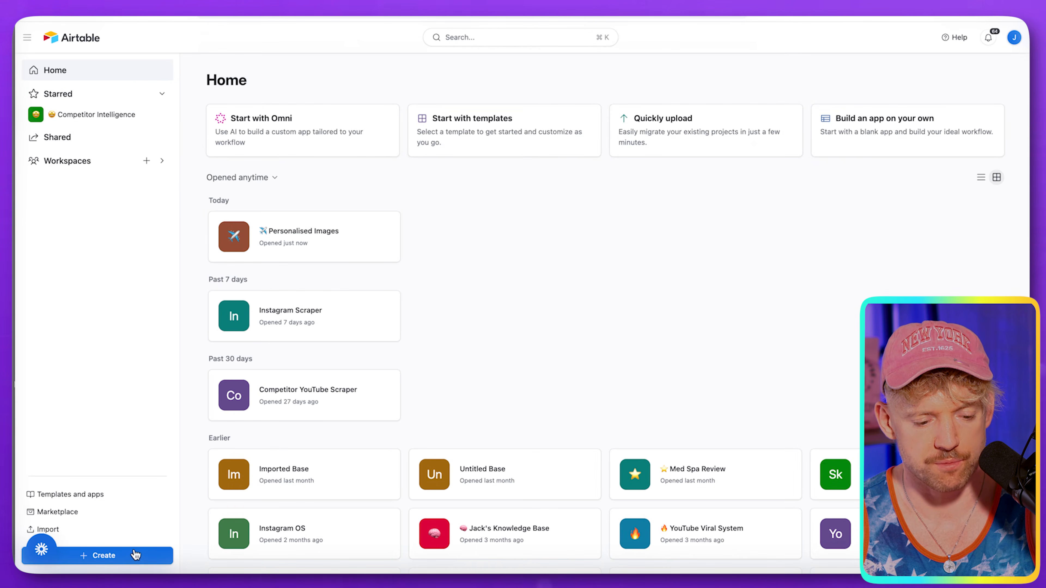
click(132, 553)
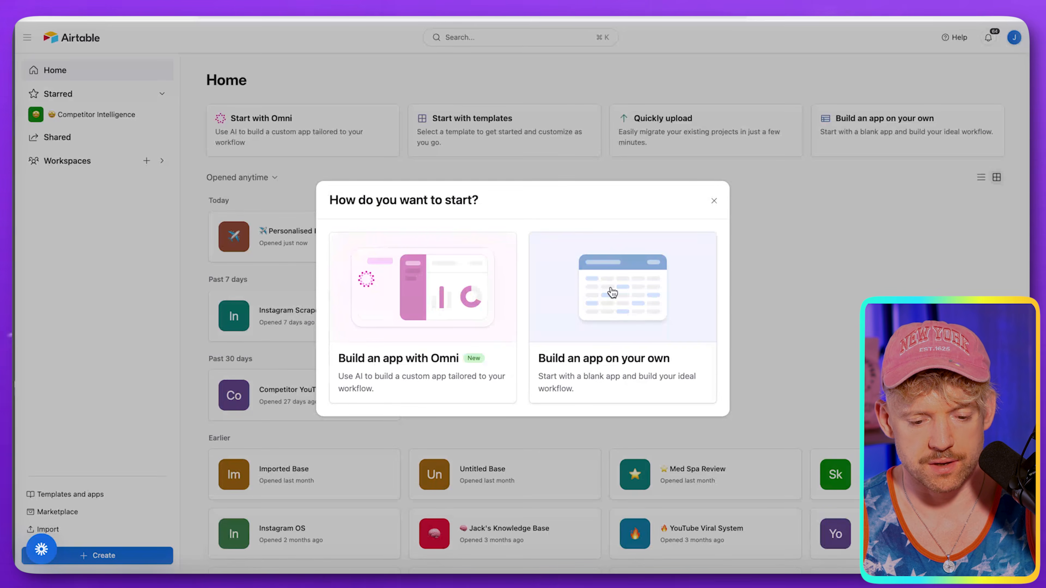
click(613, 292)
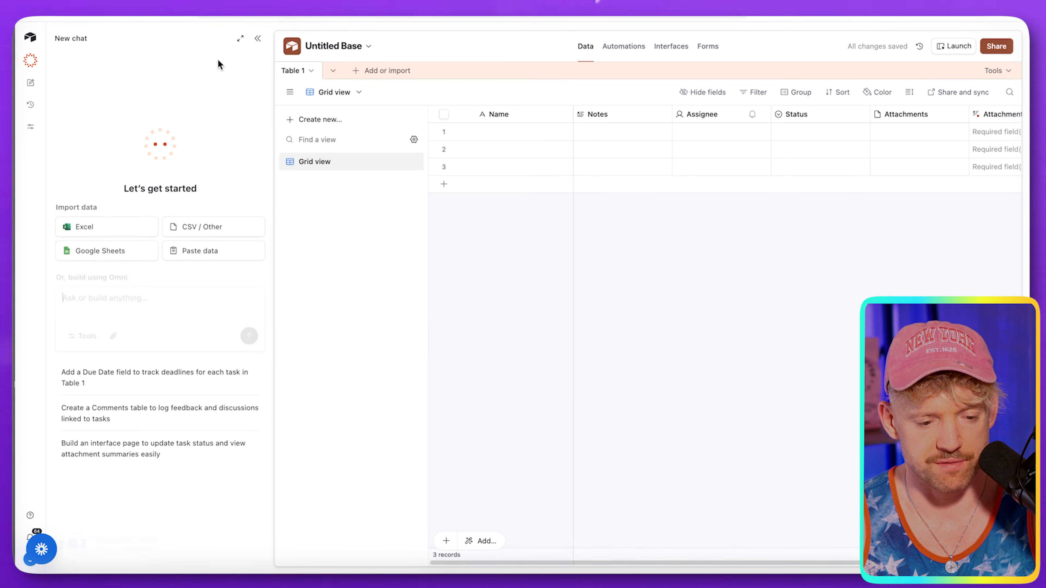
Import the local file dataset_leads-finder_2025-11-25_15-29-45-152.csv into Airtable and complete the import setup with all fields.
click(198, 229)
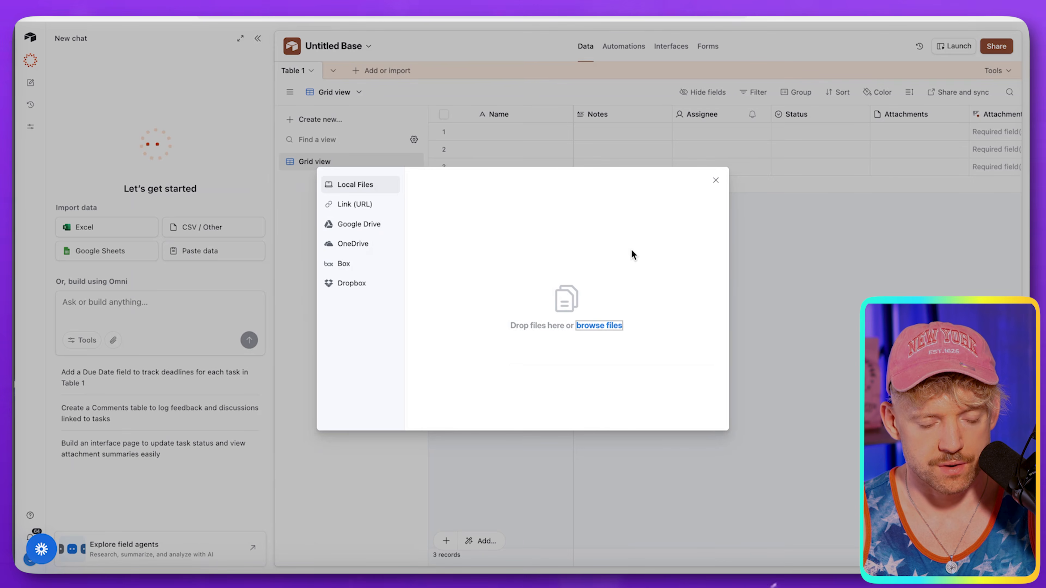
click(605, 328)
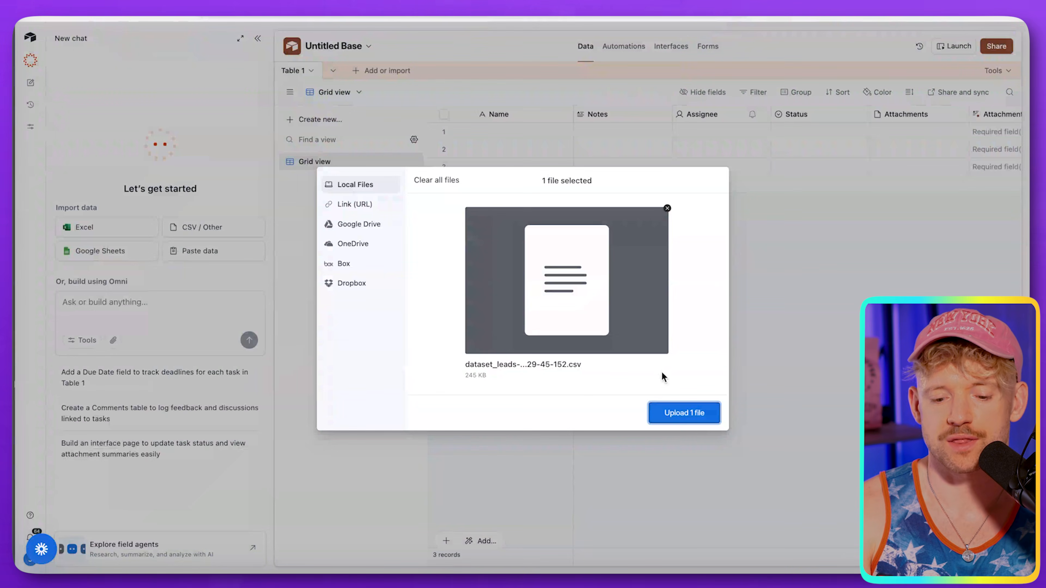
click(692, 420)
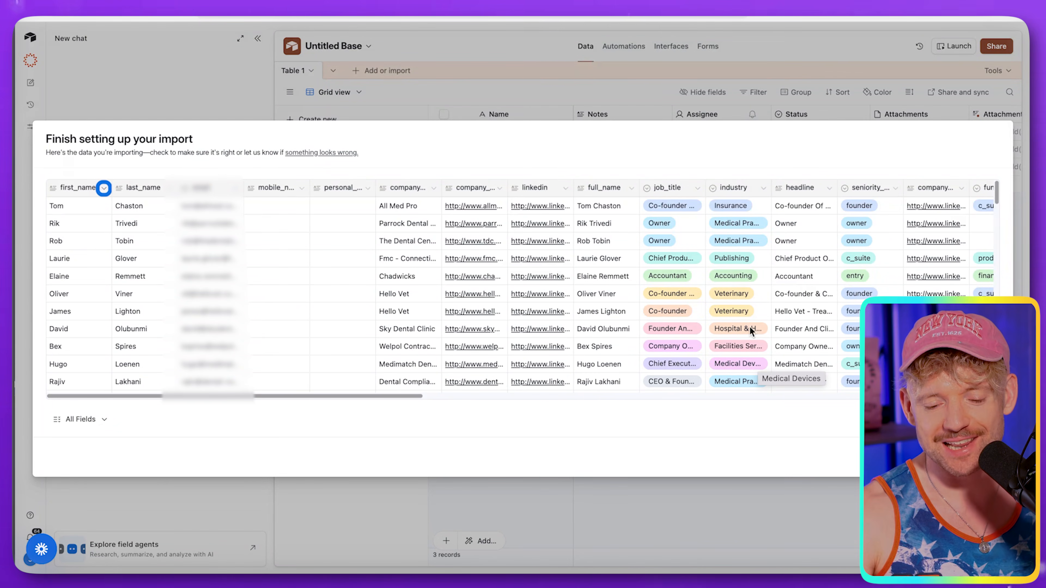
click(985, 458)
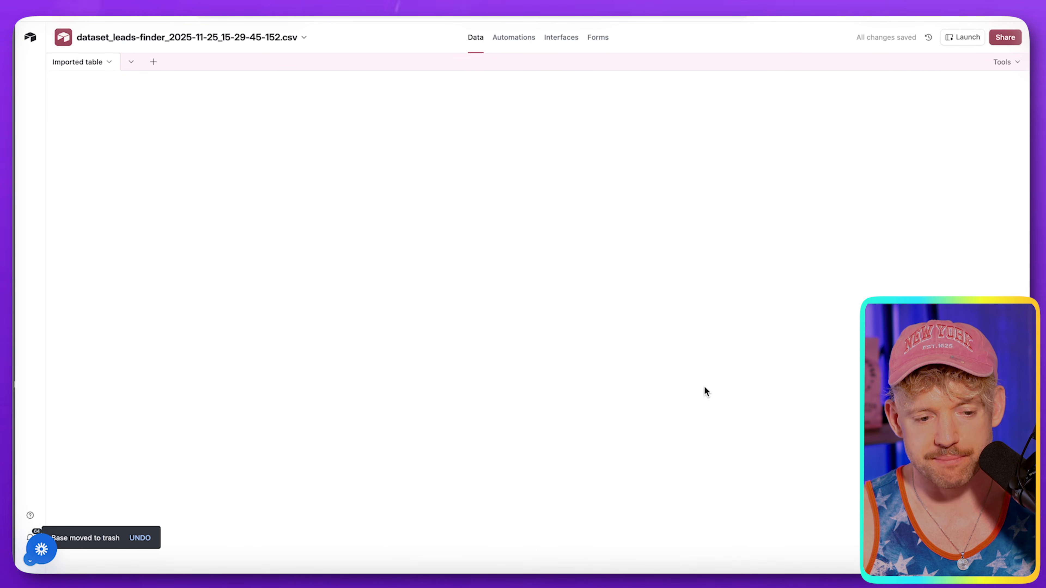
Rename the imported leads base as "Tuesday Banana".
double_click(189, 36)
click(190, 39)
click(189, 40)
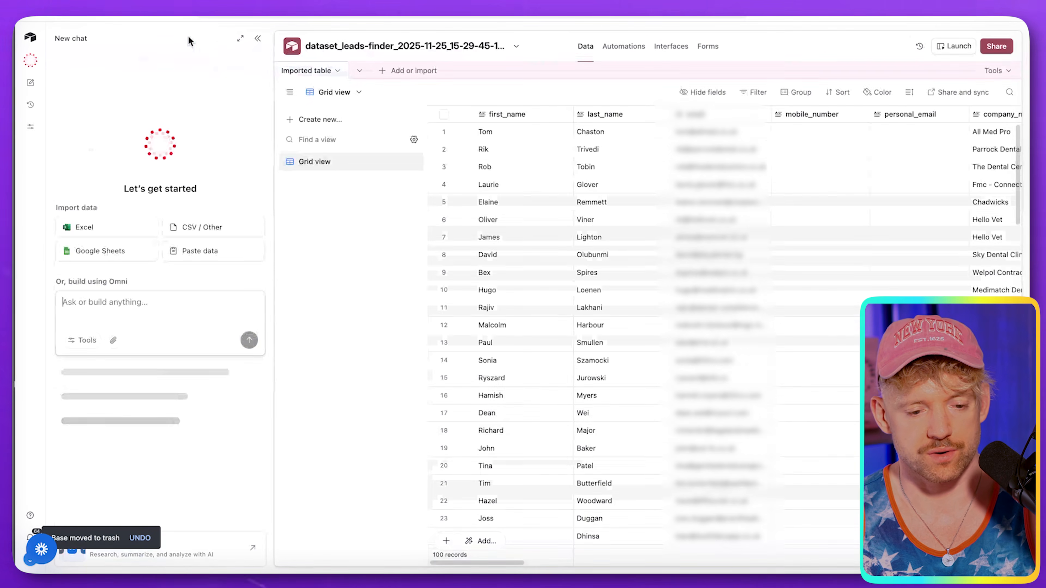
click(338, 46)
text(Tuesd)
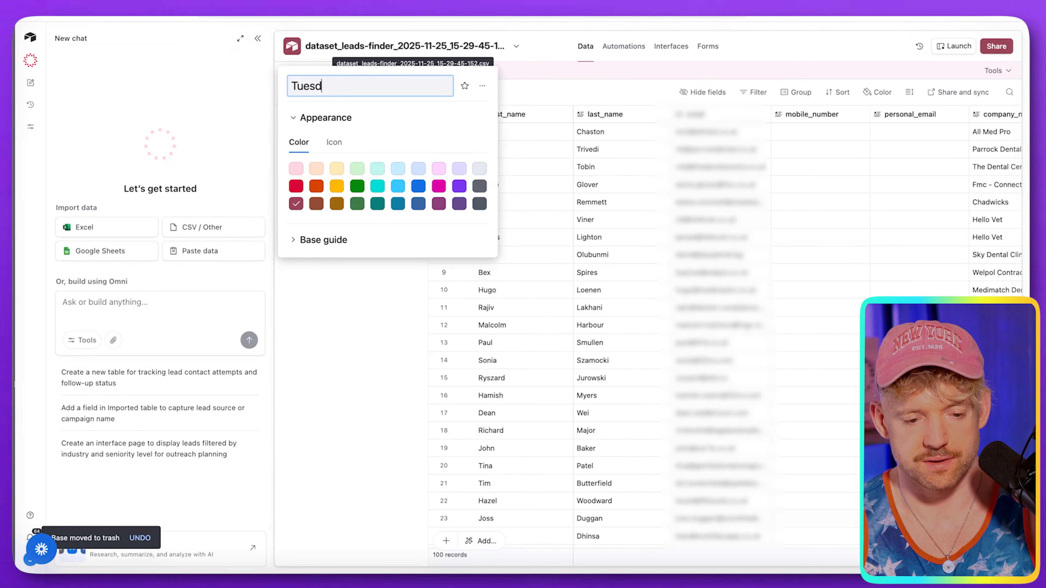
text(ay Banana)
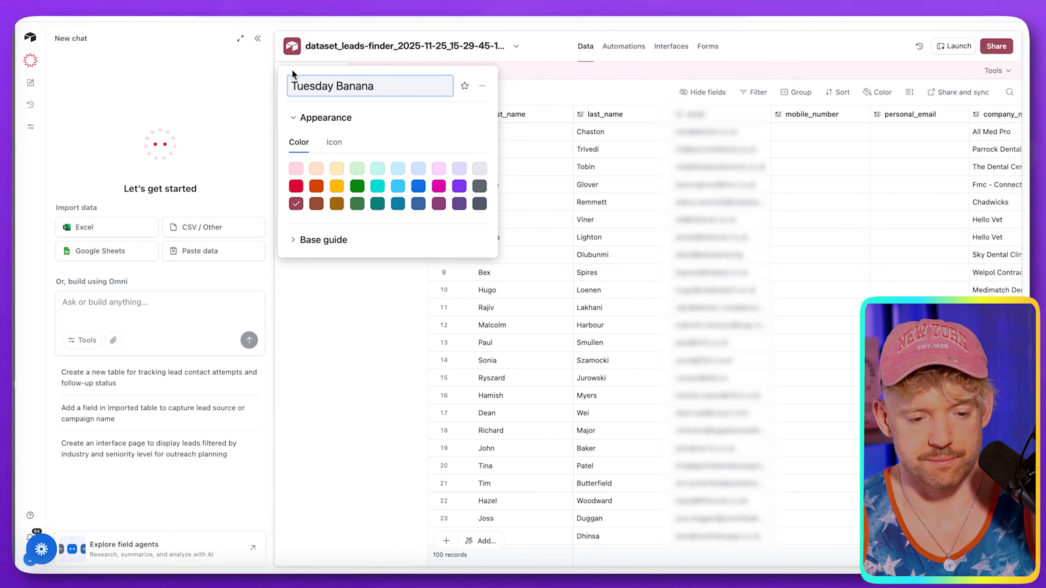
Prefix the base name with a banana emoji and set the base's appearance color to light yellow.
key(super+space)
key(Escape)
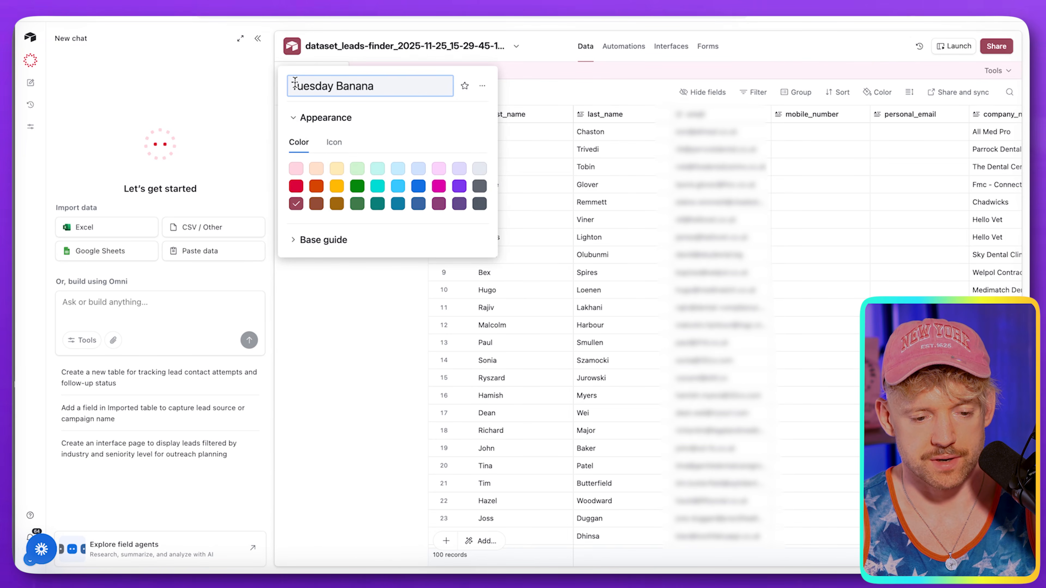
key(ctrl+super+space)
click(280, 156)
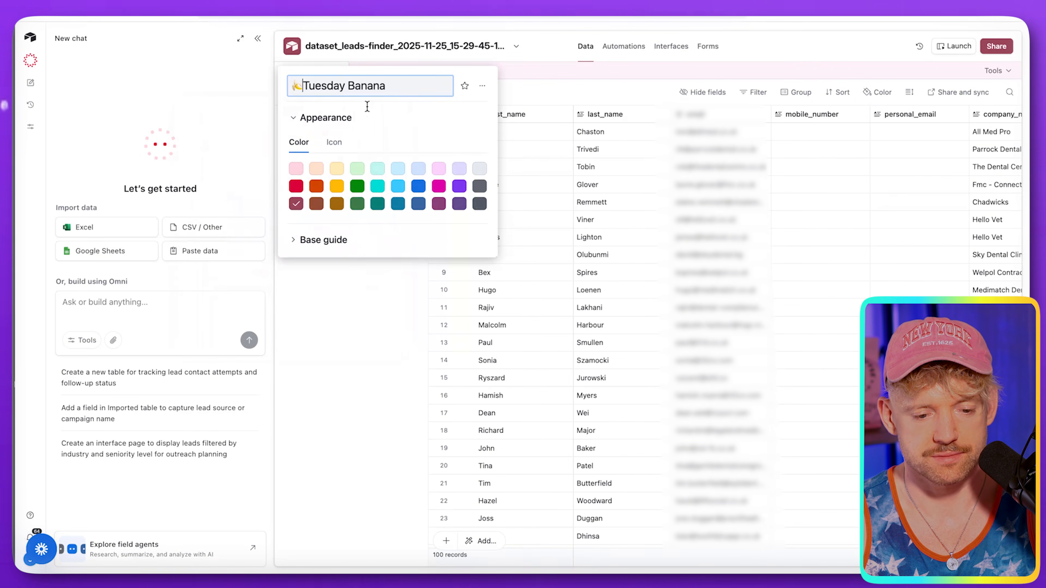
click(335, 171)
click(498, 44)
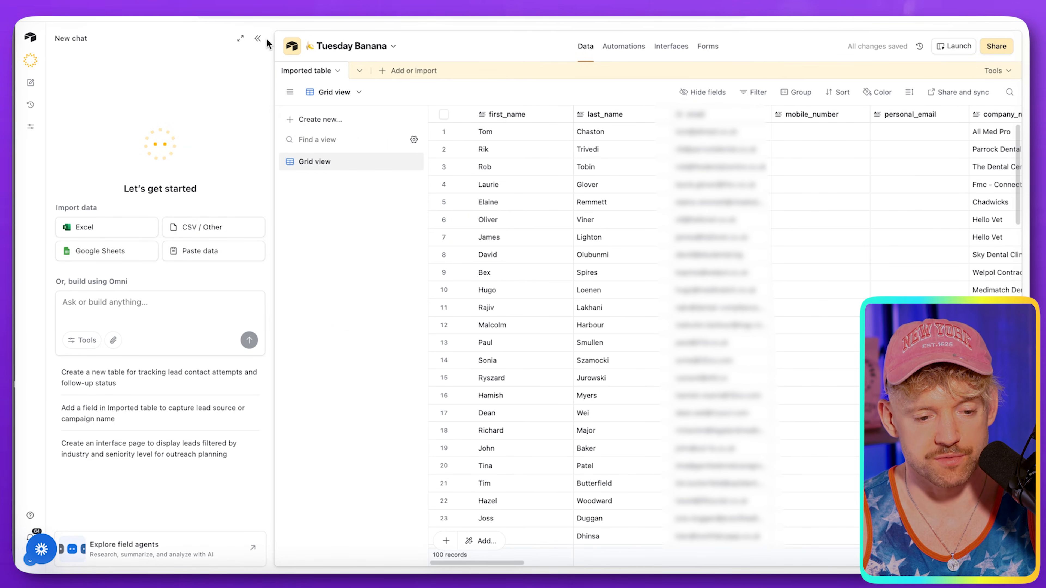
Collapse the chat panel and delete the unneeded imported fields, including functional_level, company_size, company_full_address, company_state, company_country and company_postal_code.
click(257, 38)
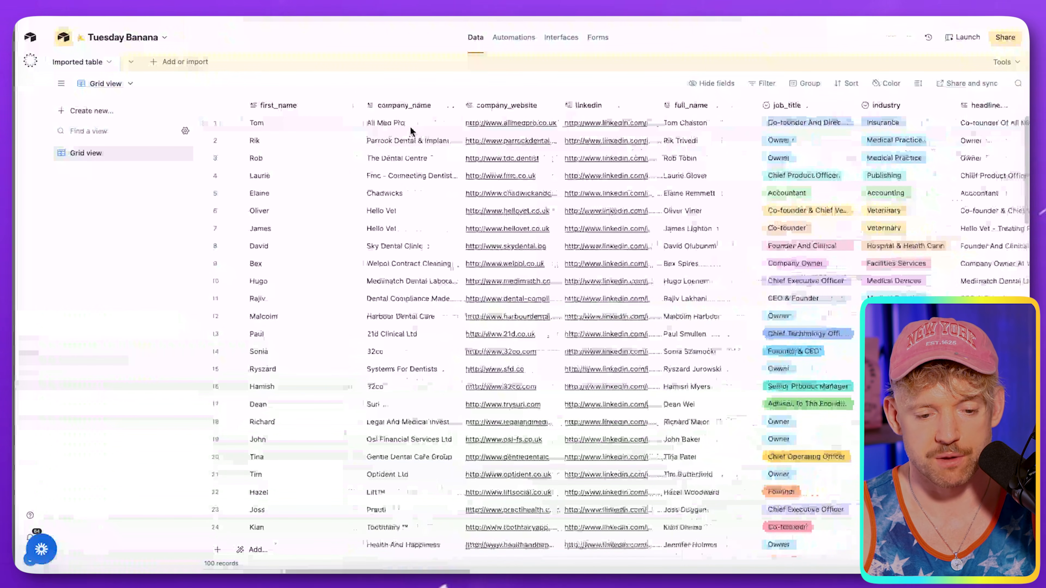
scroll(410, 127, right, 10)
scroll(410, 127, right, 15)
scroll(598, 177, right, 5)
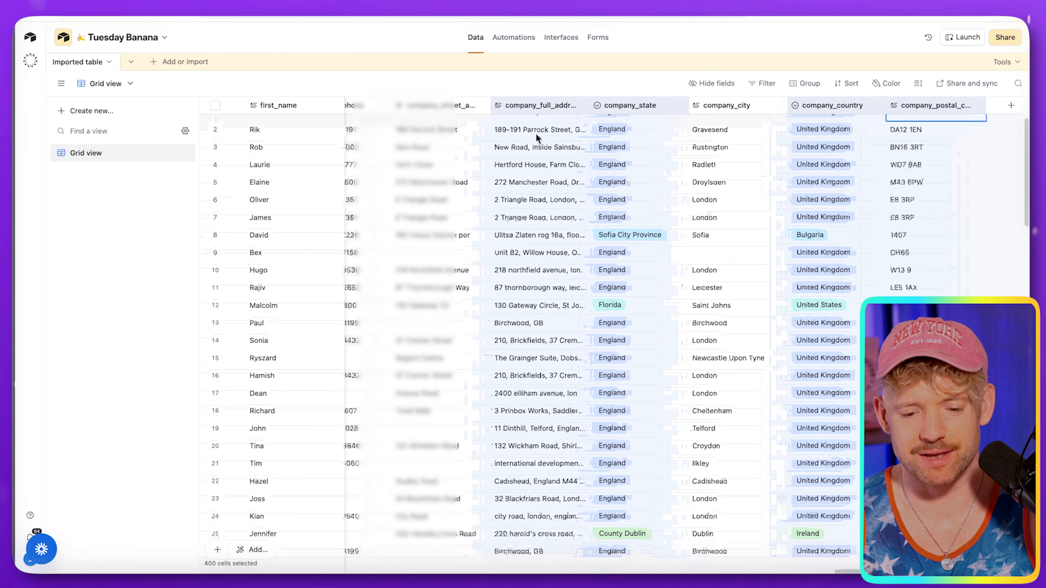
scroll(536, 134, left, 2)
scroll(563, 147, left, 1)
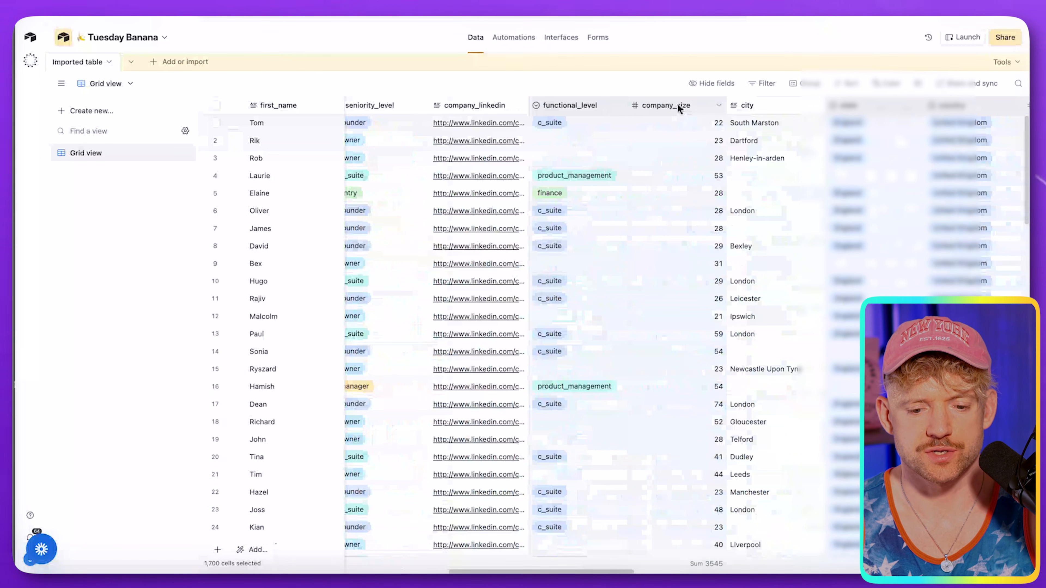
right_click(677, 105)
click(696, 223)
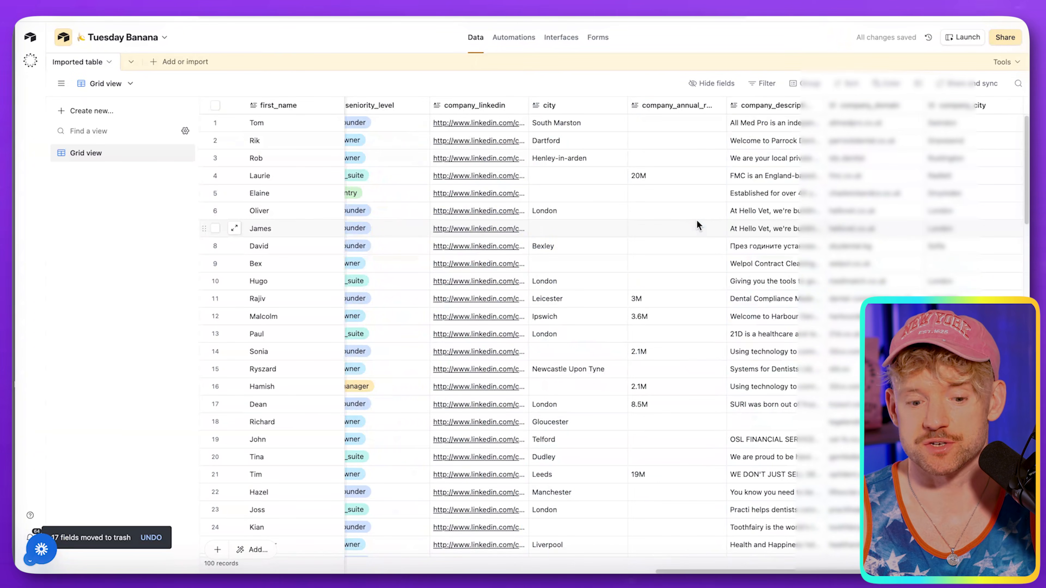
Edit the empty mobile_number field and change its name to "Image Prompt".
scroll(577, 240, left, 15)
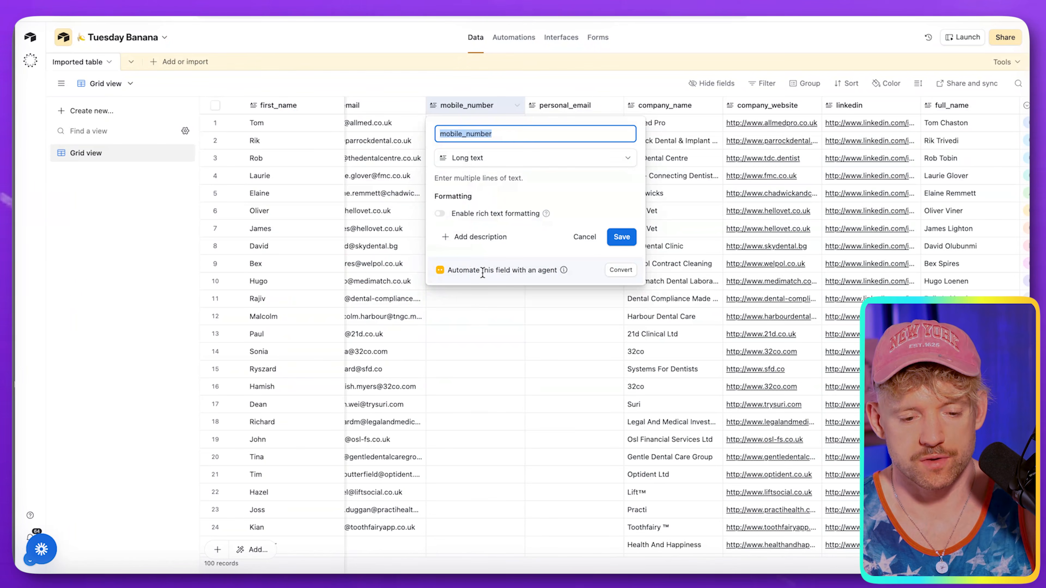
text(Prompt)
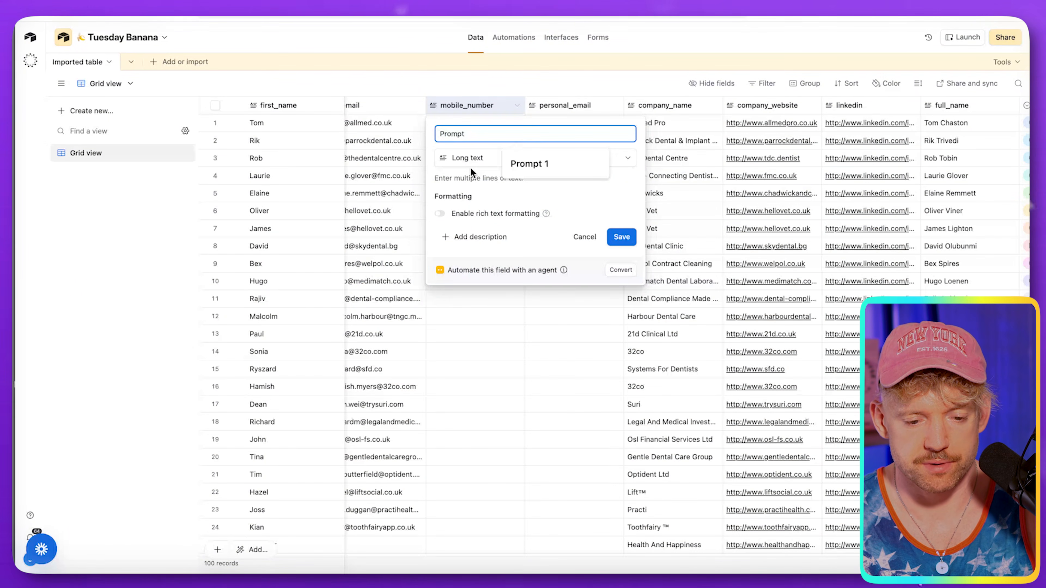
text(Image)
click(511, 162)
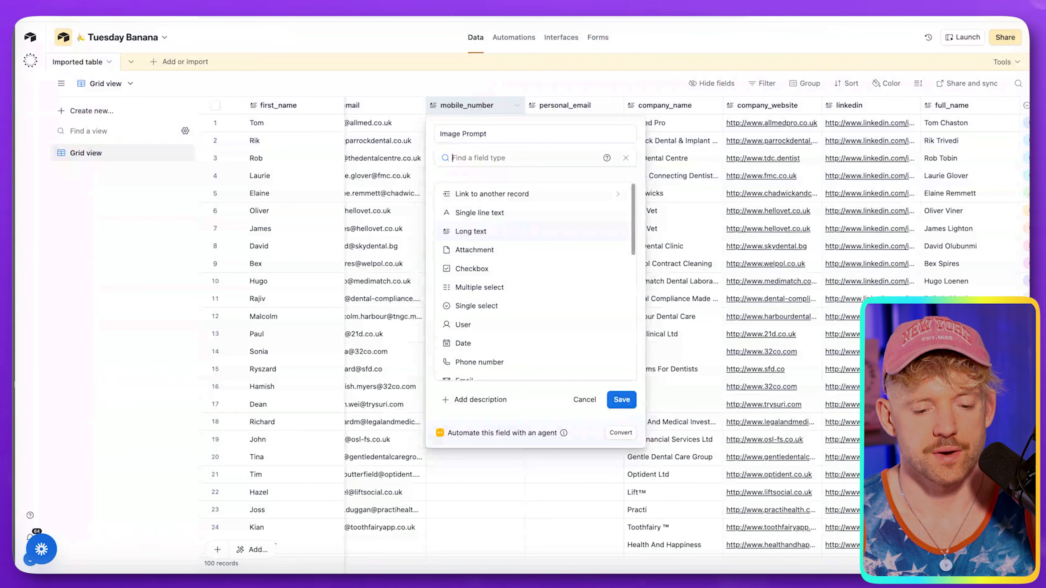
text(fiel)
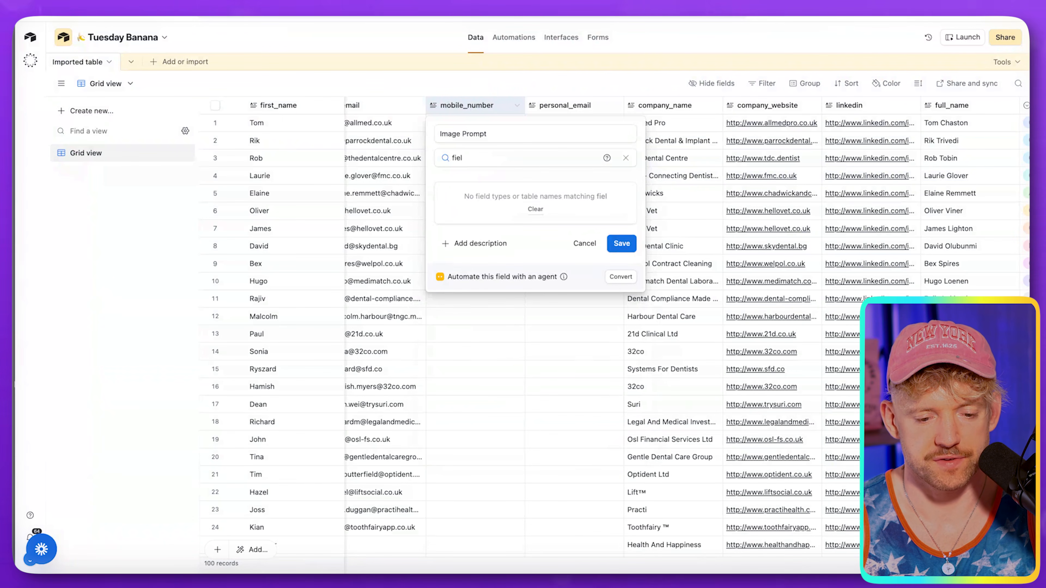
triple_click(482, 136)
key(BackSpace)
click(481, 165)
click(483, 165)
scroll(495, 224, down, 8)
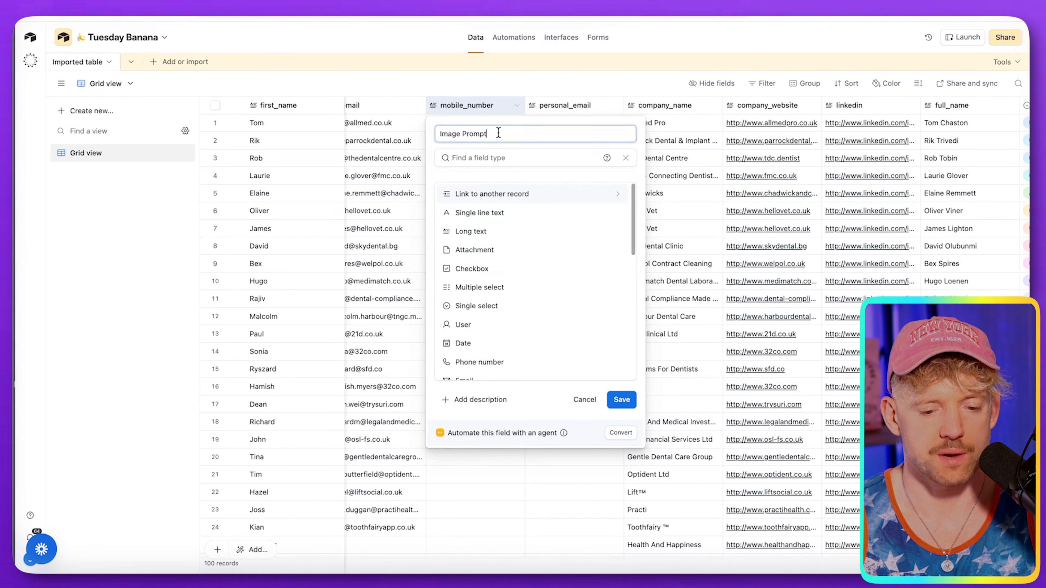
Insert an explosion-style emoji before "Image Prompt" in the field name, keeping the Long text type.
drag(497, 132, 422, 134)
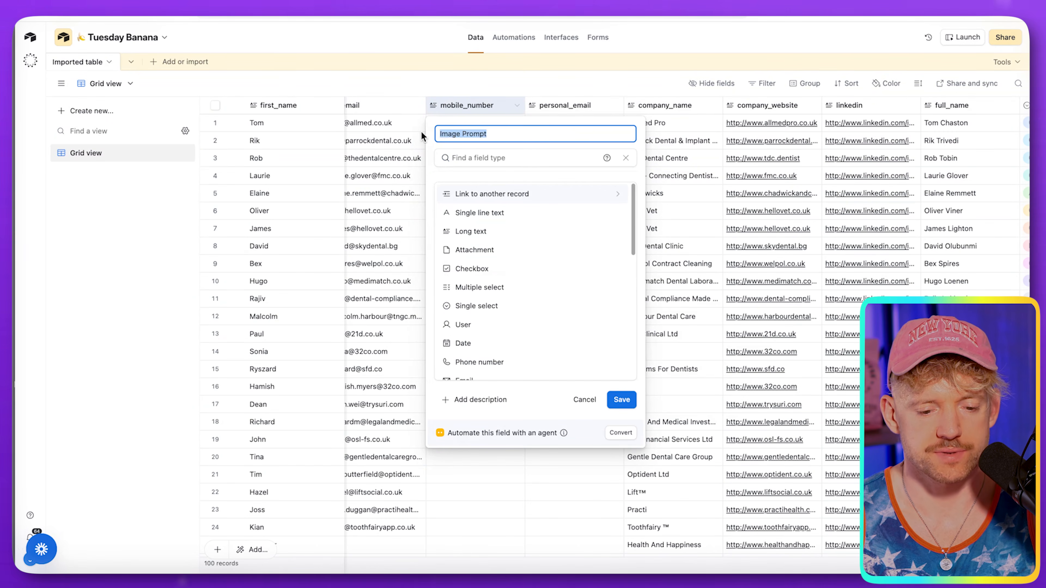
double_click(437, 130)
key(Left)
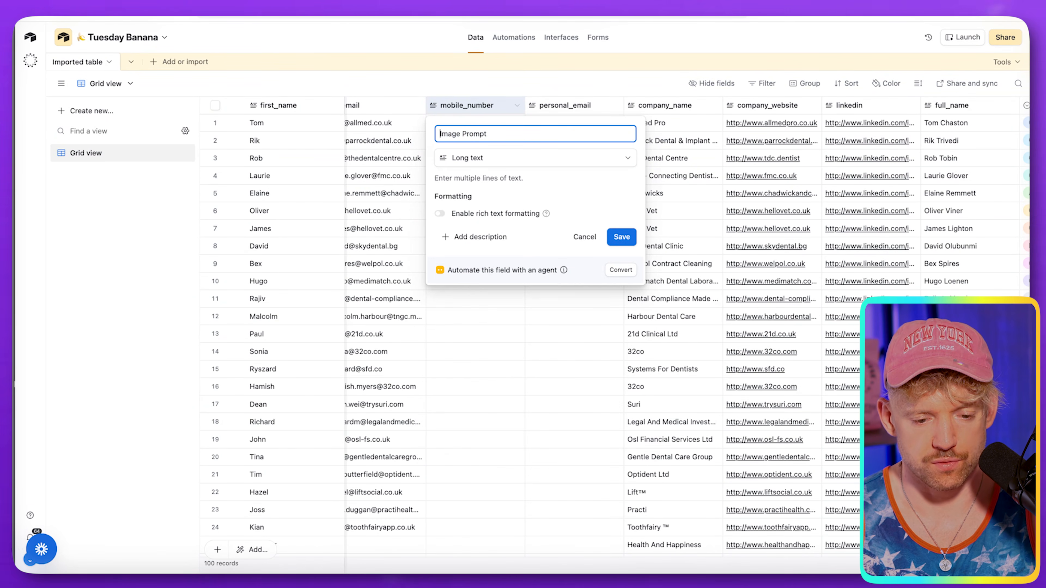
key(ctrl+super+space)
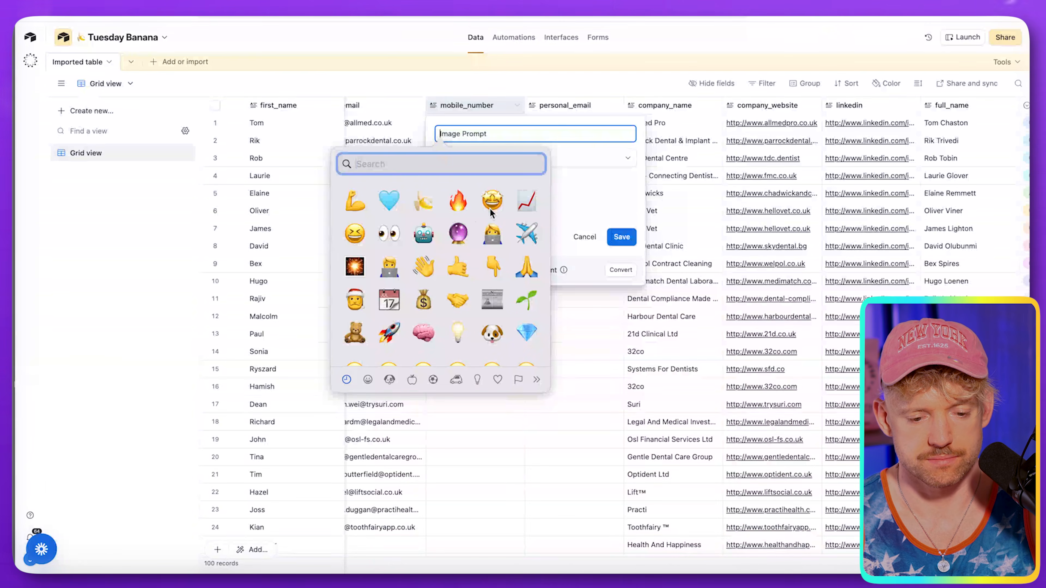
key(Escape)
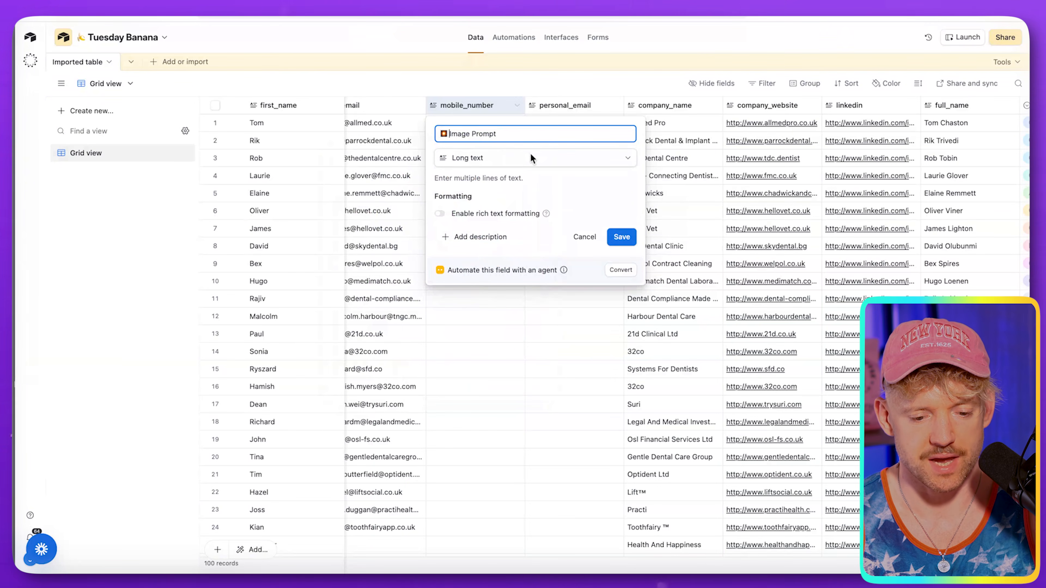
click(621, 270)
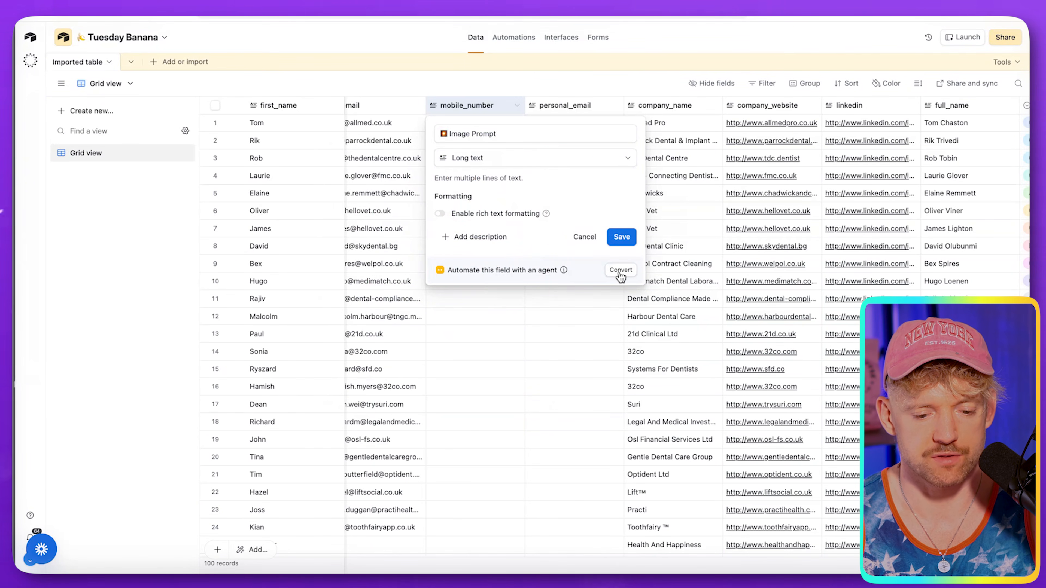
click(488, 128)
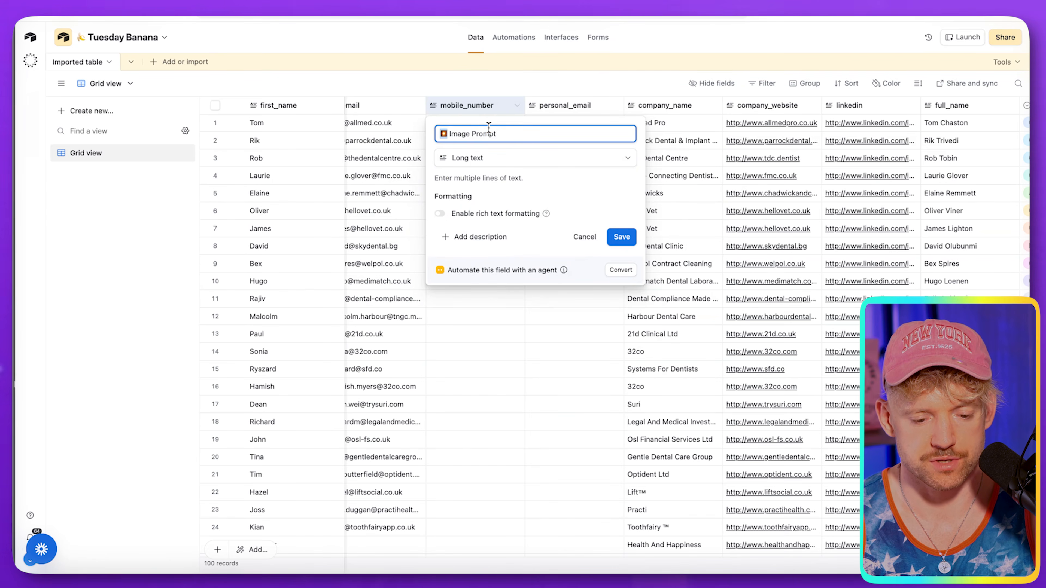
Convert the Image Prompt field to a field agent instructed "I would like you to take the below company name:" followed by the company_name field.
click(621, 270)
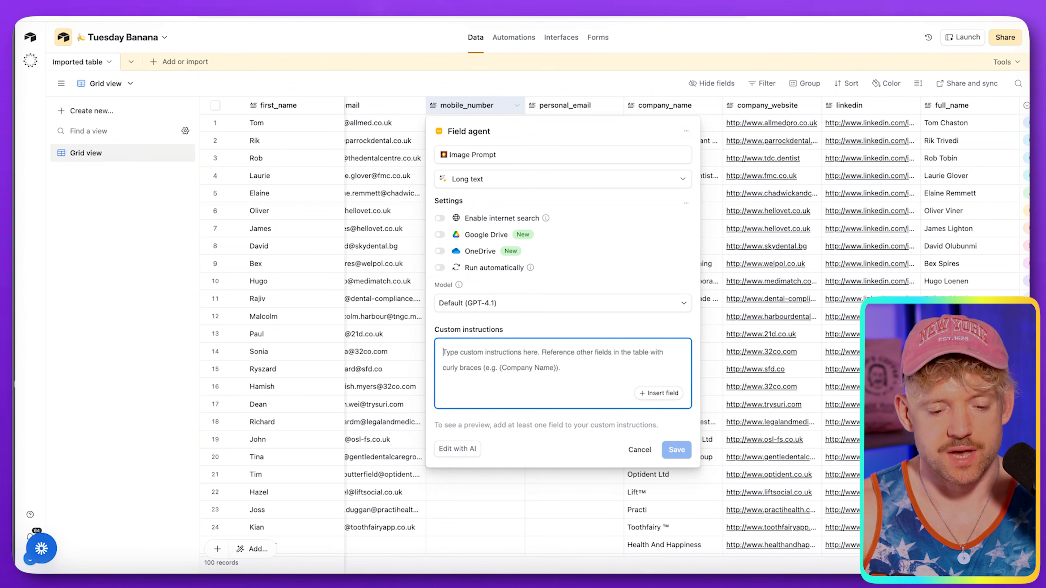
key(fn)
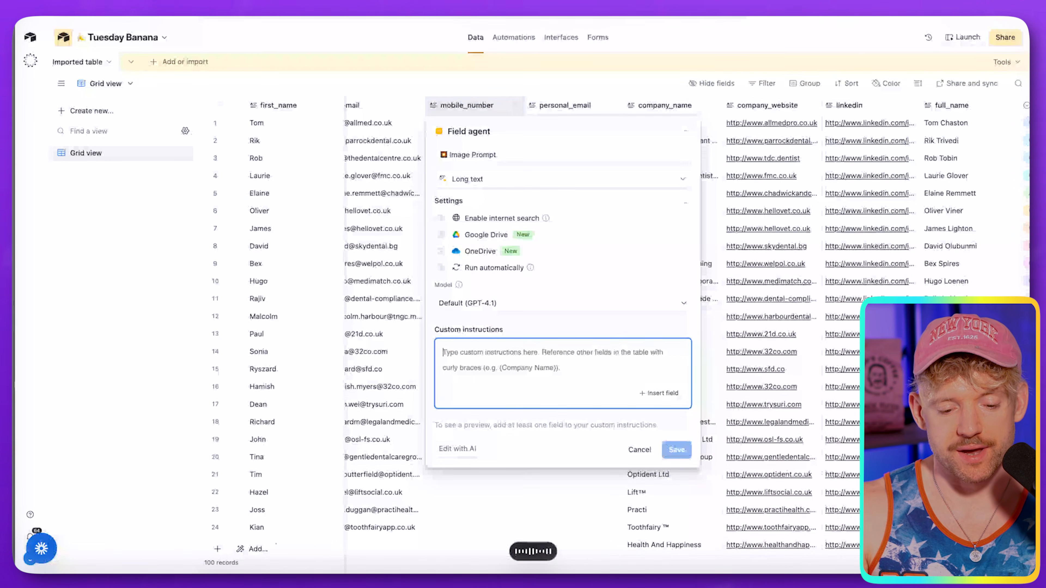
key(fn)
drag(608, 347, 559, 346)
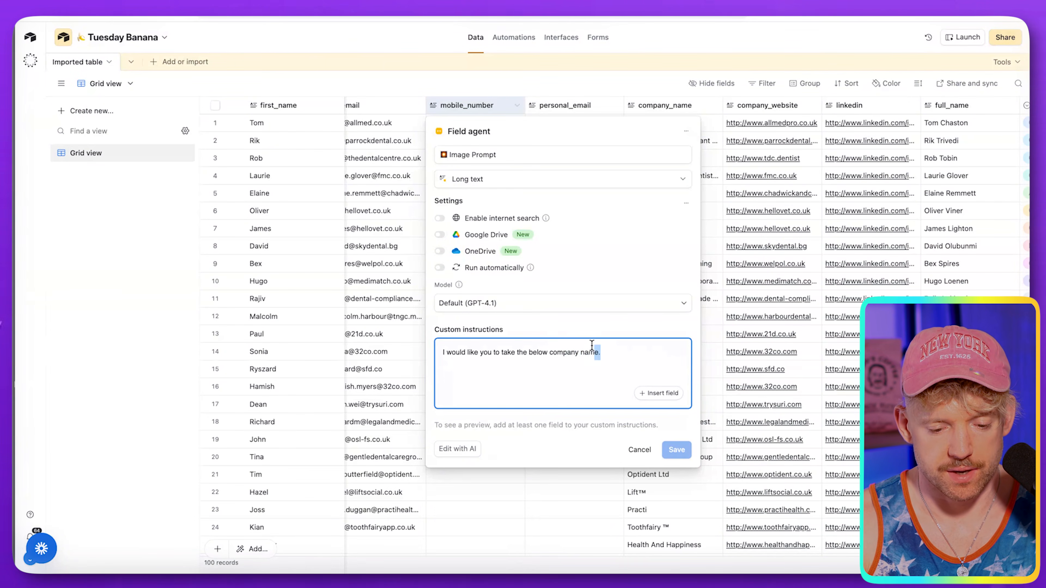
click(658, 394)
scroll(666, 396, down, 1)
click(690, 423)
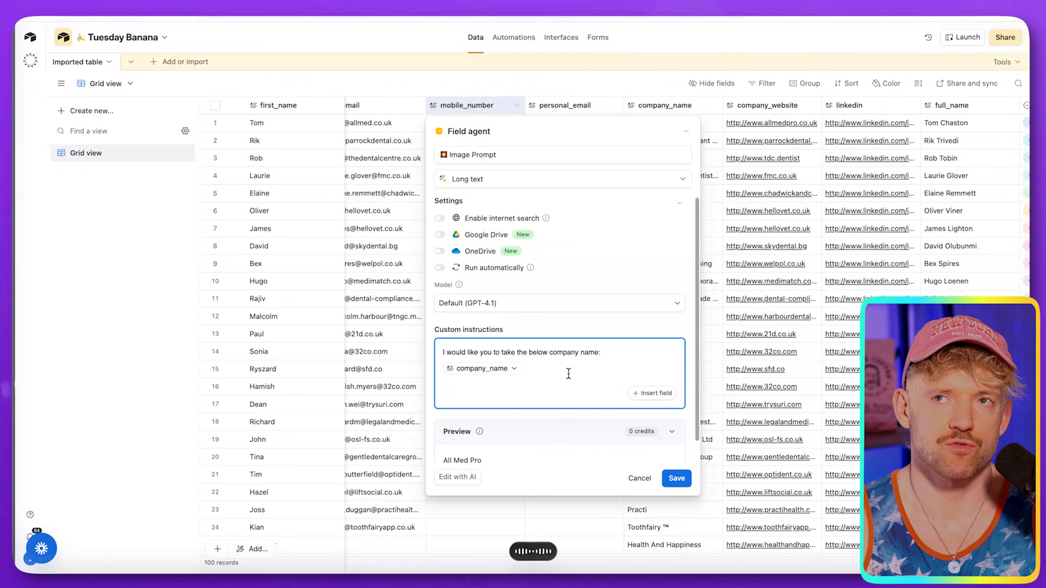
Append "create a unique and interesting image prompt using the below template and based on the info about the company:" to the instructions and save the field.
text(create a unique and interesting image prompt using the below template)
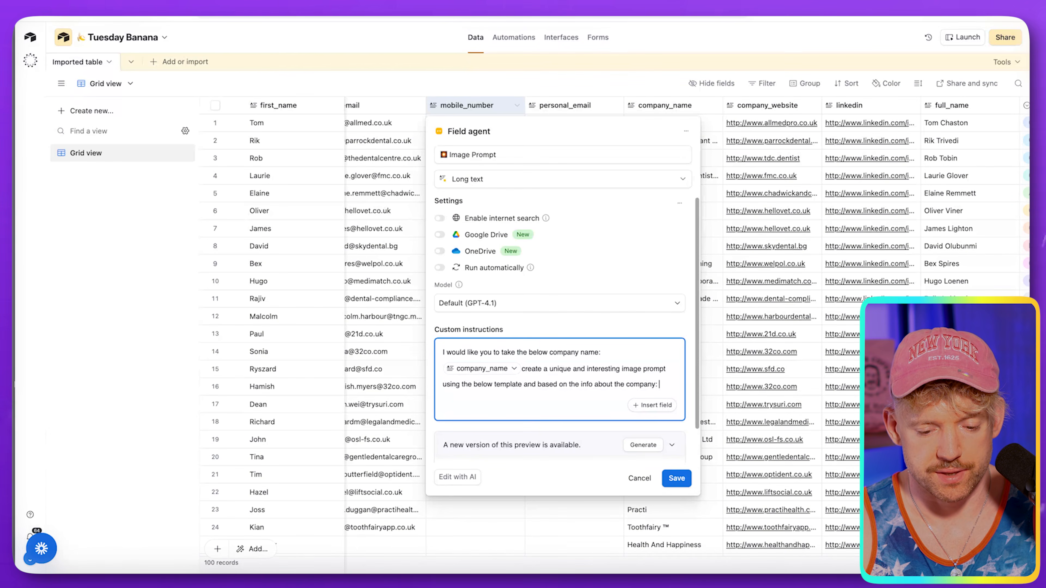
click(653, 405)
scroll(716, 434, down, 3)
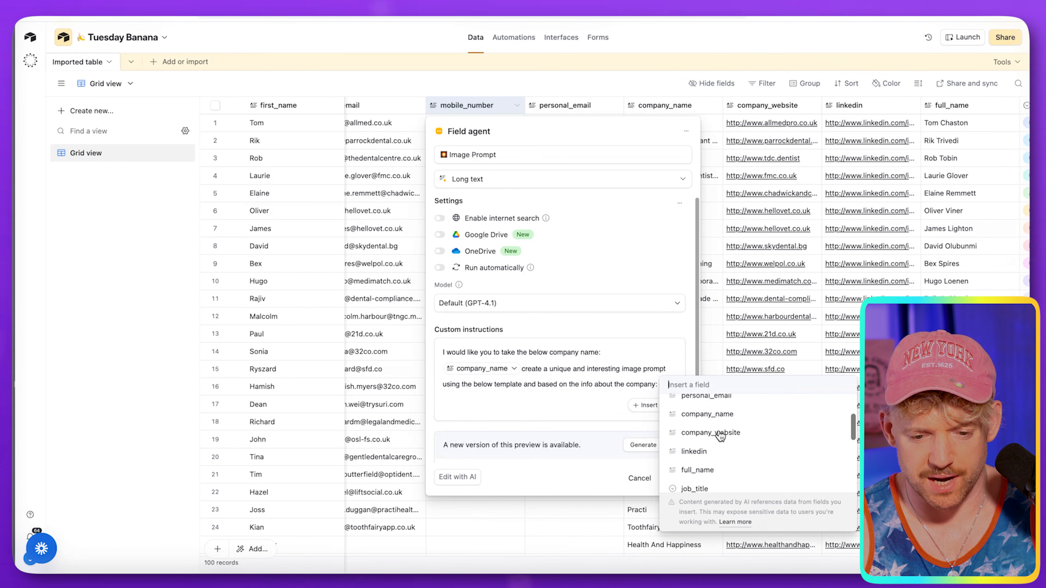
scroll(720, 435, down, 5)
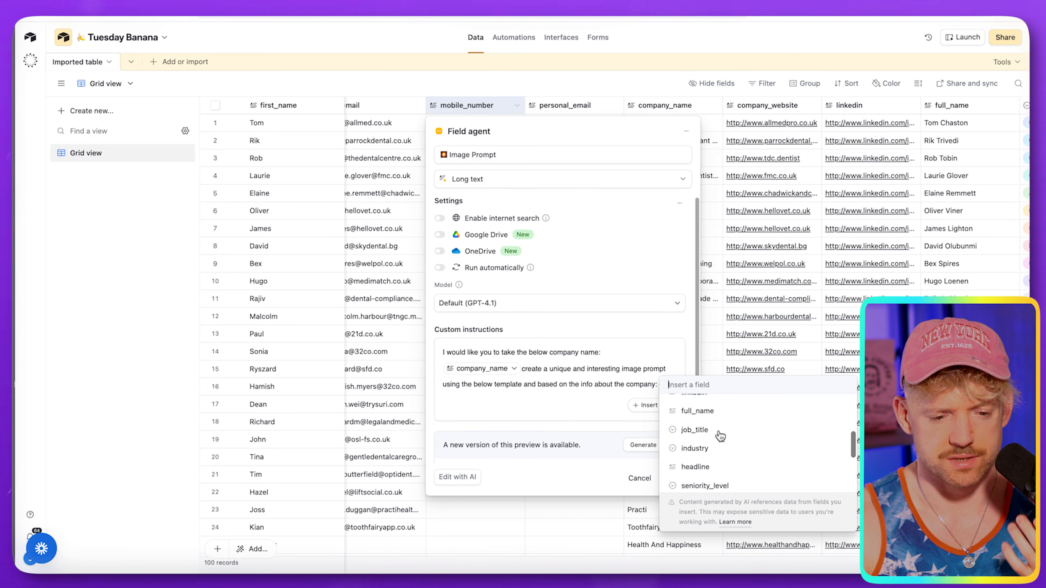
scroll(719, 436, down, 2)
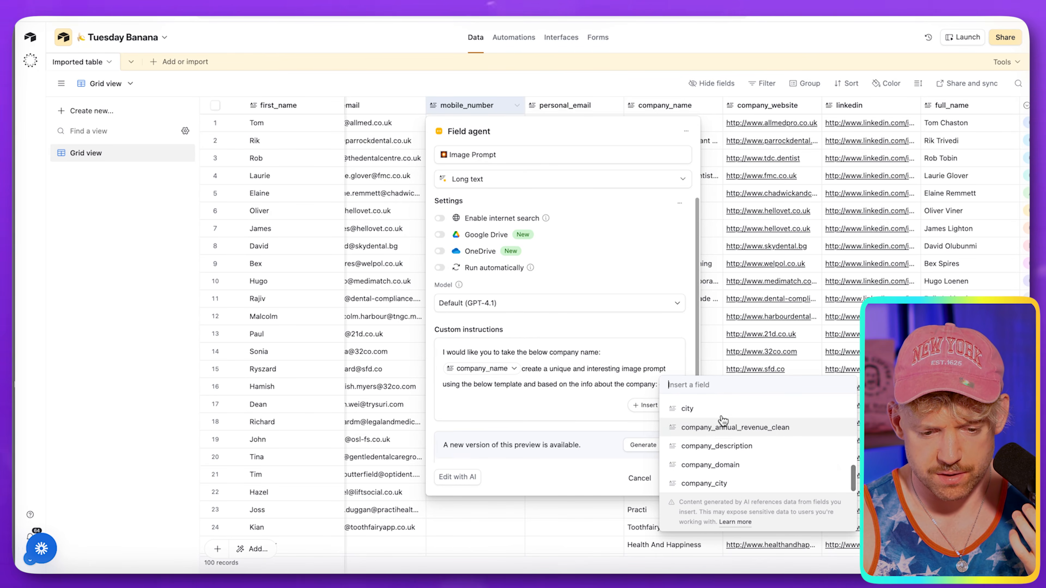
click(790, 317)
click(599, 325)
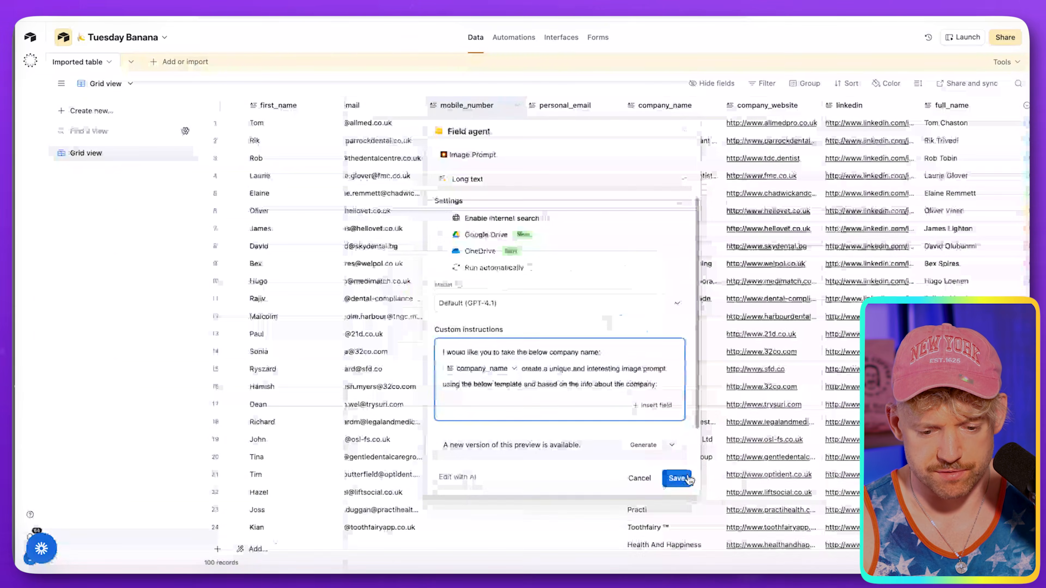
click(684, 479)
Reopen the Image Prompt field agent and insert the company_description field after an opening parenthesis at the end of its instructions.
scroll(767, 300, right, 10)
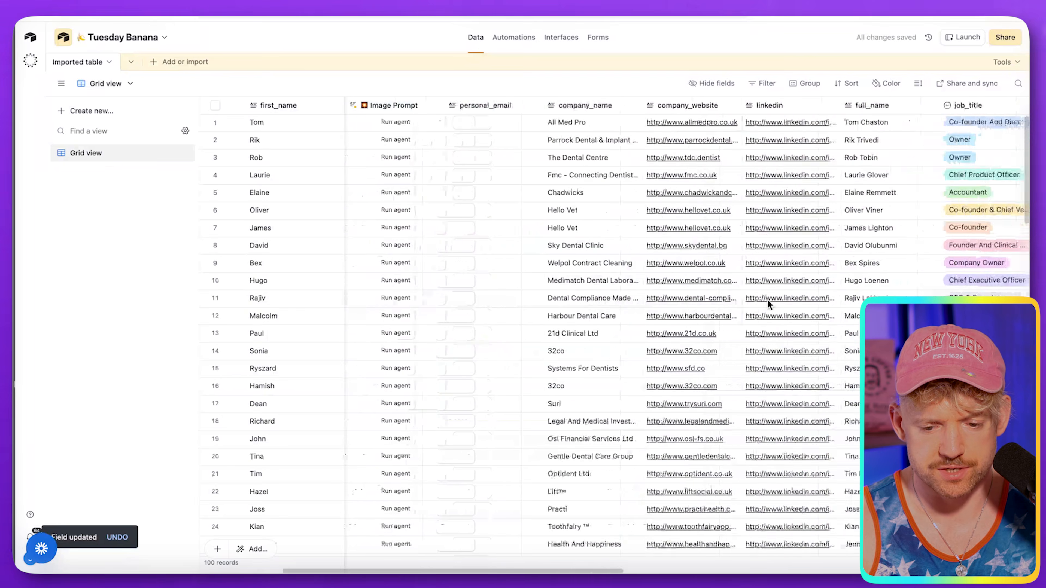
scroll(714, 185, left, 15)
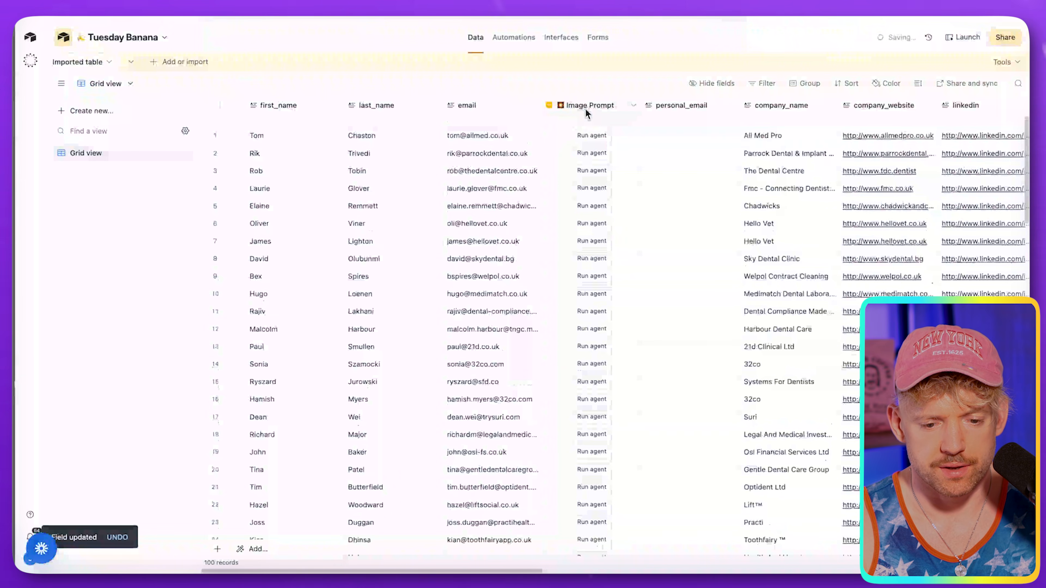
double_click(600, 113)
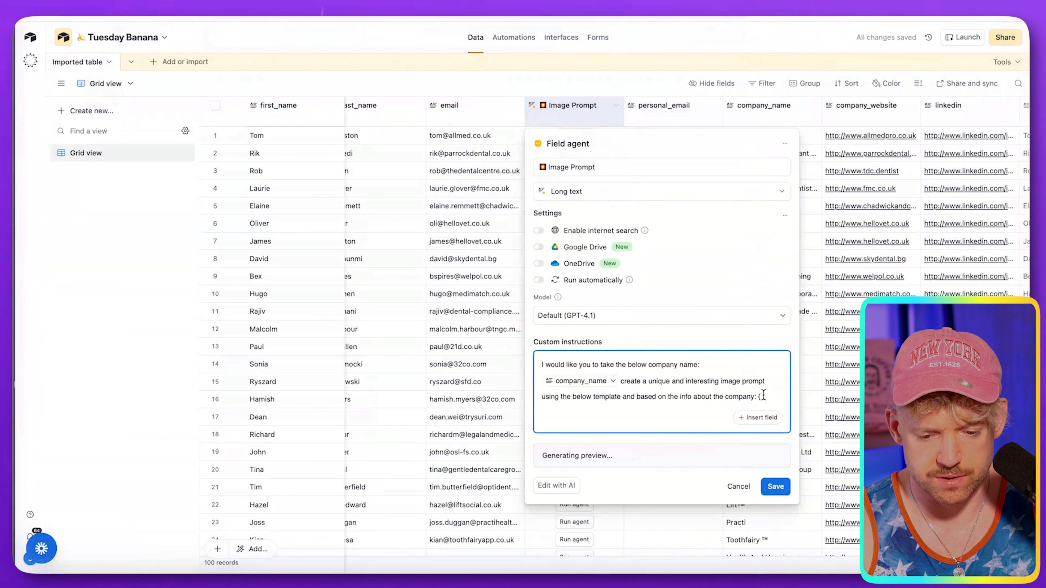
click(761, 418)
text(compan)
click(837, 492)
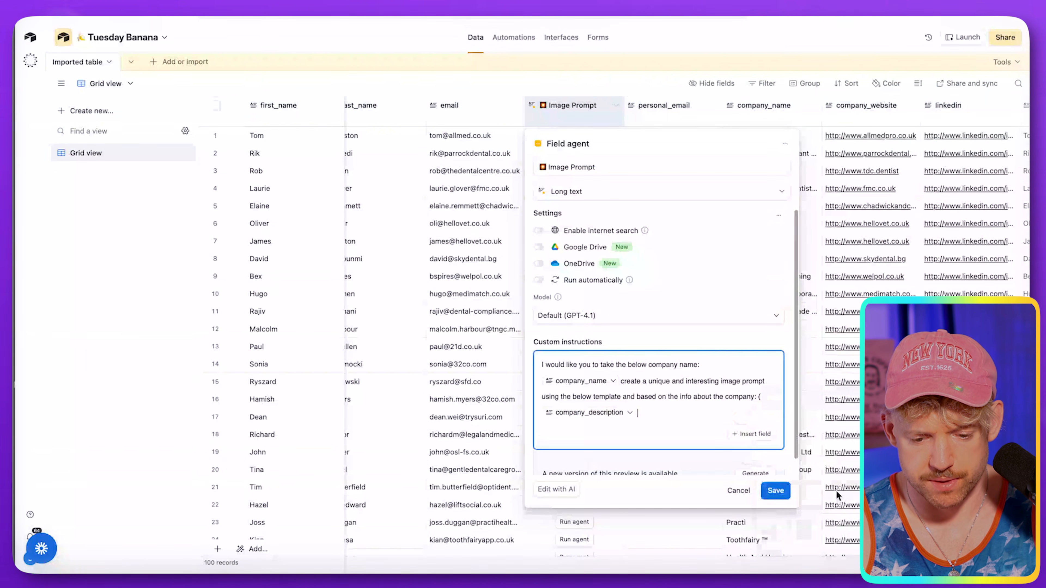
Close the parenthesis after company_description and add the line "Amend this prompt:" below it in the custom instructions.
key(Return)
key(Return)
text(aMEND)
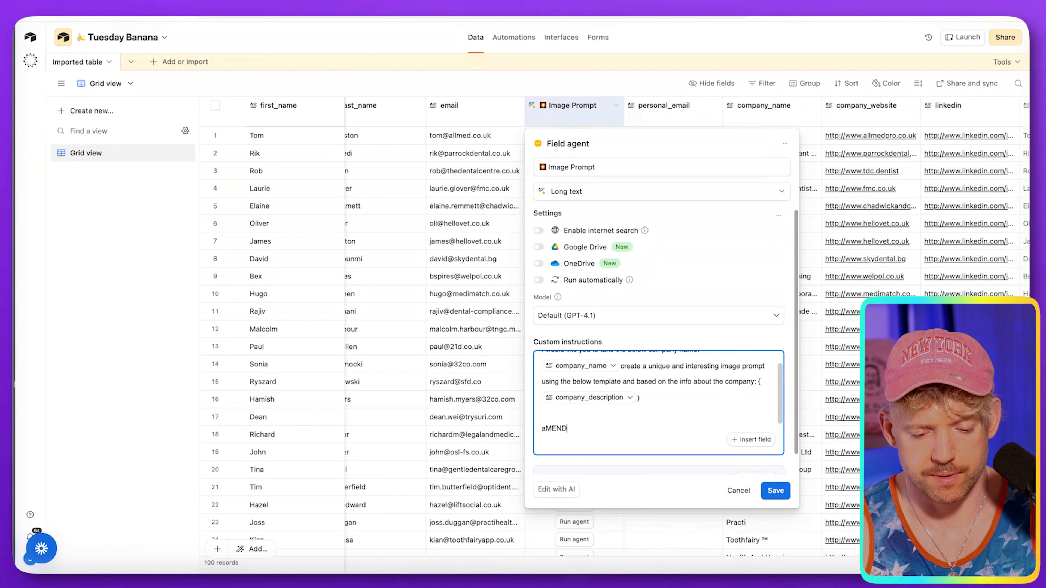
key(BackSpace)
key(BackSpace)
text(Amend this prompt:)
key(Return)
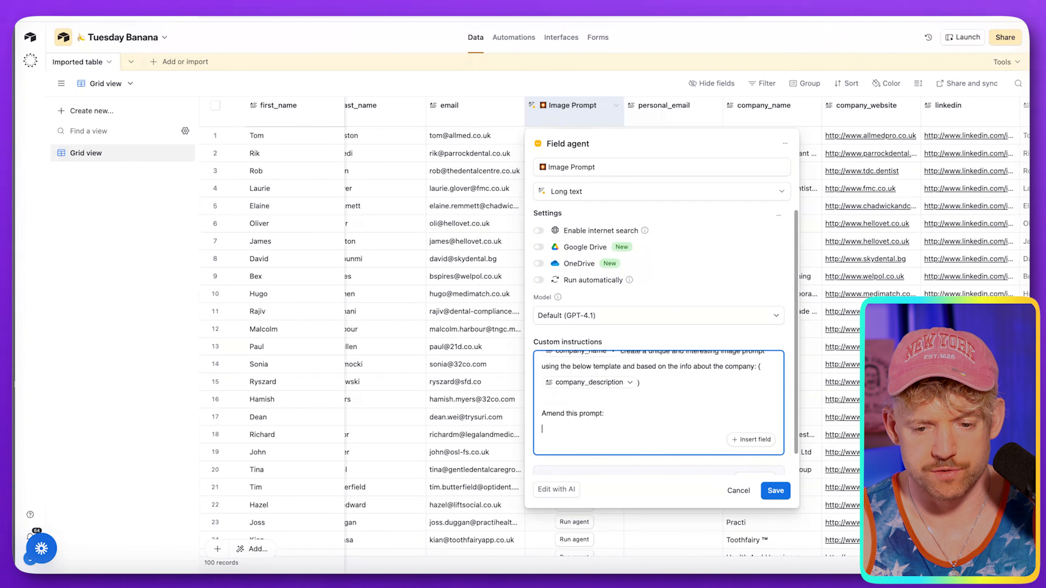
Paste the image prompt template, starting "A girl standing in a modern kitchen", below the "Amend this prompt:" line.
key(ctrl+Tab)
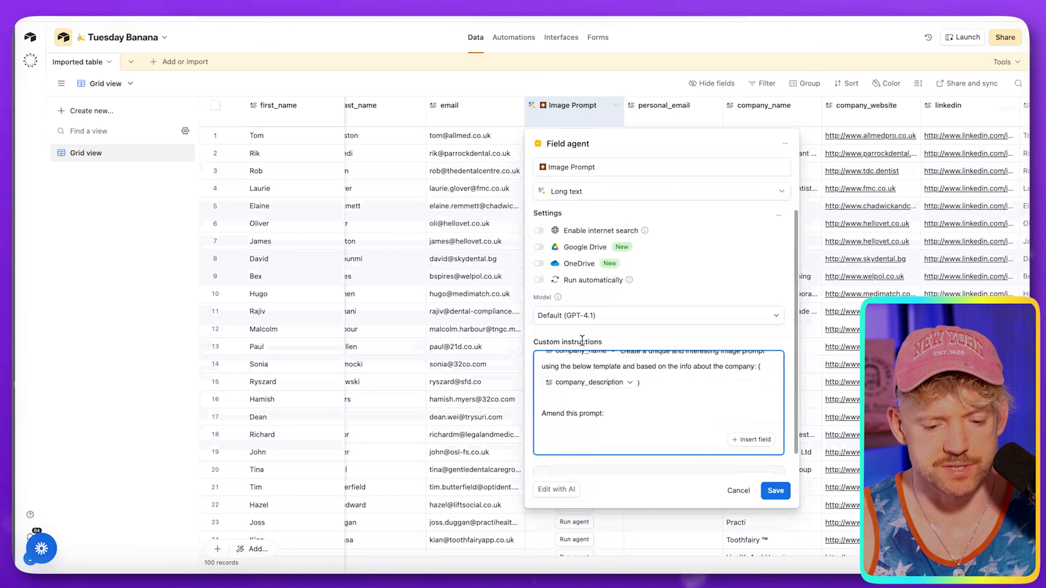
key(ctrl+v)
scroll(619, 424, up, 10)
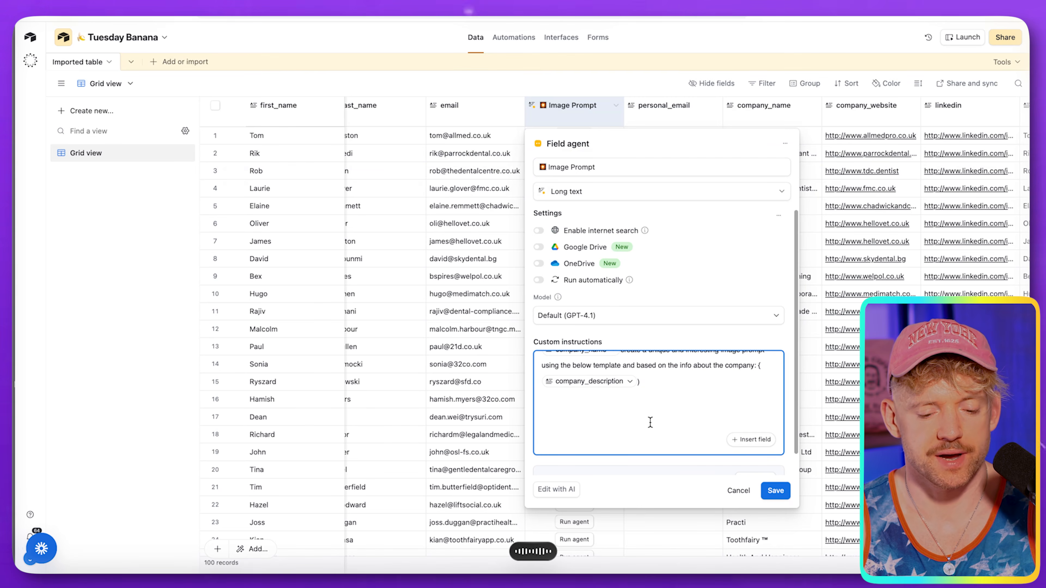
Insert a rule above "Amend this prompt:" that text must fit on the cap, include the company's logo and otherwise be unique per description, and save the field.
scroll(650, 423, down, 1)
scroll(650, 423, down, 1)
scroll(650, 422, up, 2)
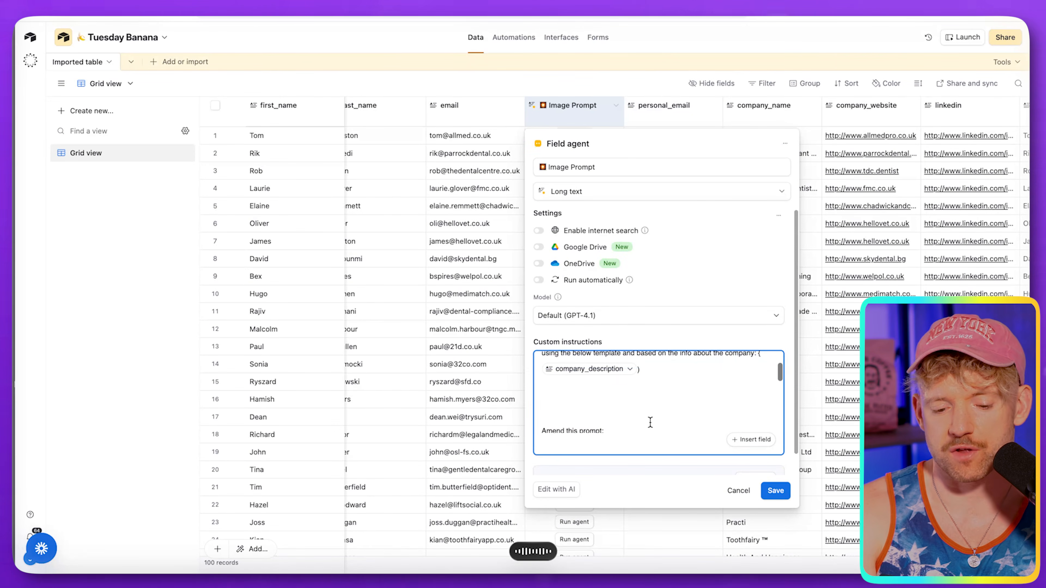
scroll(650, 423, up, 1)
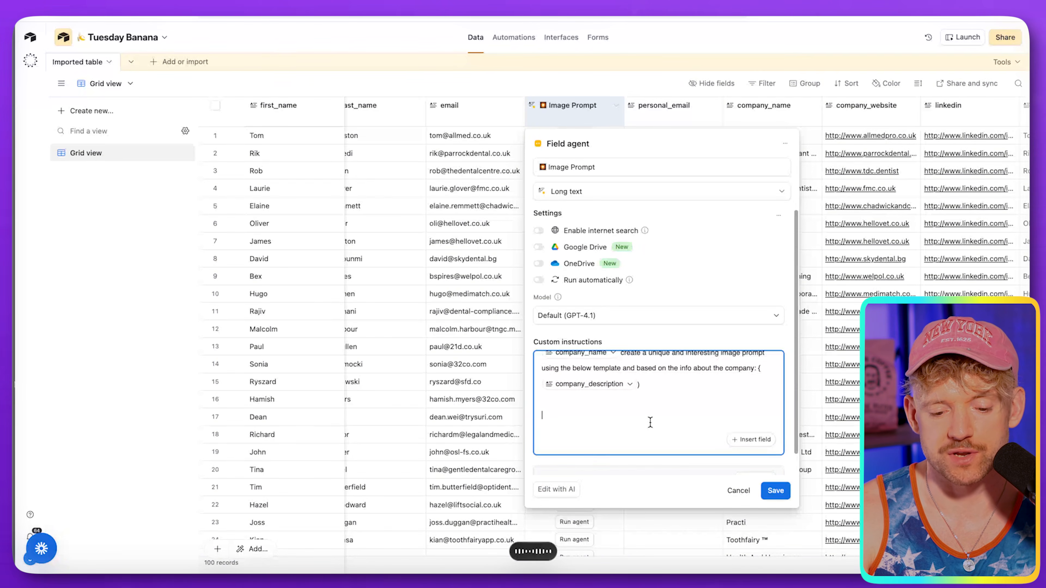
text(Whatever text that you provide in the below prompt, it must be something that would fit on the cap and must include the company's logo. But the text around that can be unique based on the description.)
scroll(650, 422, down, 1)
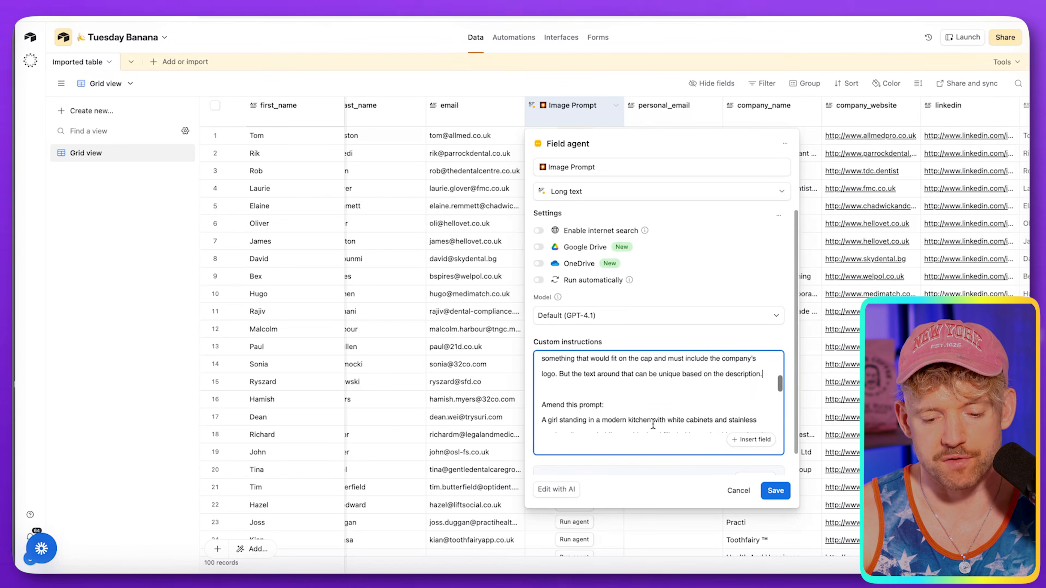
click(776, 491)
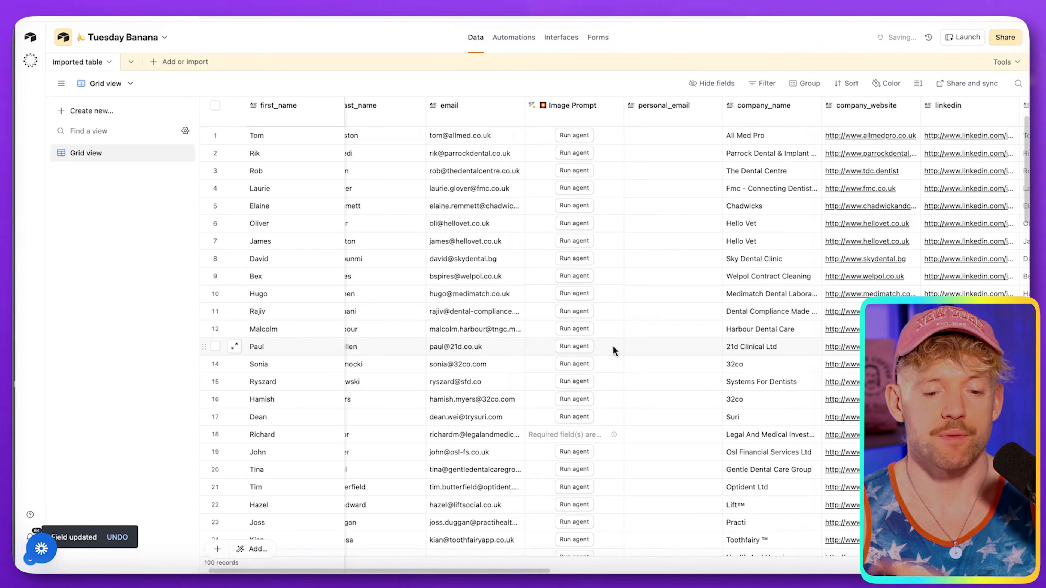
Run the Image Prompt agent for the first record and review the generated prompt's hat text.
scroll(606, 331, left, 1)
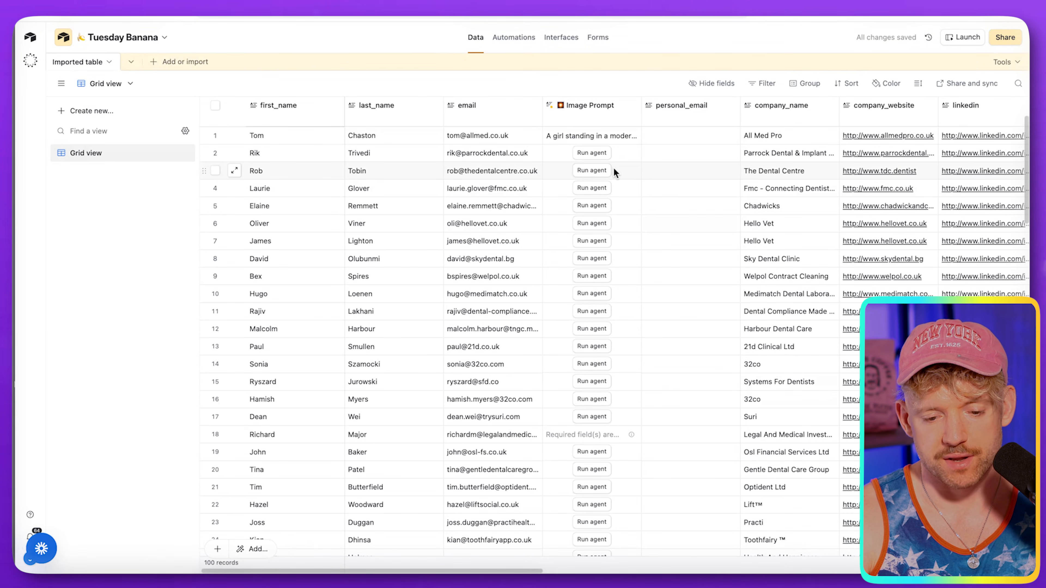
click(600, 136)
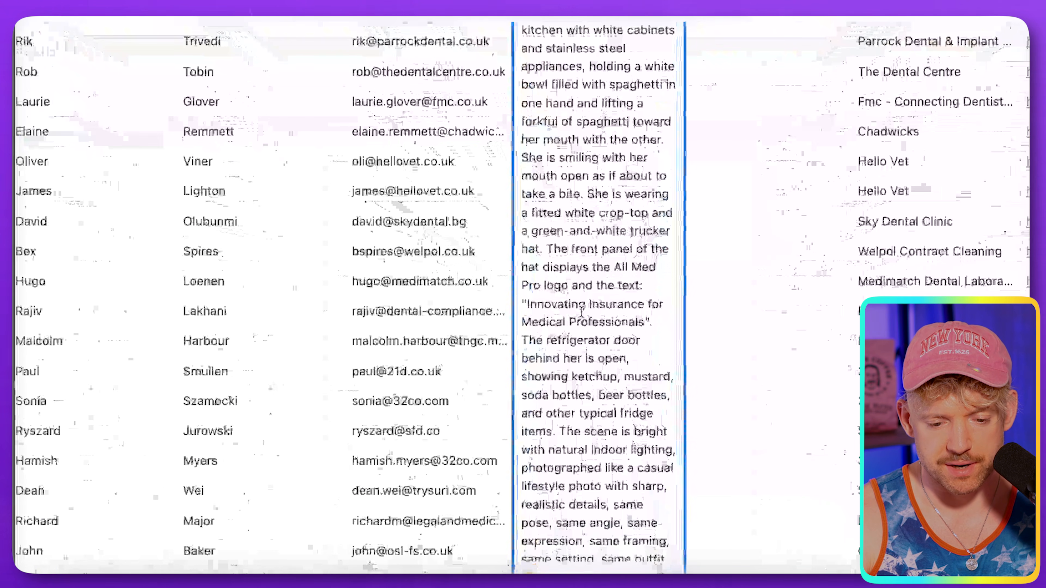
scroll(581, 313, down, 2)
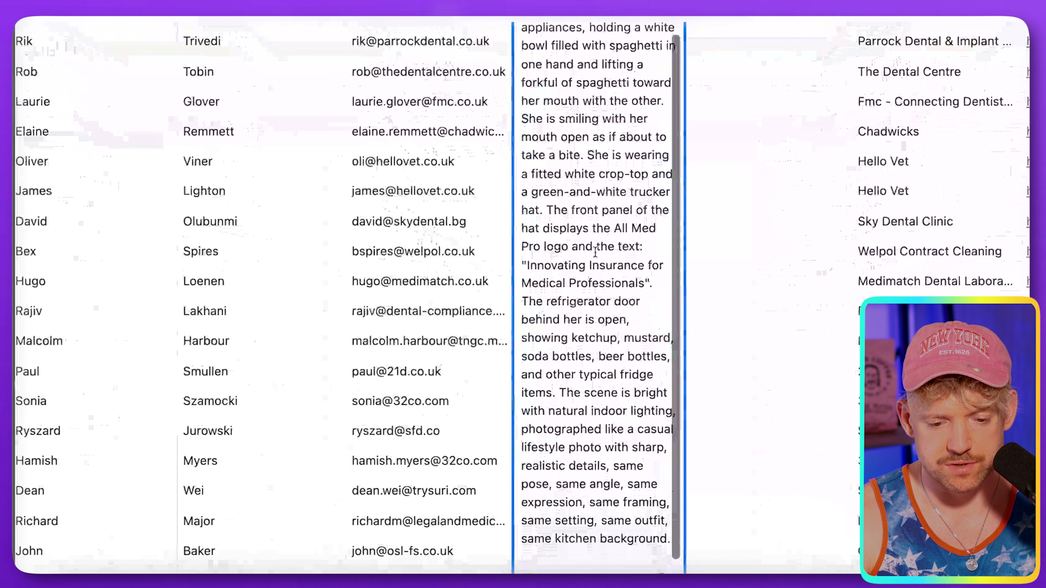
drag(550, 264, 643, 288)
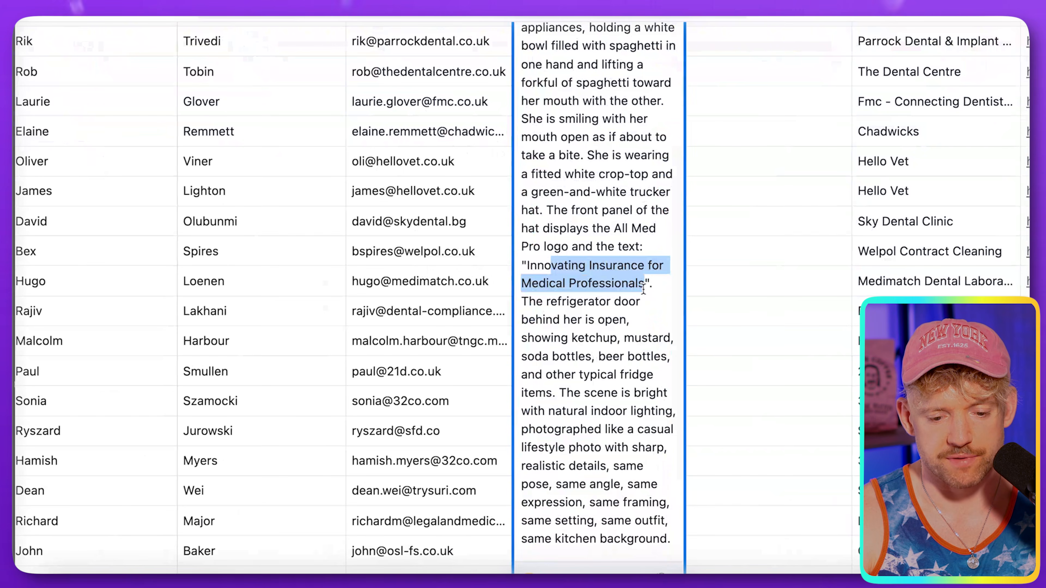
scroll(636, 361, up, 5)
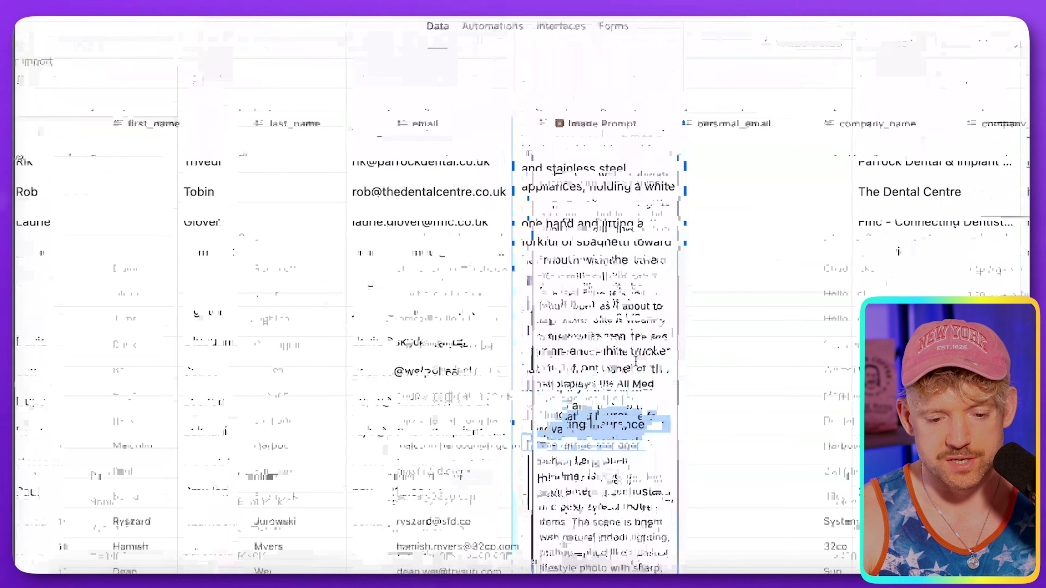
Run the Image Prompt agent for the second record and review its generated prompt.
click(749, 201)
click(604, 192)
scroll(641, 199, down, 2)
scroll(641, 200, down, 1)
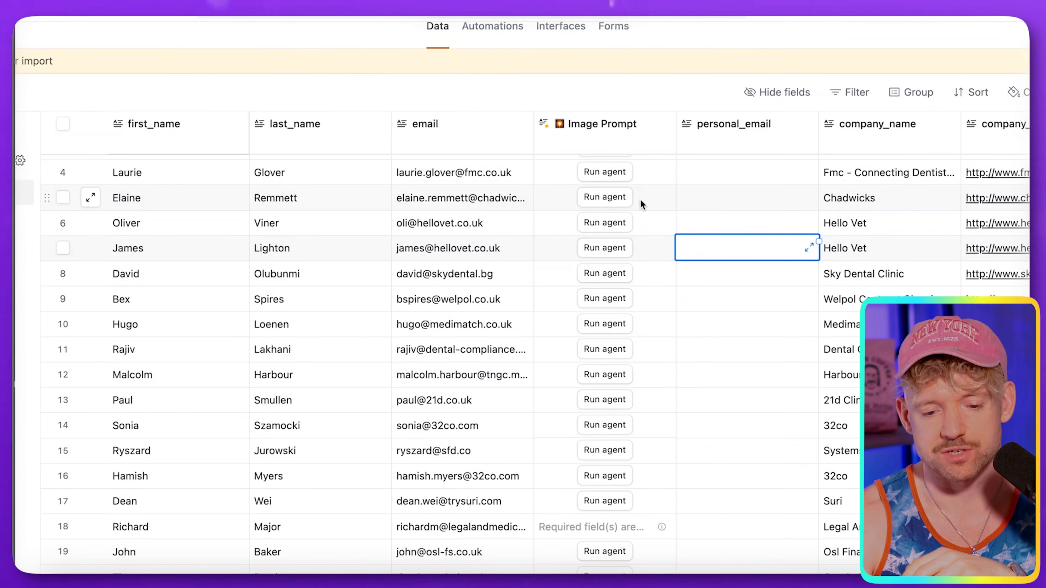
scroll(628, 221, up, 3)
click(609, 193)
scroll(613, 309, down, 1)
click(736, 303)
scroll(736, 303, right, 1)
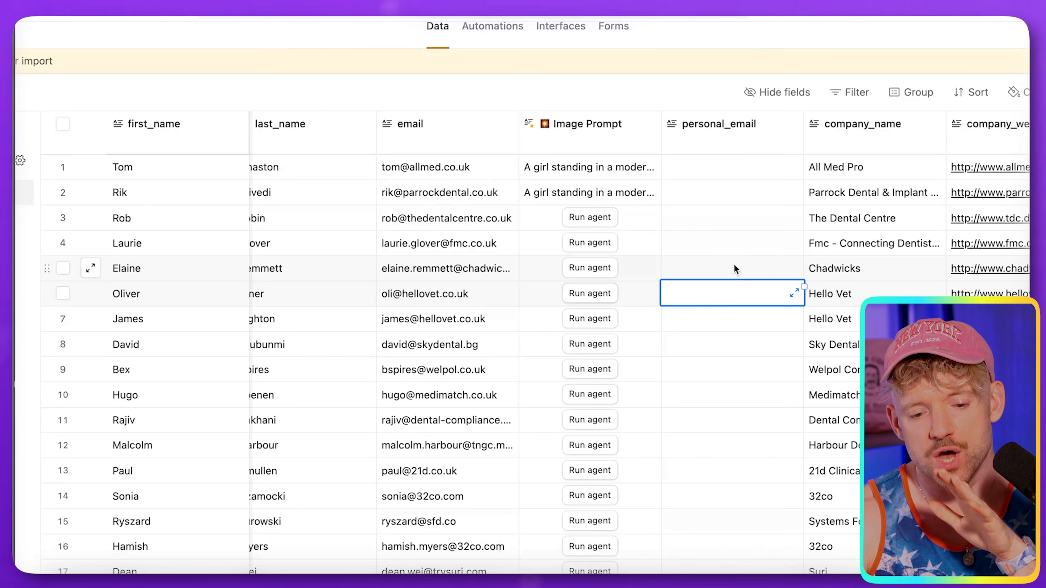
Delete every record except the first one from the imported table.
scroll(734, 265, down, 5)
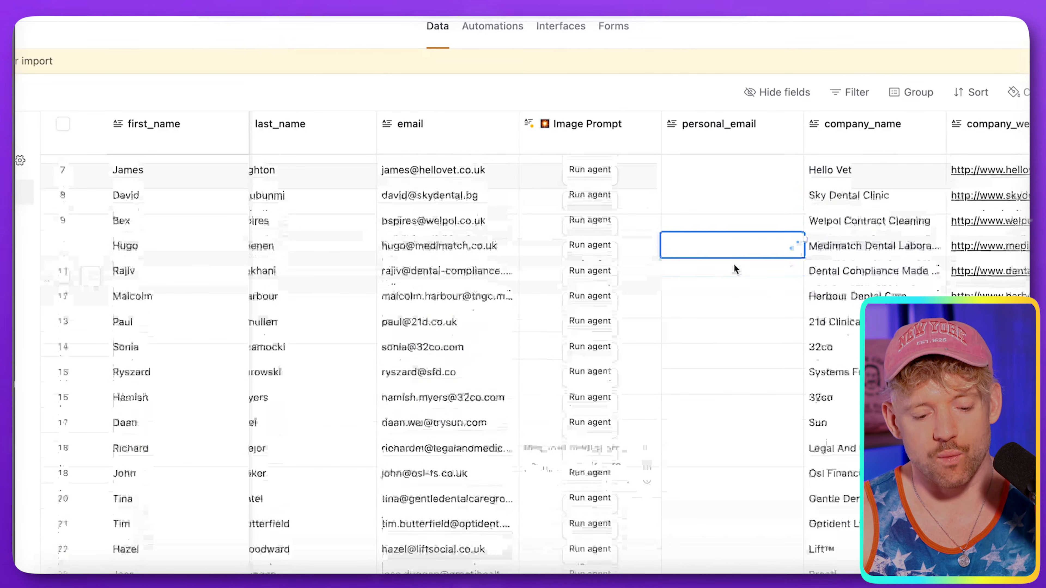
key(super+minus)
key(super+minus)
key(super+minus)
key(super+minus)
key(super+minus)
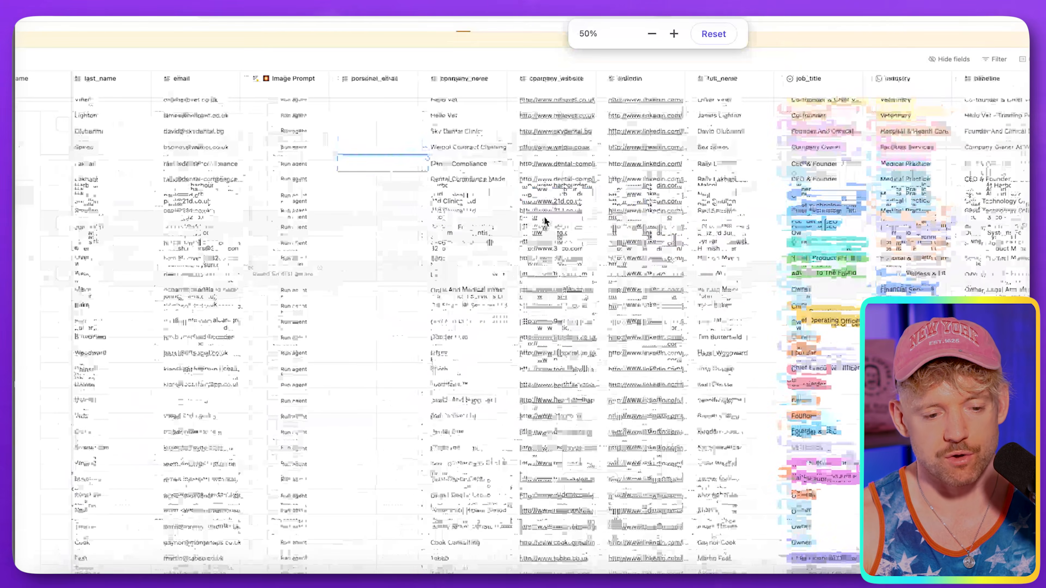
scroll(210, 155, down, 1)
scroll(215, 55, down, 3)
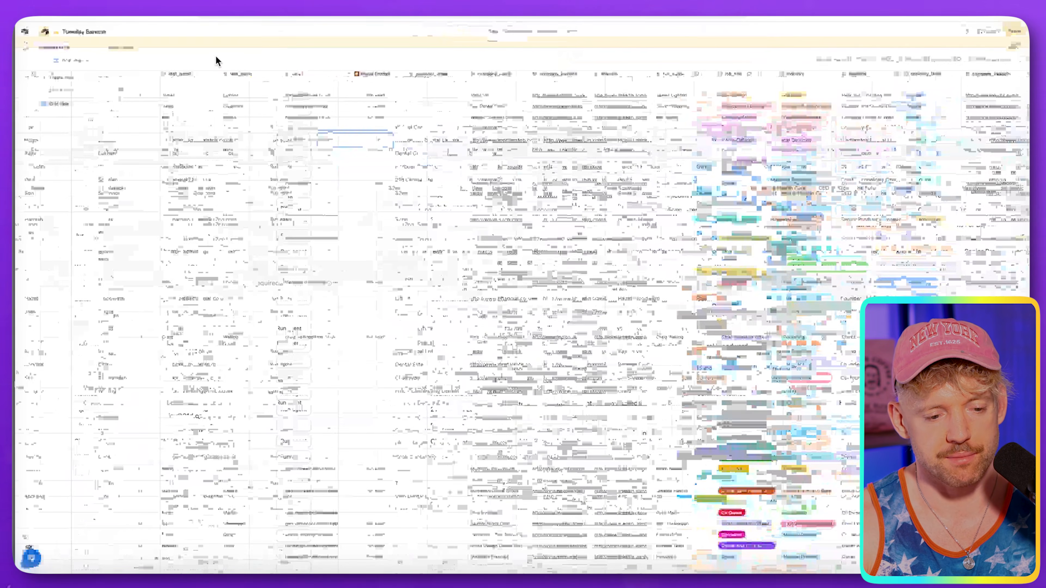
scroll(216, 55, left, 3)
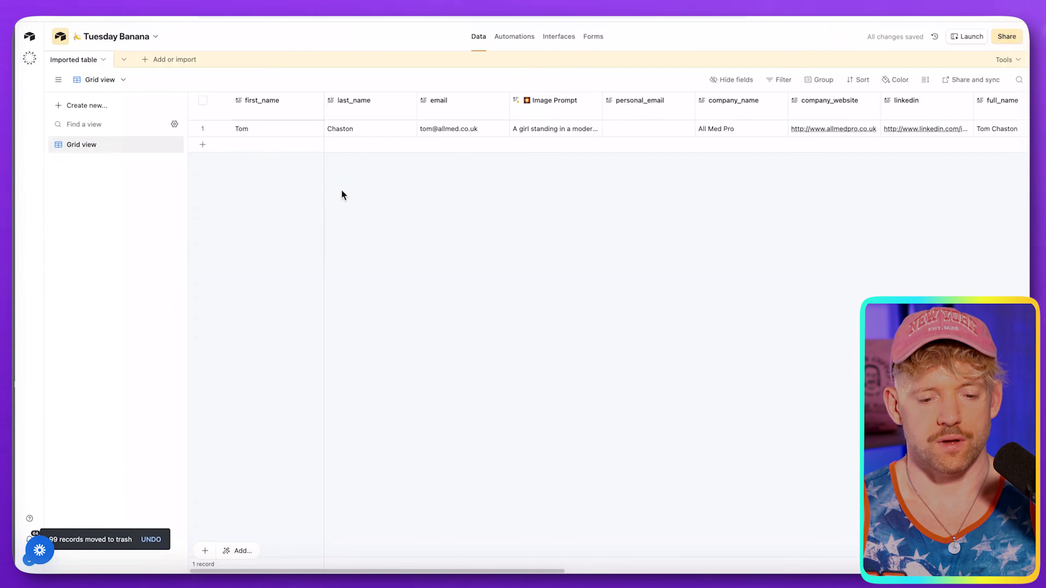
Switch to n8n and unpin the data on the trigger, Your Prompt, Nano Banana [CREATE] and Nano Banana [DOWNLOAD]1 nodes of the Text to Image flow.
scroll(374, 193, right, 2)
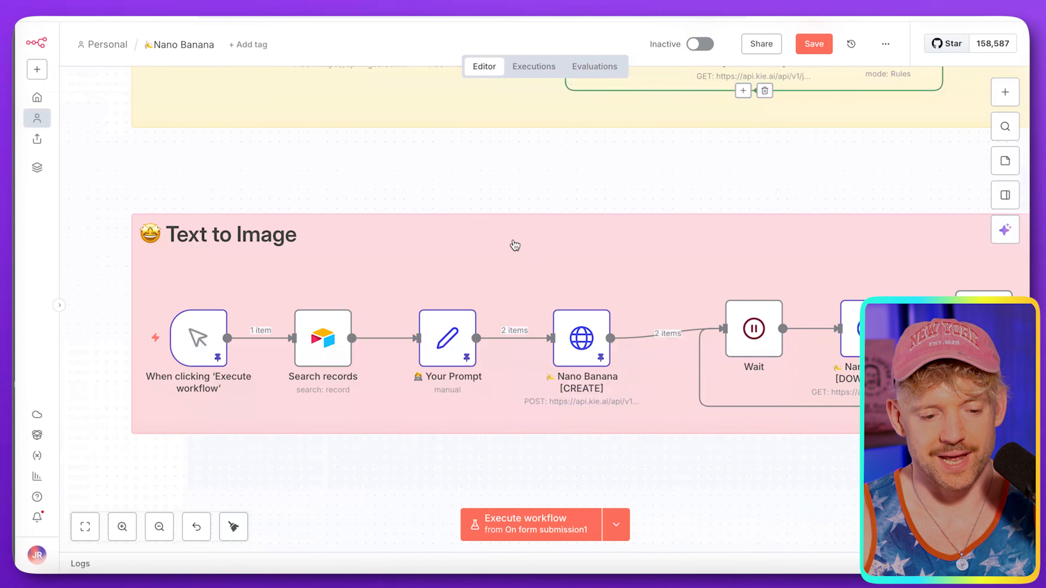
scroll(498, 275, up, 3)
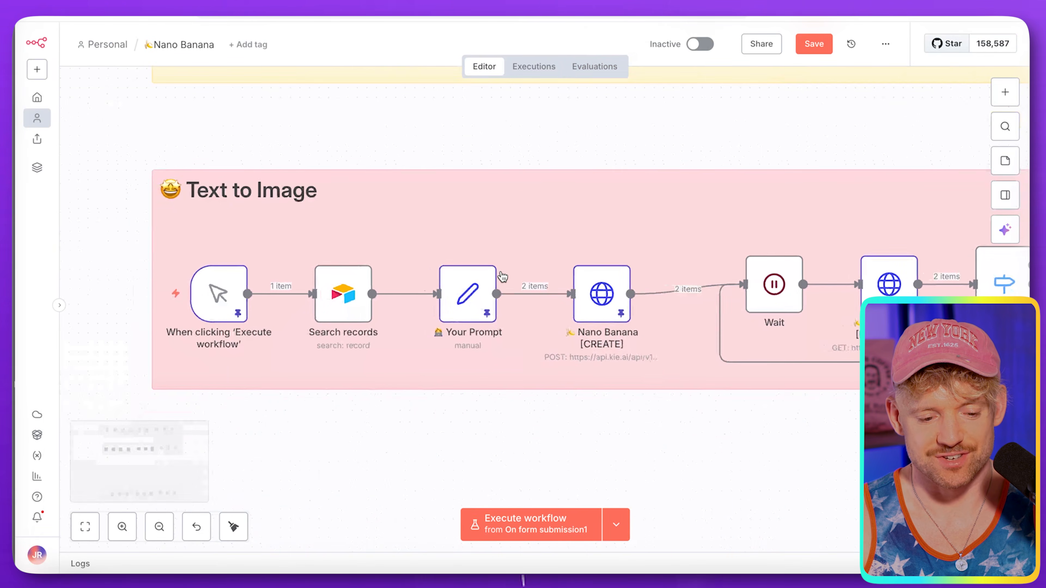
click(245, 221)
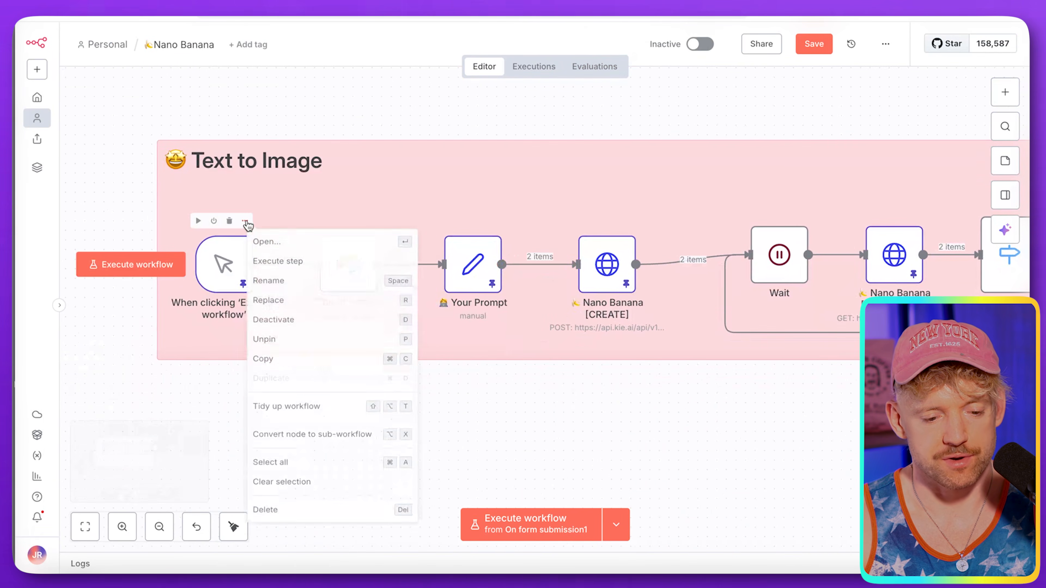
click(285, 345)
scroll(376, 358, right, 1)
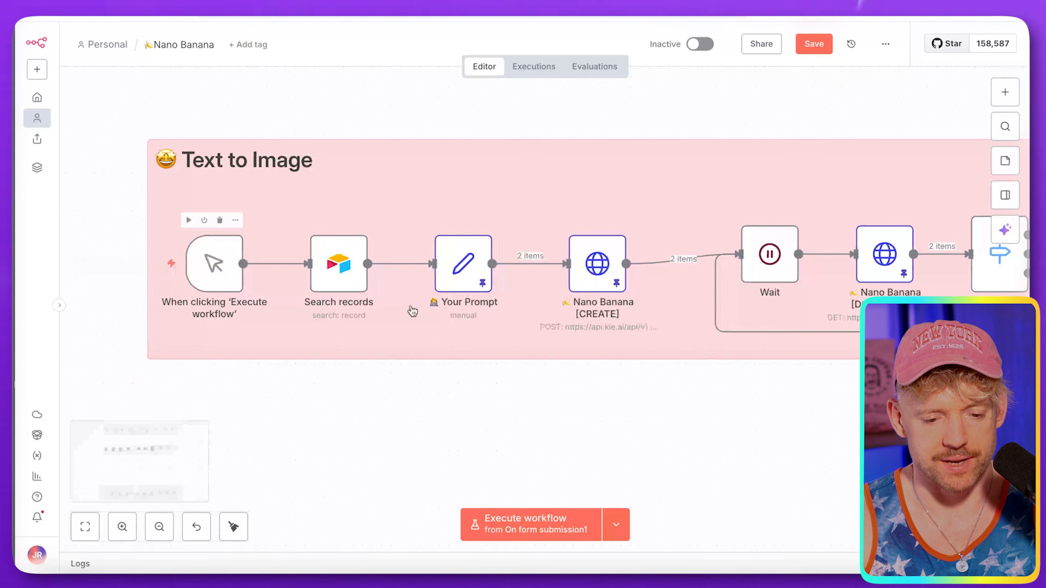
click(484, 221)
click(520, 342)
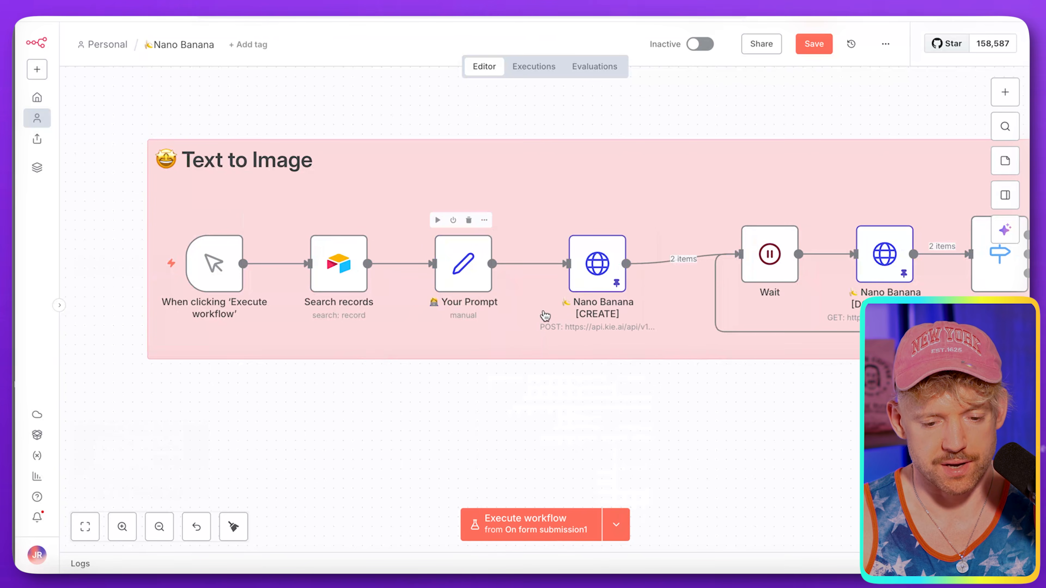
click(618, 221)
click(648, 343)
scroll(650, 343, right, 4)
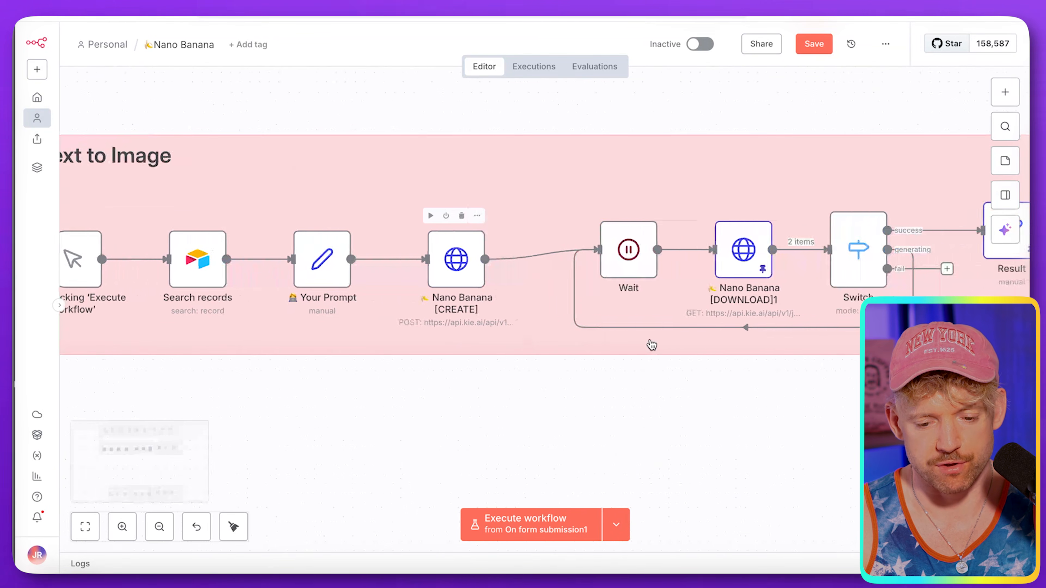
scroll(749, 226, left, 5)
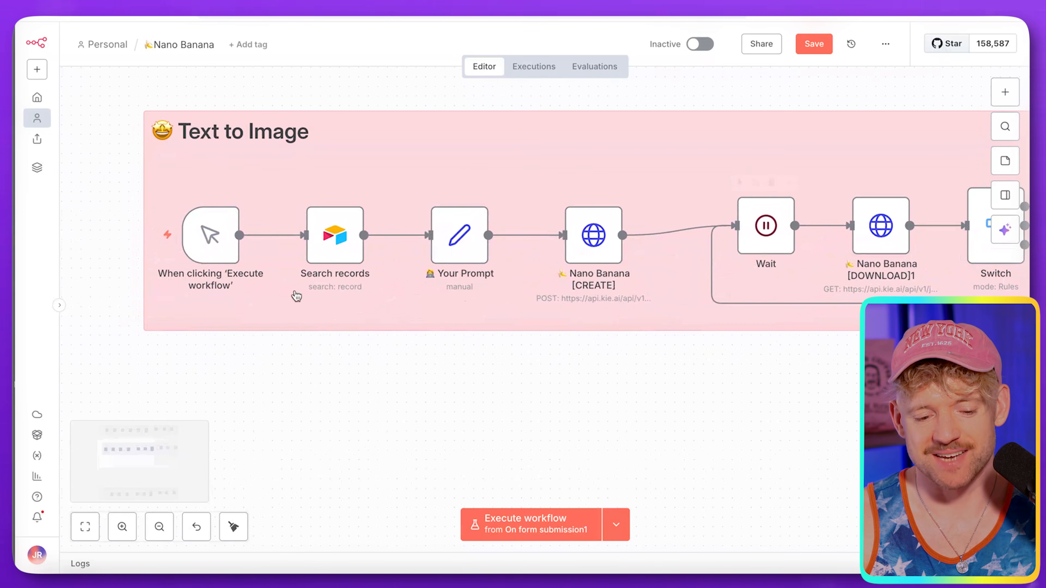
Set the Search records node to use the Tuesday Banana base and its Imported table.
double_click(334, 239)
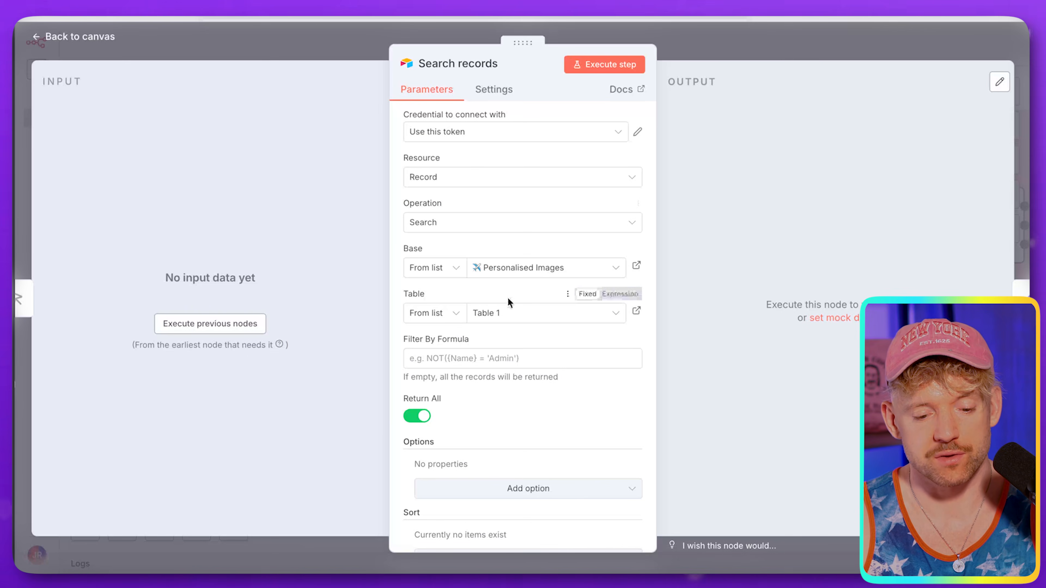
click(532, 271)
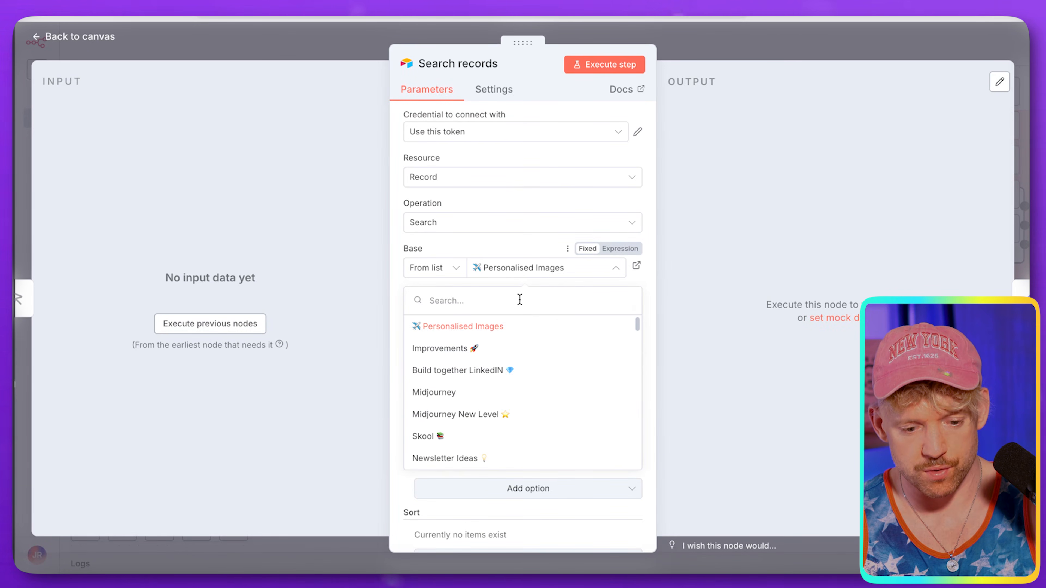
text(banana)
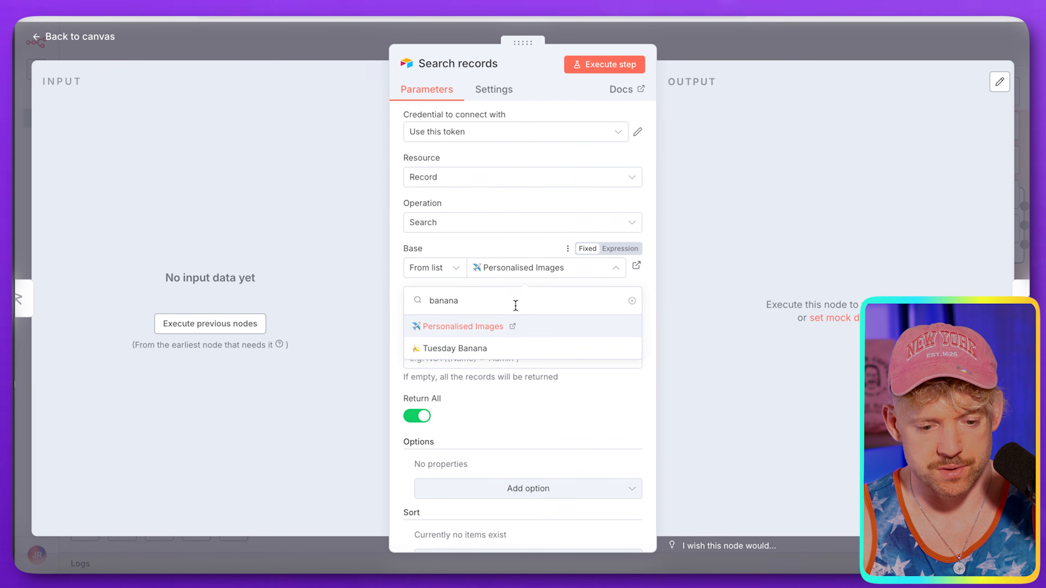
click(497, 346)
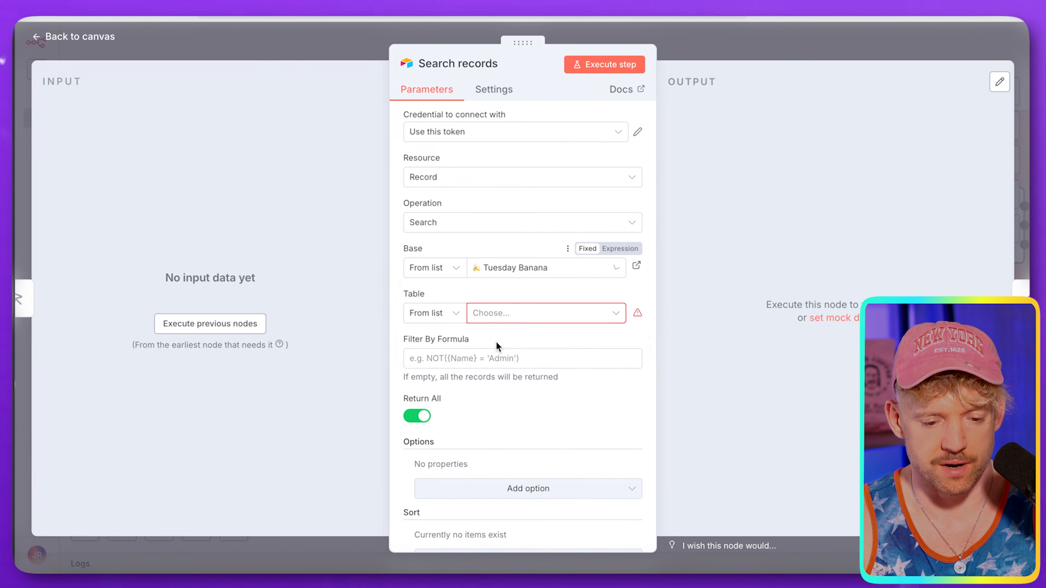
click(509, 318)
click(490, 375)
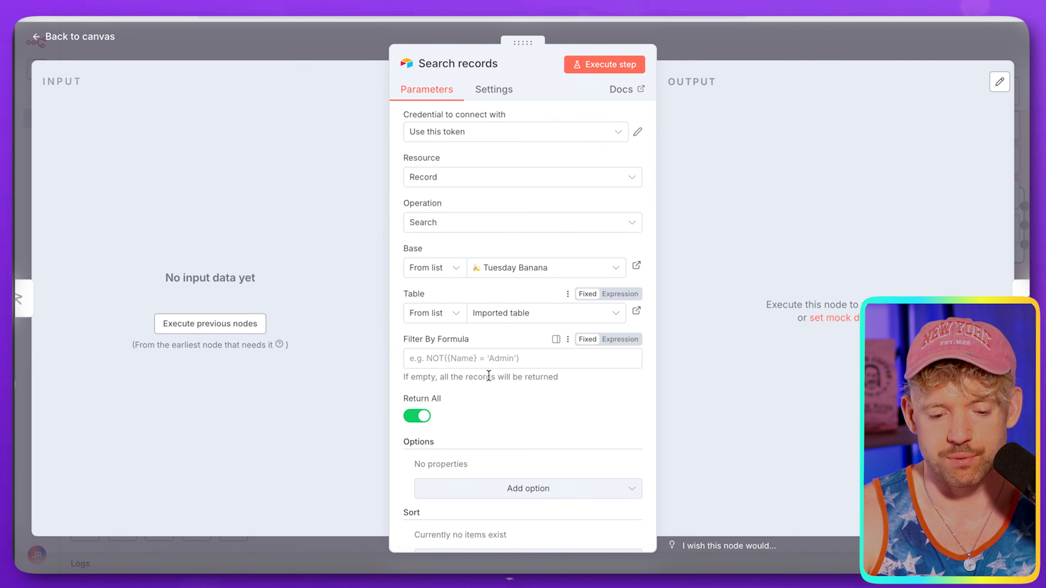
Execute the Search records step, check the Image Prompt value in its output, and return to the canvas.
click(615, 61)
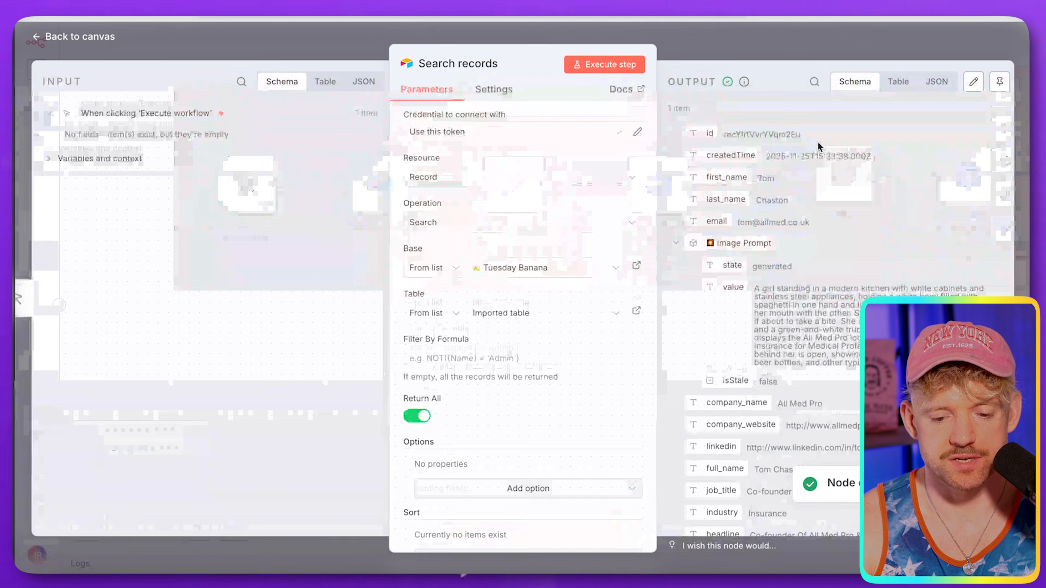
scroll(818, 147, down, 1)
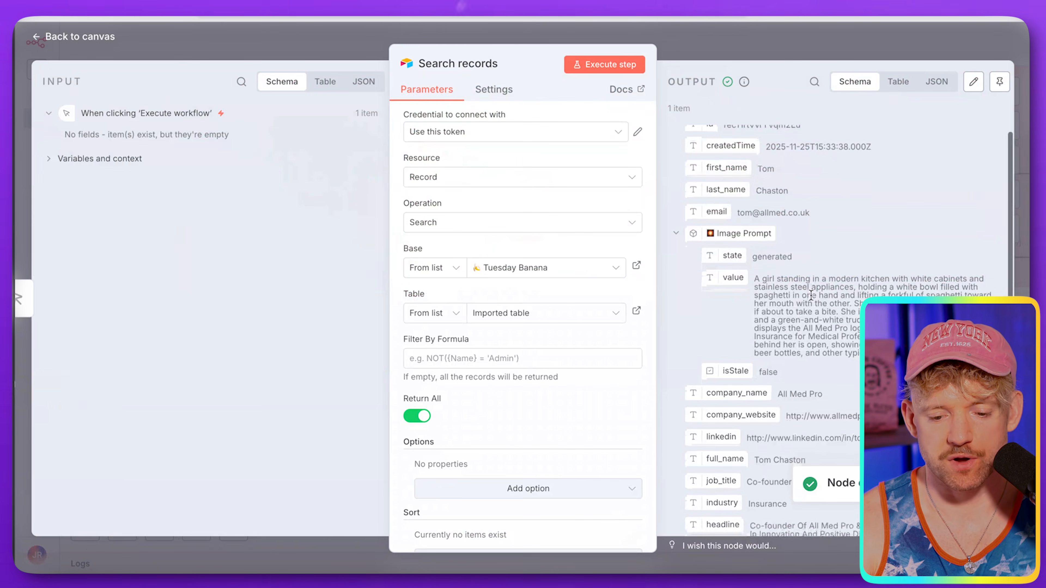
triple_click(797, 291)
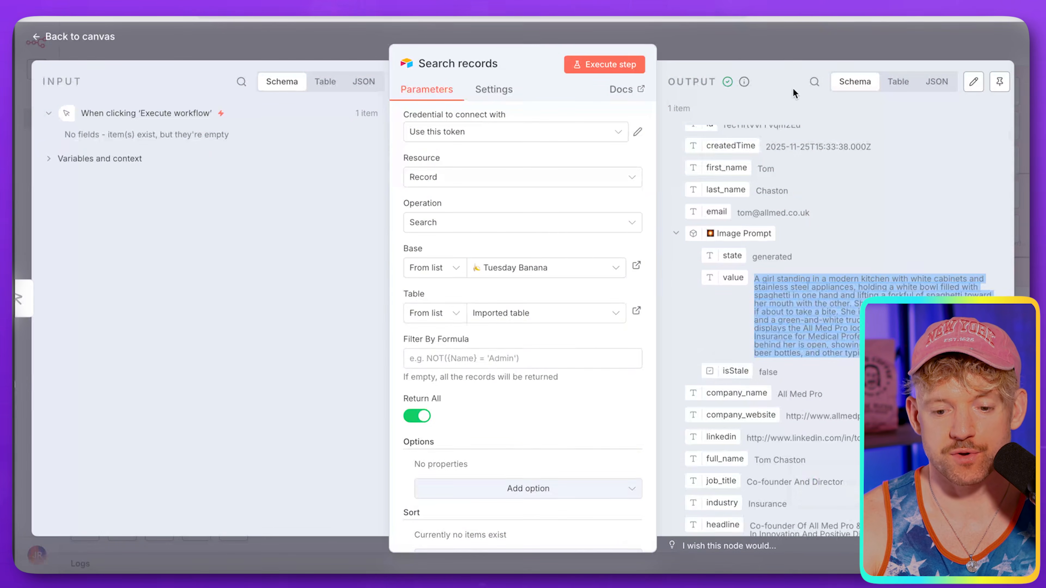
click(787, 48)
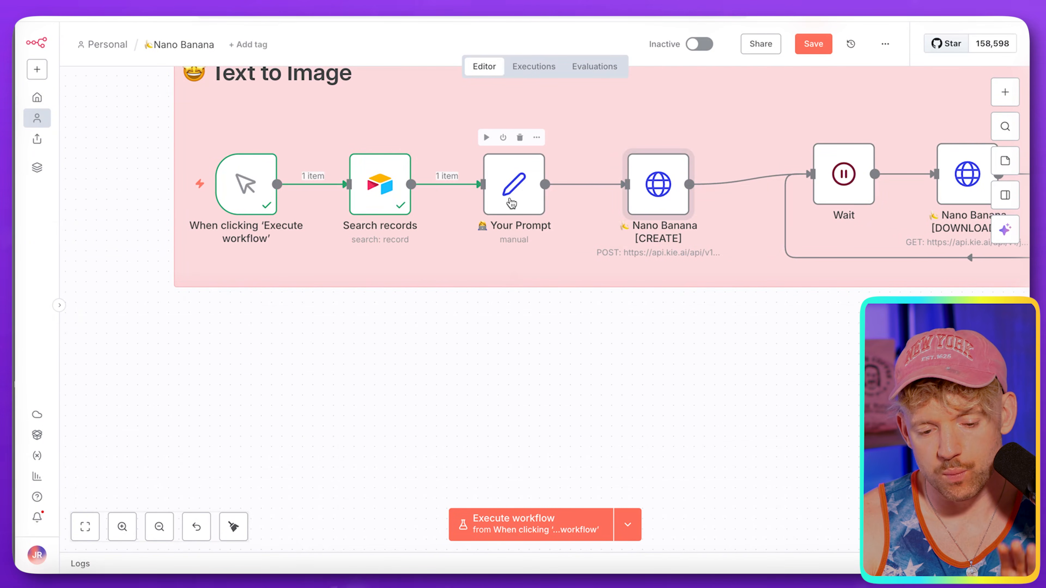
Replace the prompt value in the Your Prompt node with the Image Prompt value from the Search records output, and return to the canvas.
double_click(511, 193)
click(483, 243)
key(ctrl+a)
key(BackSpace)
scroll(303, 229, down, 1)
drag(124, 273, 457, 239)
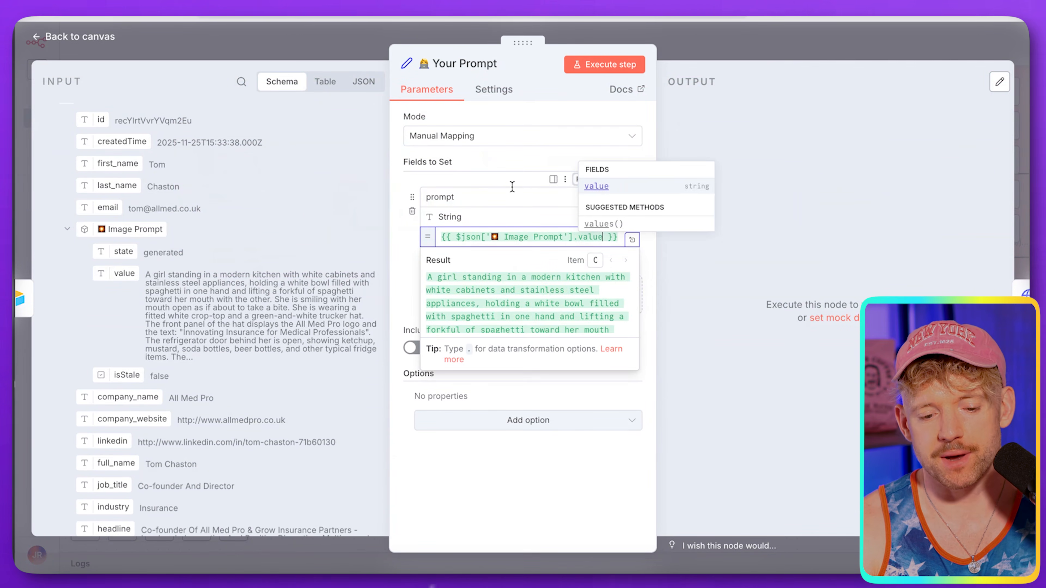
click(688, 43)
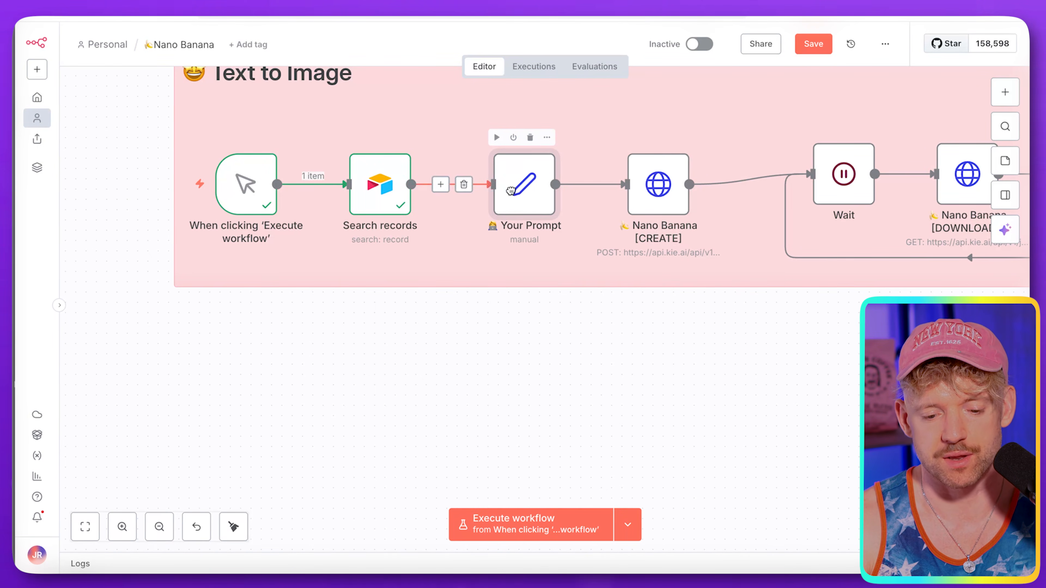
Execute the Text to Image workflow from its manual trigger and follow the run through the nodes.
scroll(627, 208, right, 4)
scroll(615, 217, right, 8)
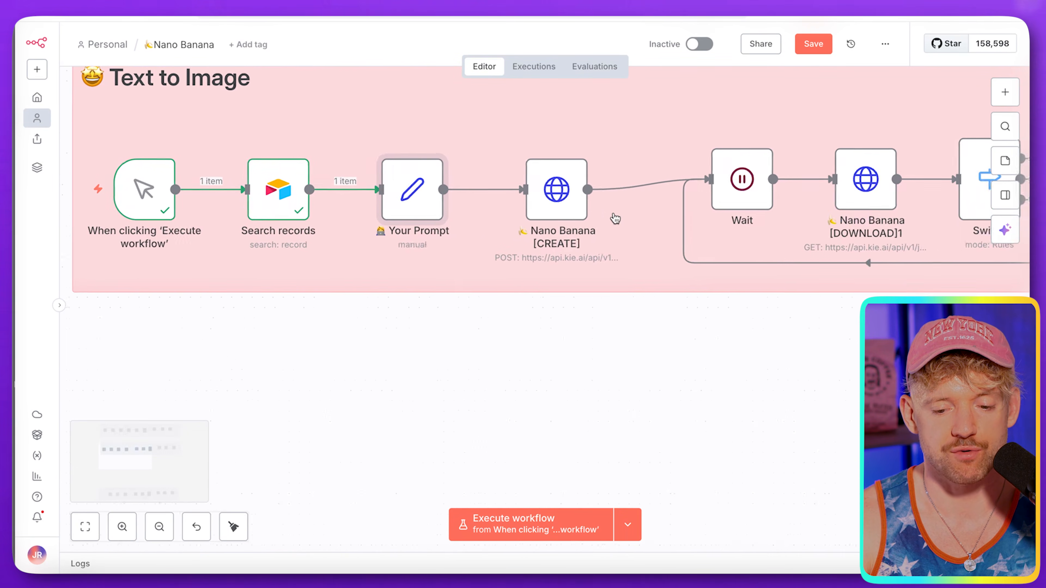
scroll(729, 266, right, 1)
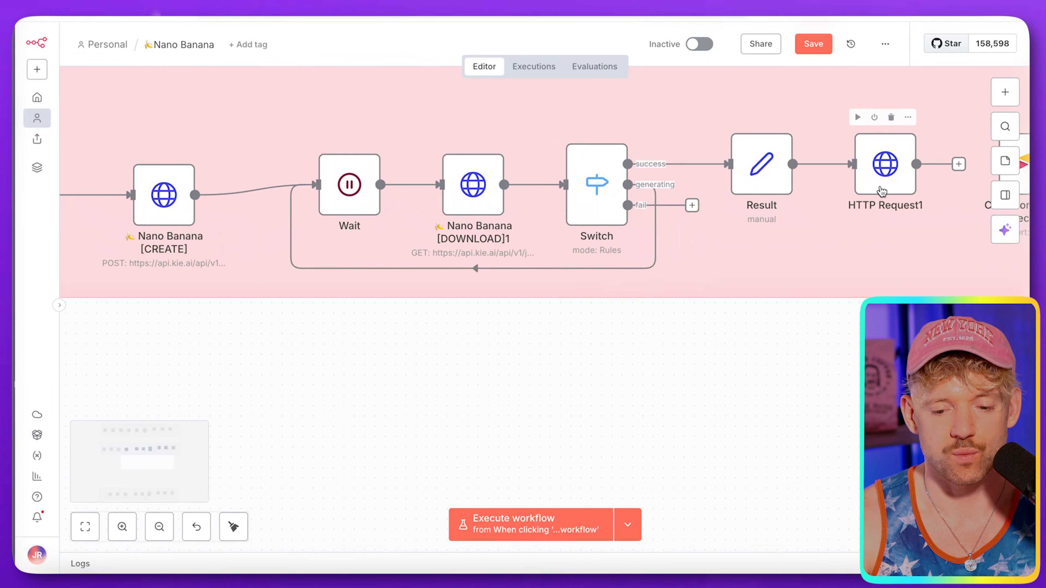
scroll(881, 192, right, 3)
scroll(848, 170, down, 1)
scroll(847, 169, down, 1)
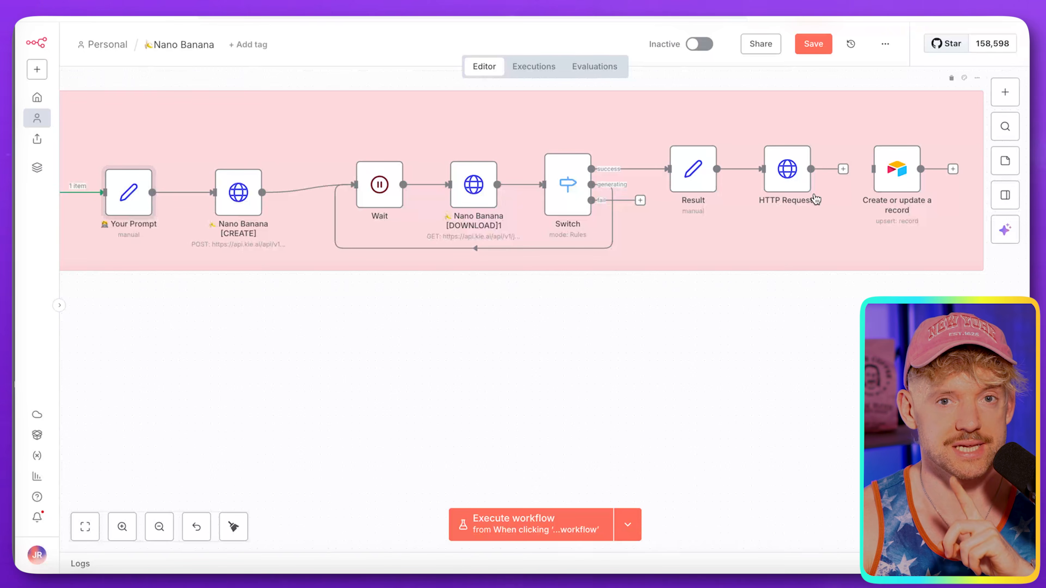
scroll(815, 199, left, 5)
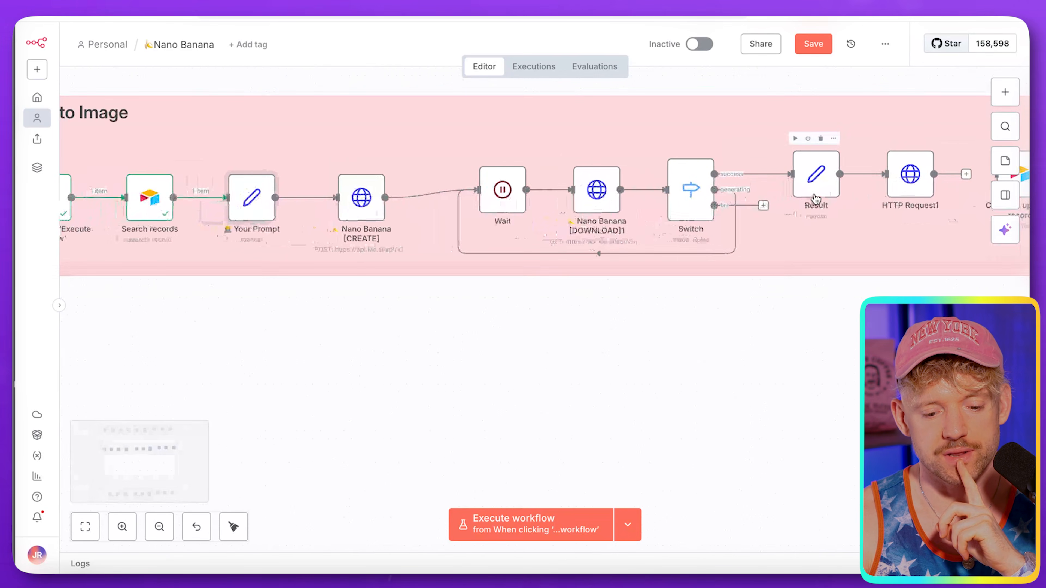
click(553, 519)
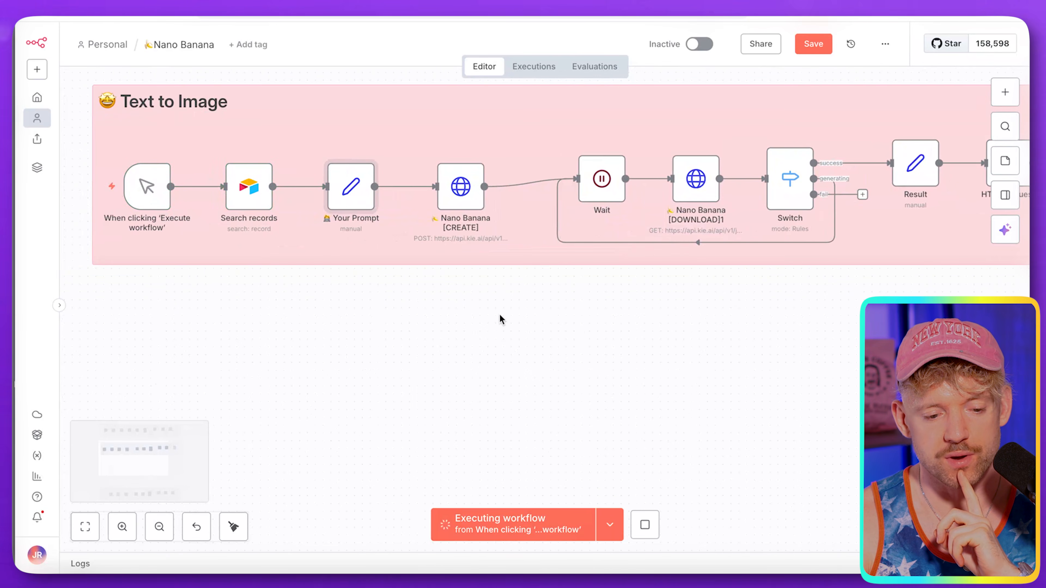
scroll(449, 393, up, 2)
scroll(449, 394, left, 3)
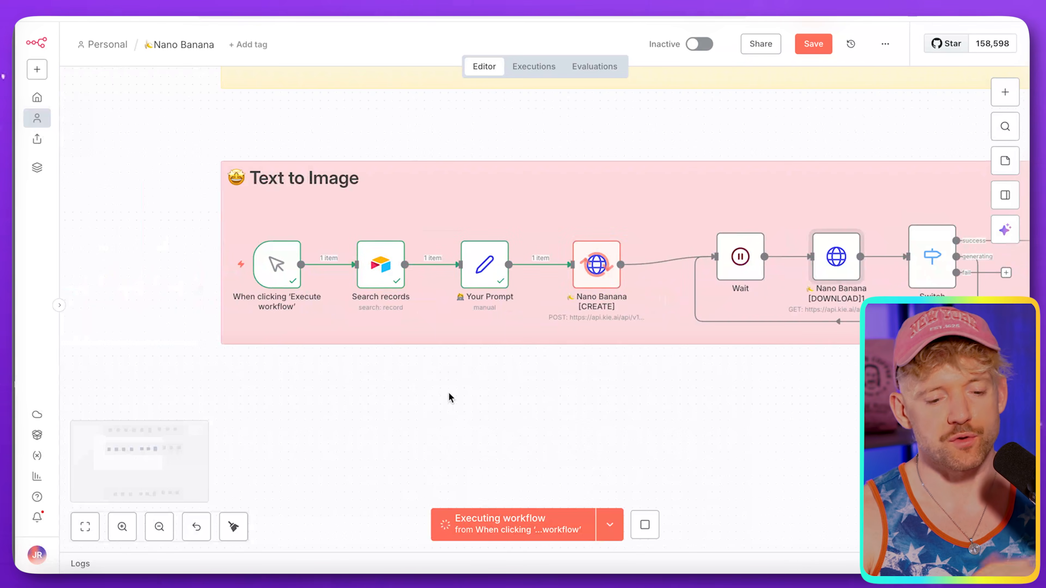
Inspect the Search records output and the Your Prompt node, and view the image file in the HTTP Request1 output.
double_click(382, 266)
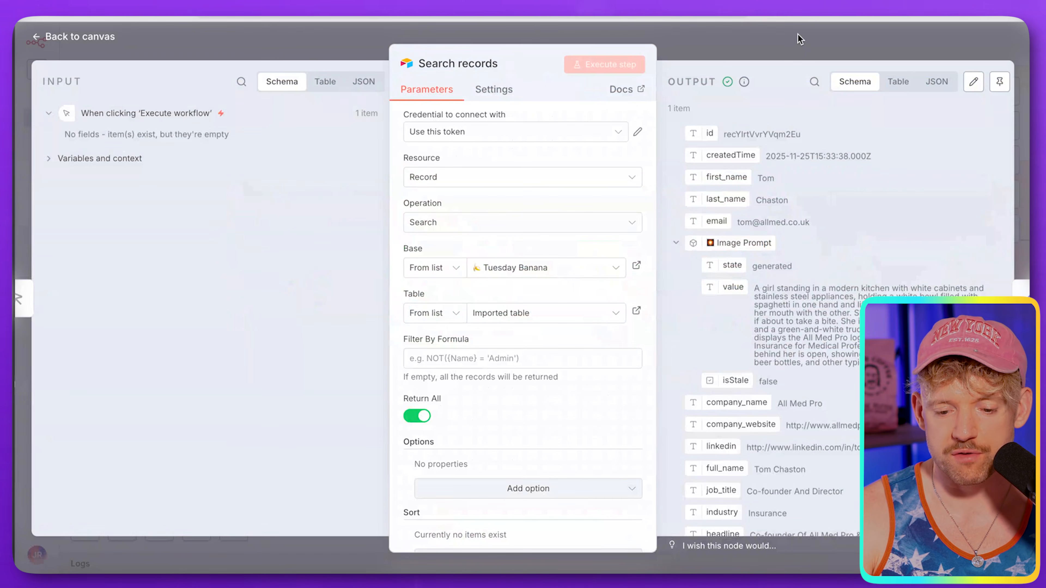
click(797, 36)
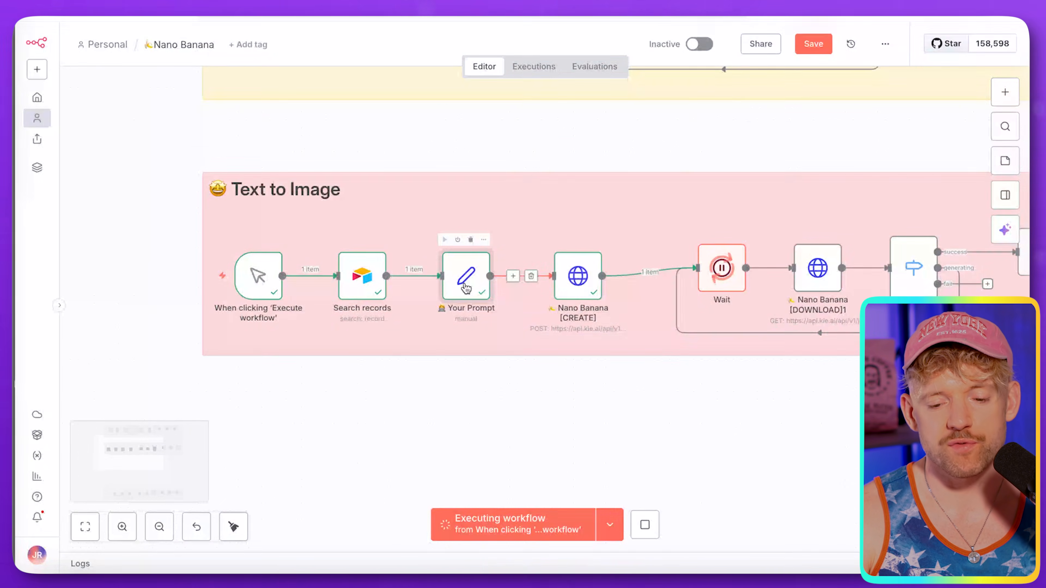
double_click(465, 272)
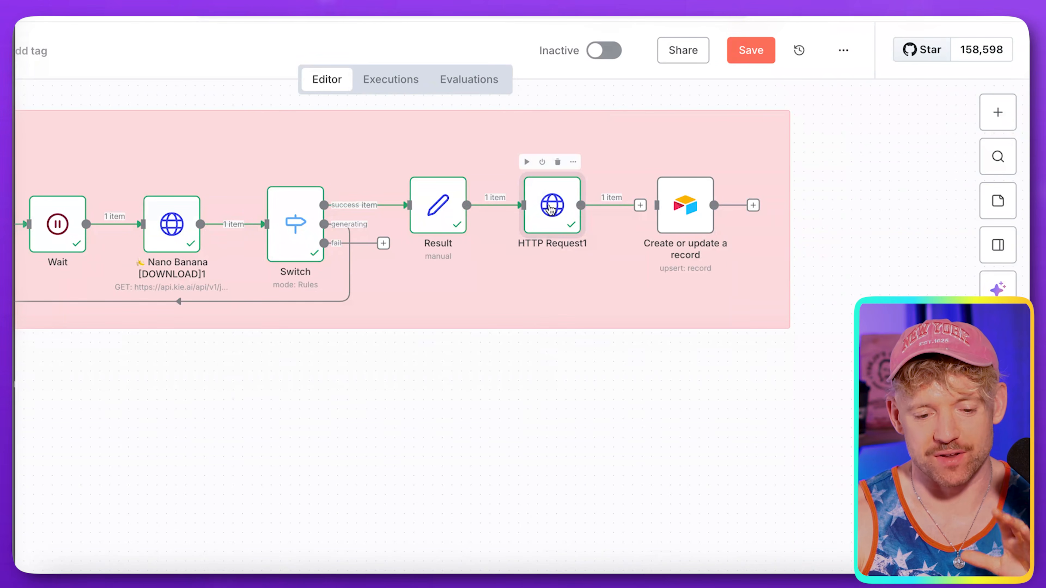
double_click(549, 208)
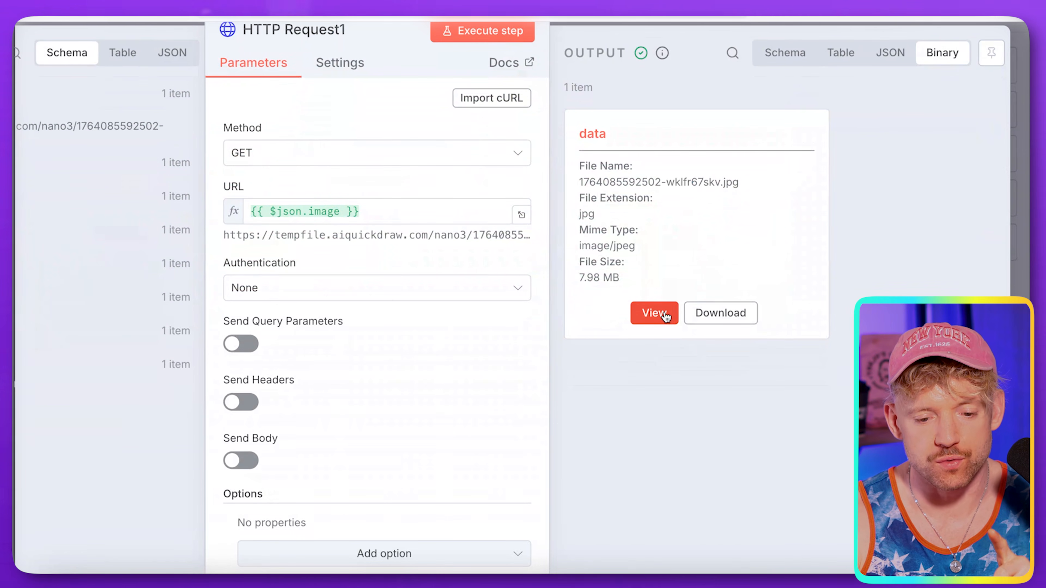
click(661, 312)
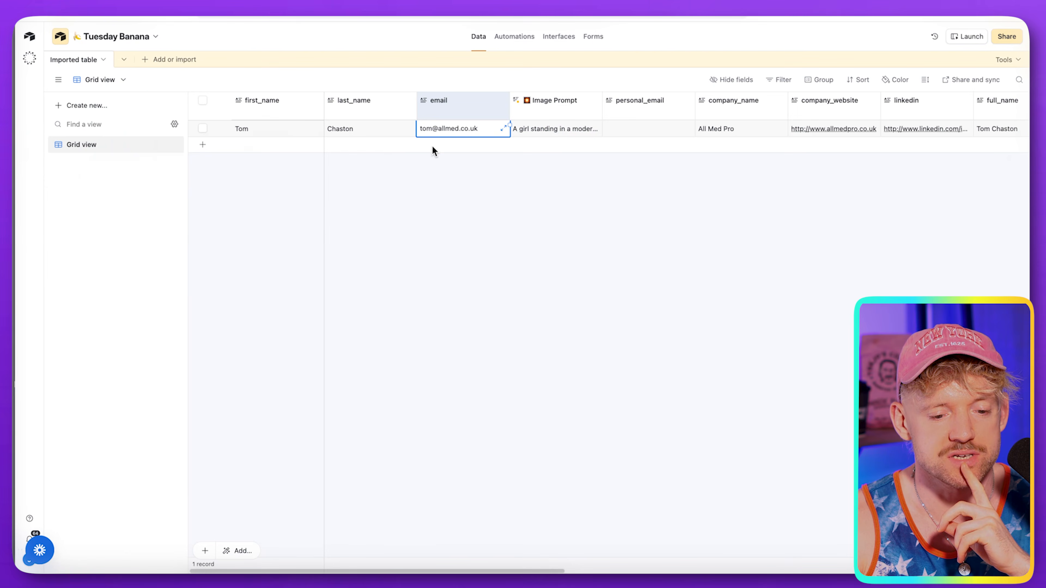
Switch to Airtable and add an Attachment field named "Image for copy" after Image Prompt in the Imported table.
click(447, 149)
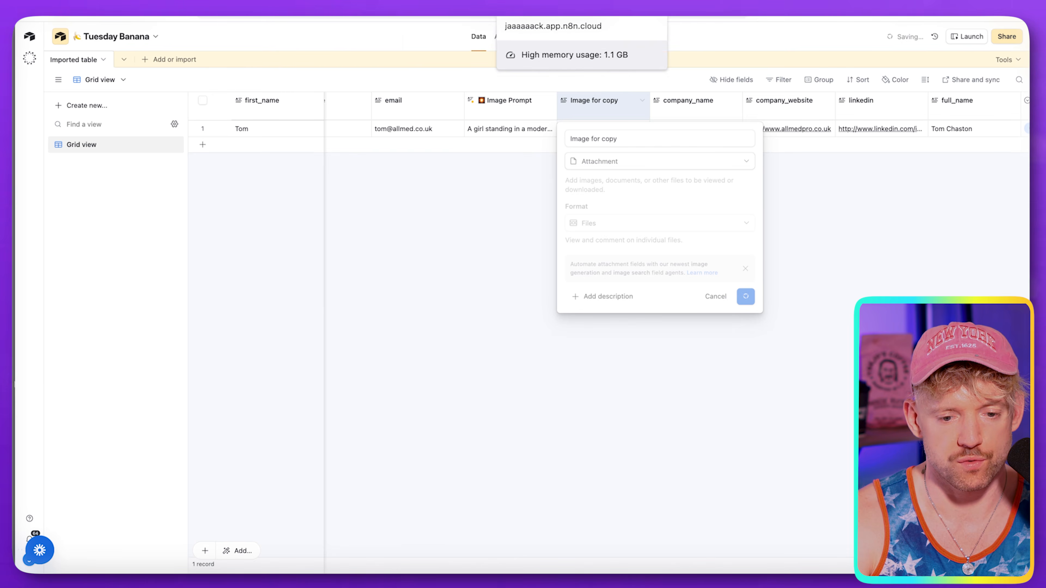
Switch to n8n and examine the Image 1 expression in the Create or update a record node.
click(535, 17)
double_click(770, 165)
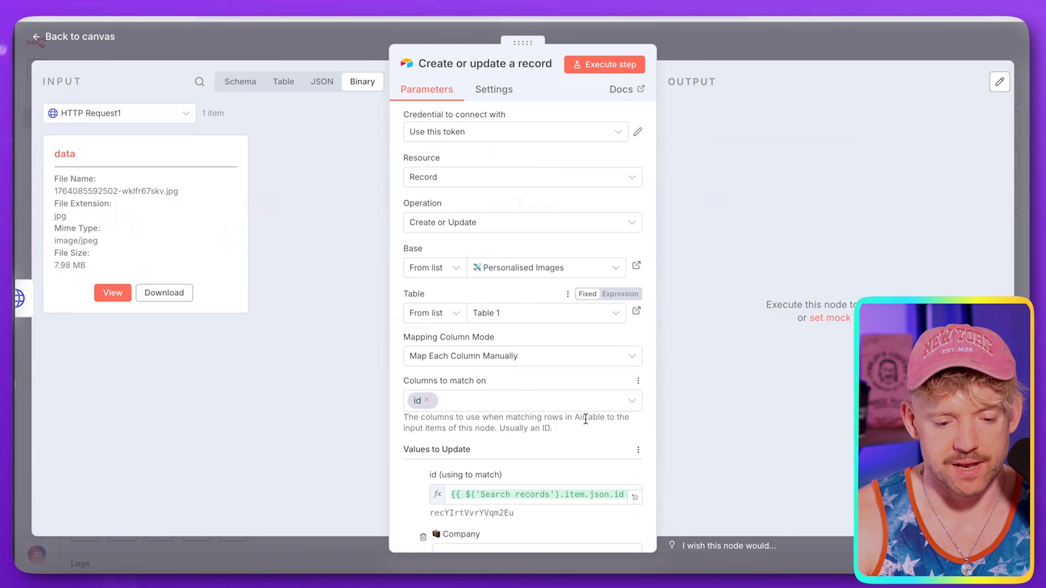
scroll(585, 419, down, 10)
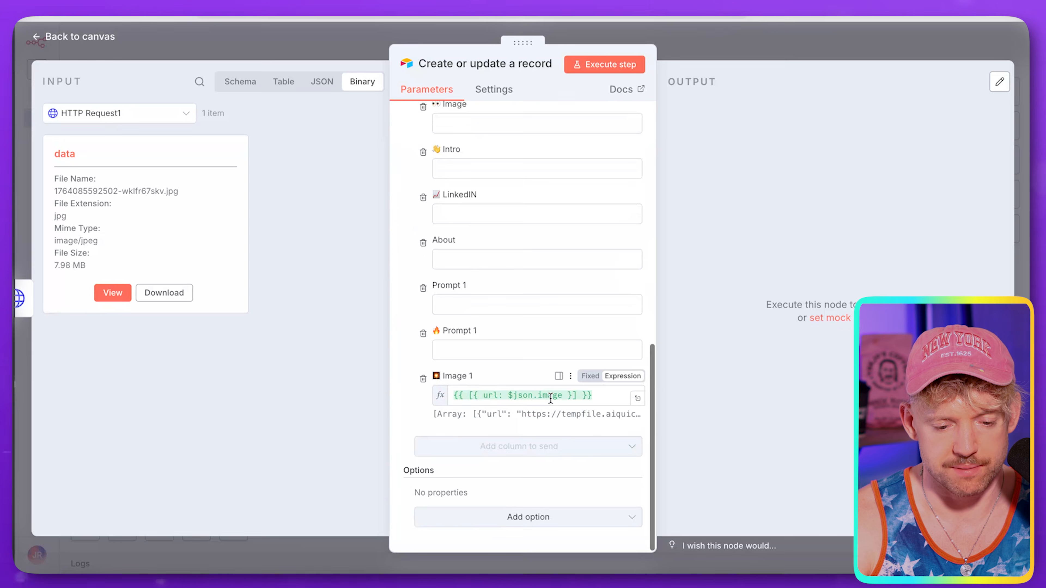
triple_click(551, 396)
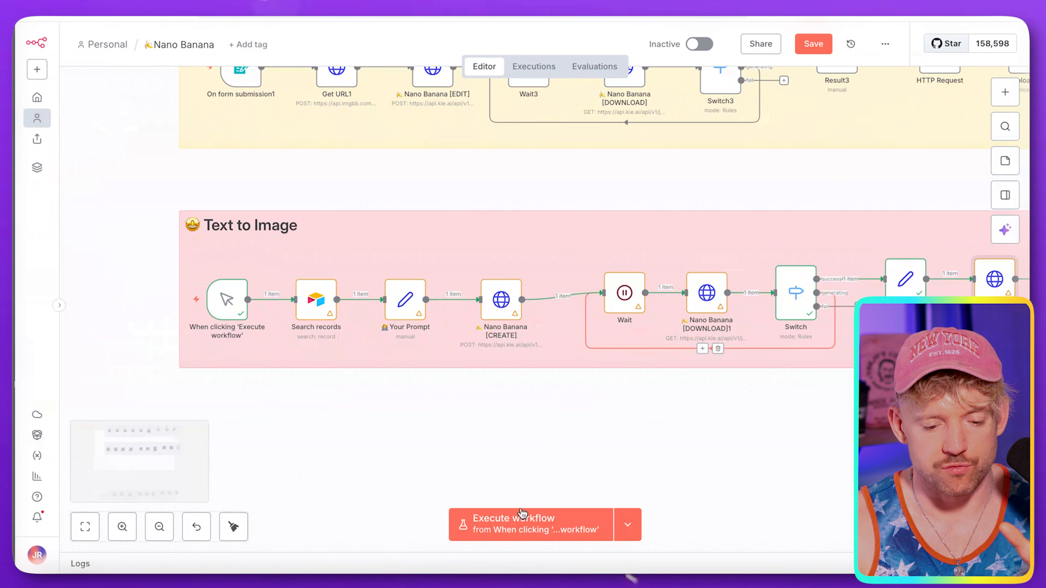
click(522, 514)
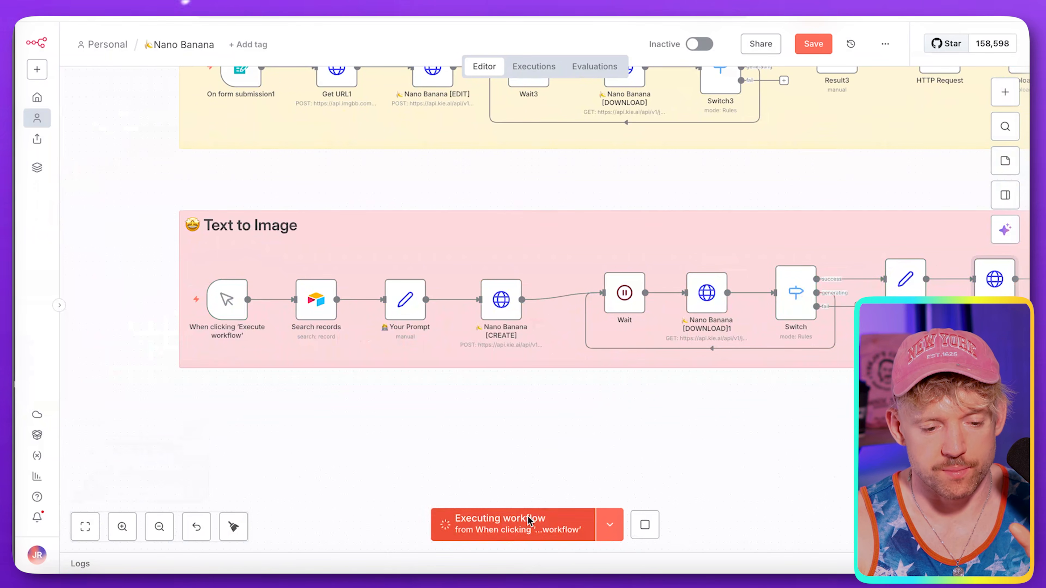
scroll(556, 387, down, 1)
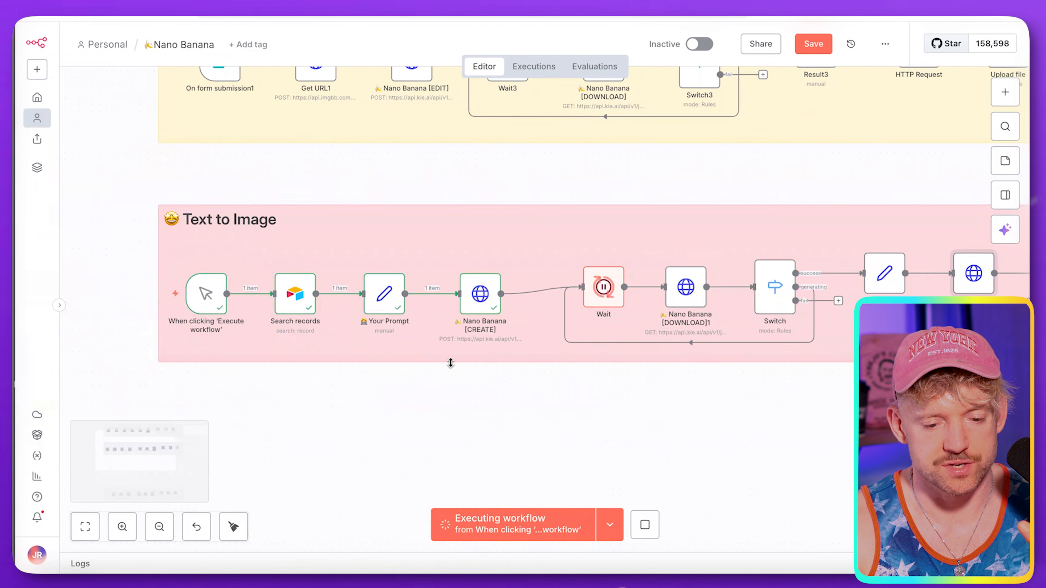
scroll(452, 364, right, 10)
scroll(452, 366, right, 1)
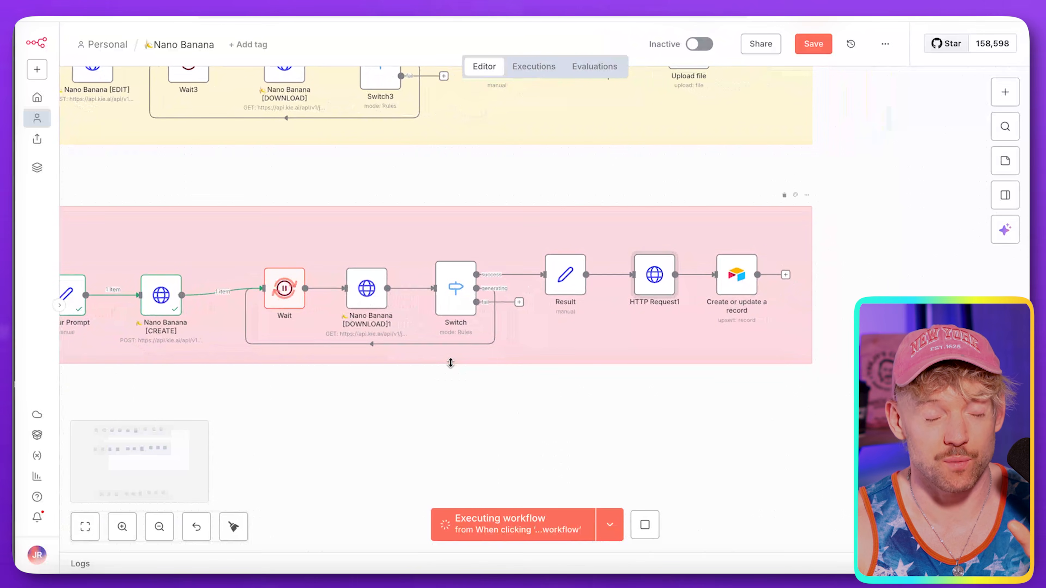
click(645, 525)
Set the base of the Create or update a record node to Tuesday Banana.
double_click(746, 276)
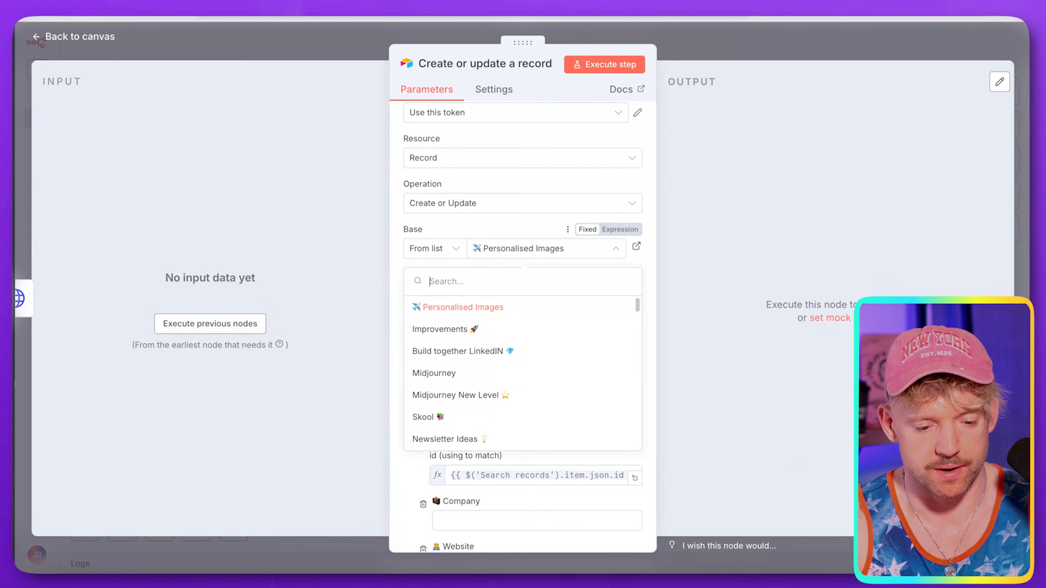
text(nano)
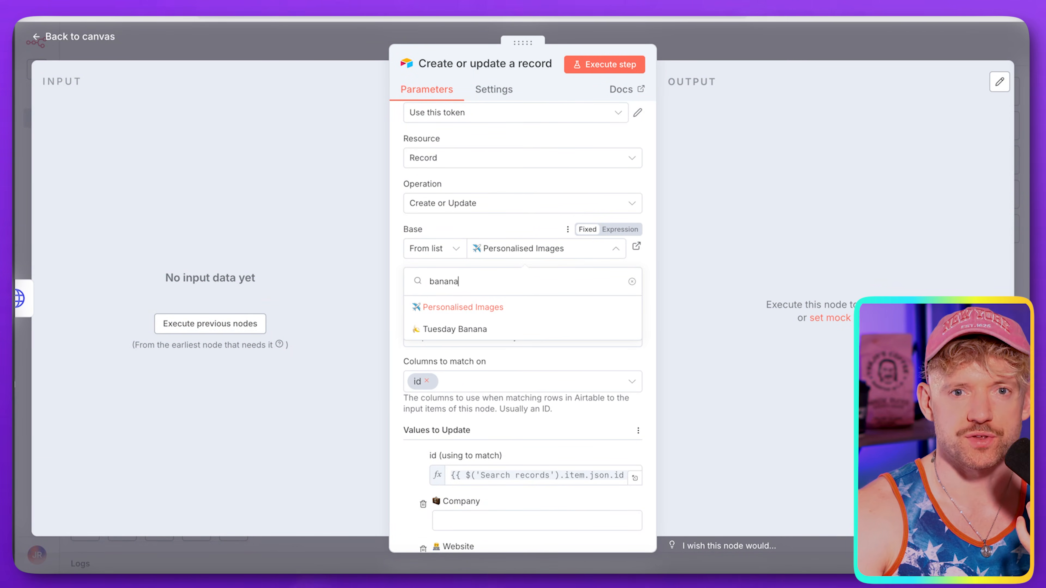
click(526, 332)
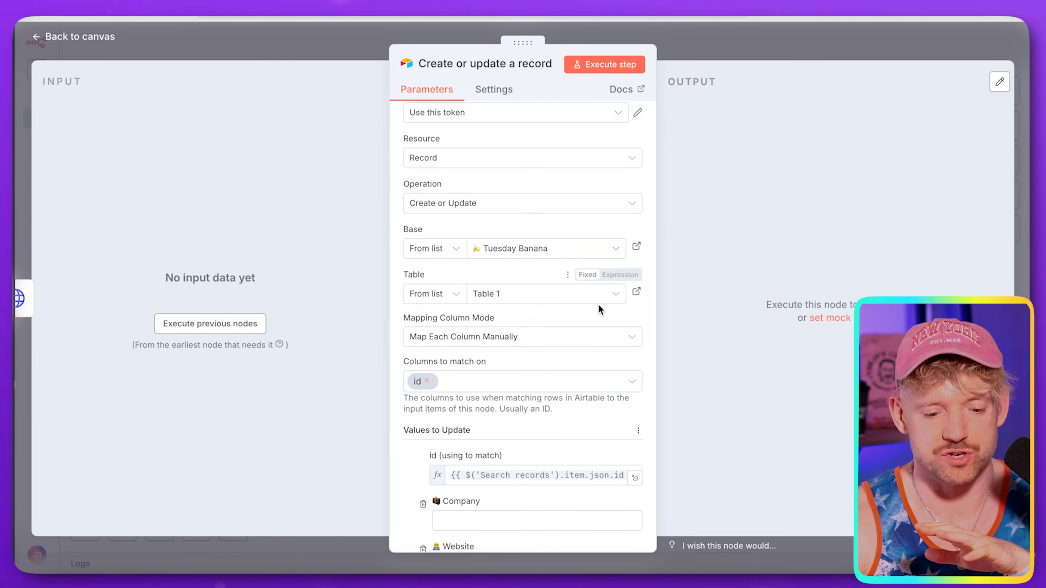
Review the Image 1 expression, refresh the column list for Values to Update, and return to the canvas.
scroll(600, 308, down, 5)
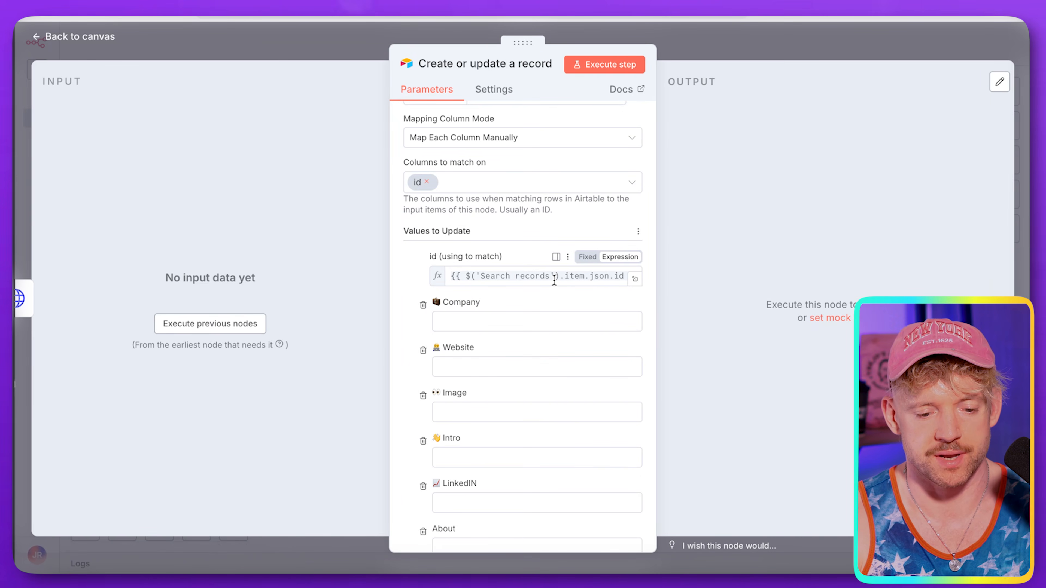
scroll(554, 280, down, 6)
triple_click(522, 410)
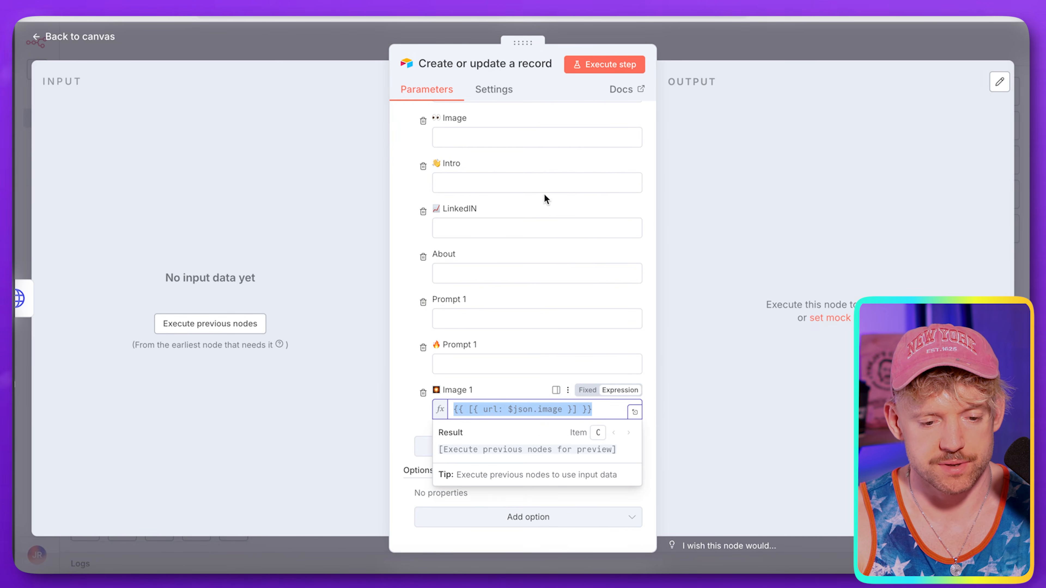
scroll(551, 289, up, 10)
scroll(577, 363, down, 3)
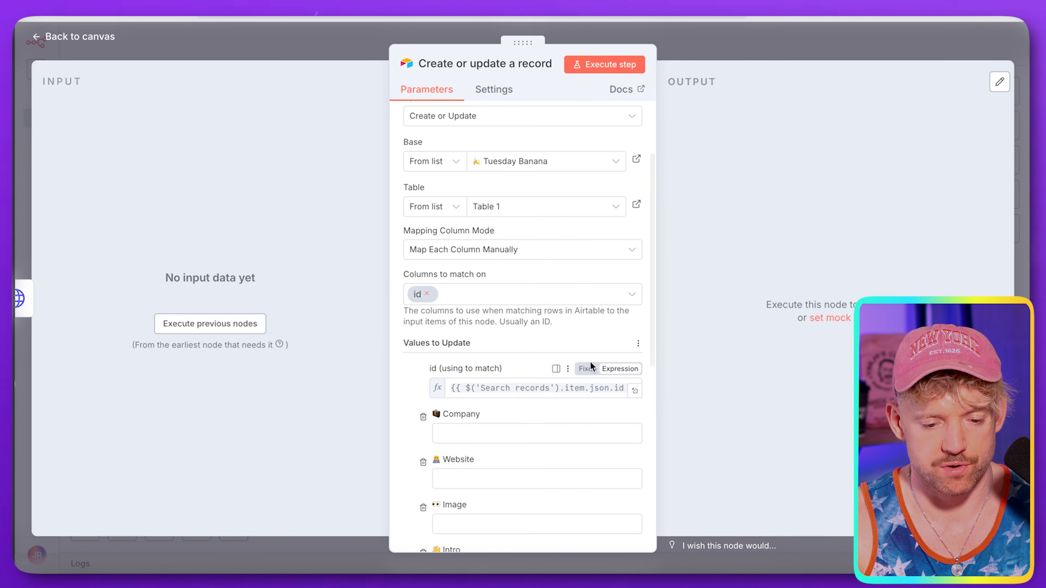
click(637, 345)
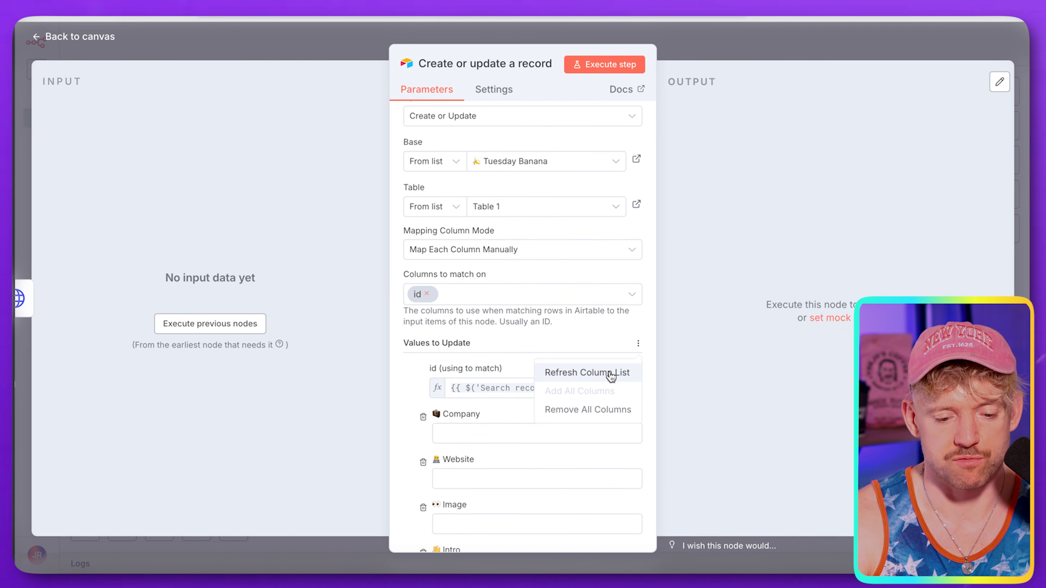
click(610, 373)
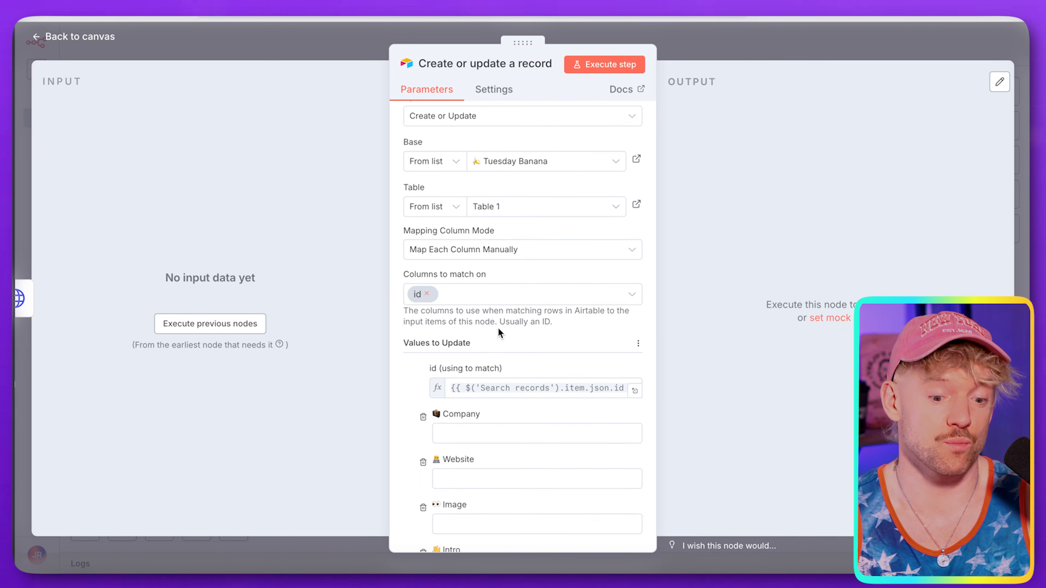
key(Escape)
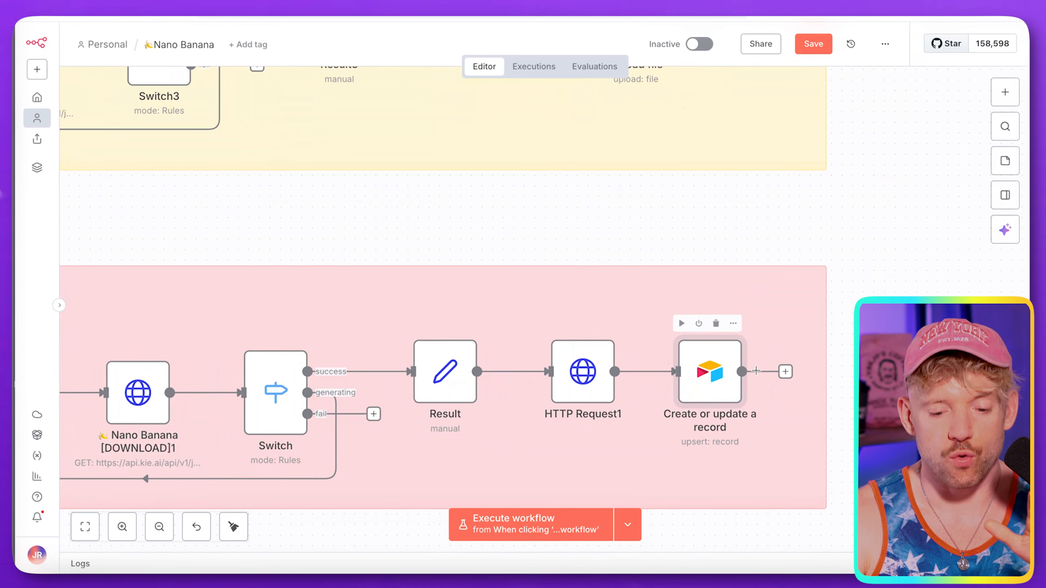
Reopen the Create or update a record node and examine its id match expression and Image 1 URL expression.
double_click(727, 379)
scroll(551, 337, down, 10)
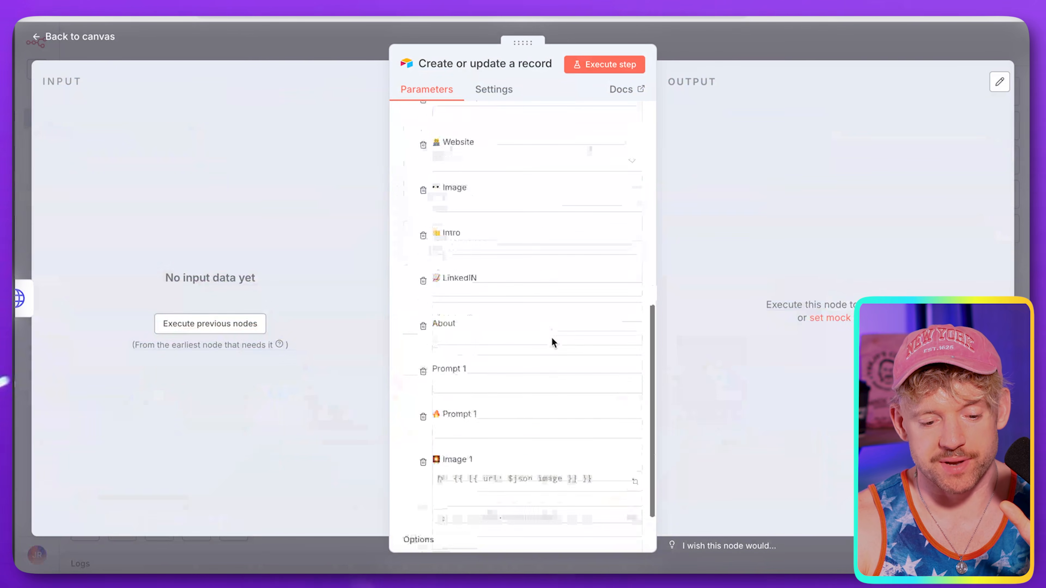
scroll(551, 338, up, 10)
click(486, 353)
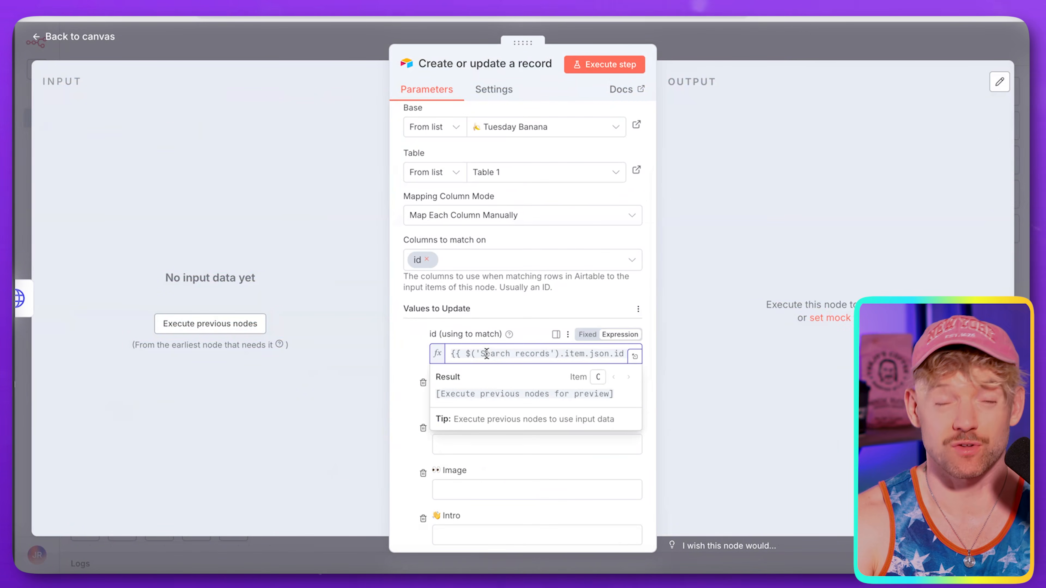
scroll(486, 353, down, 10)
click(509, 411)
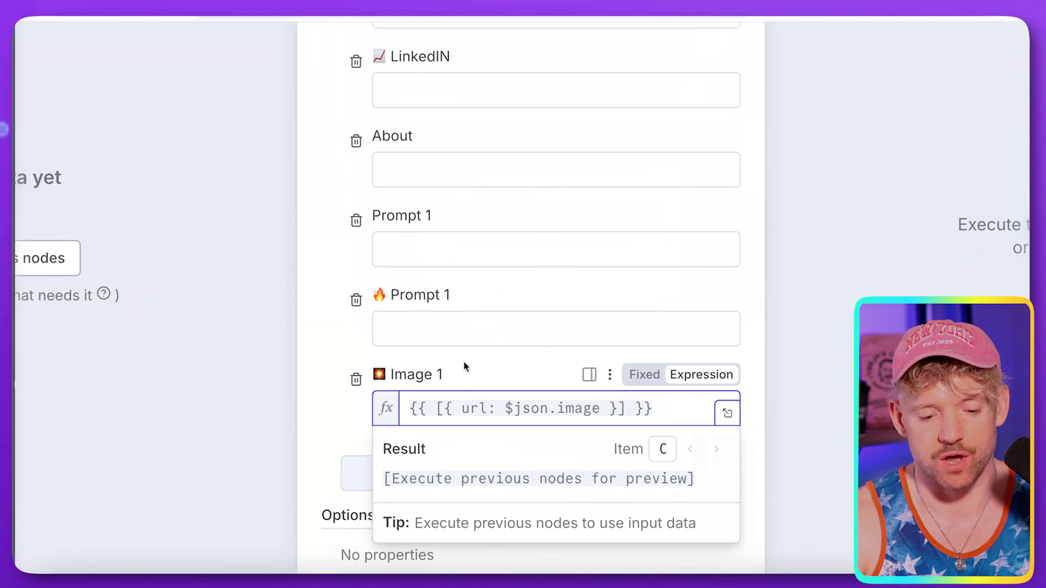
click(464, 362)
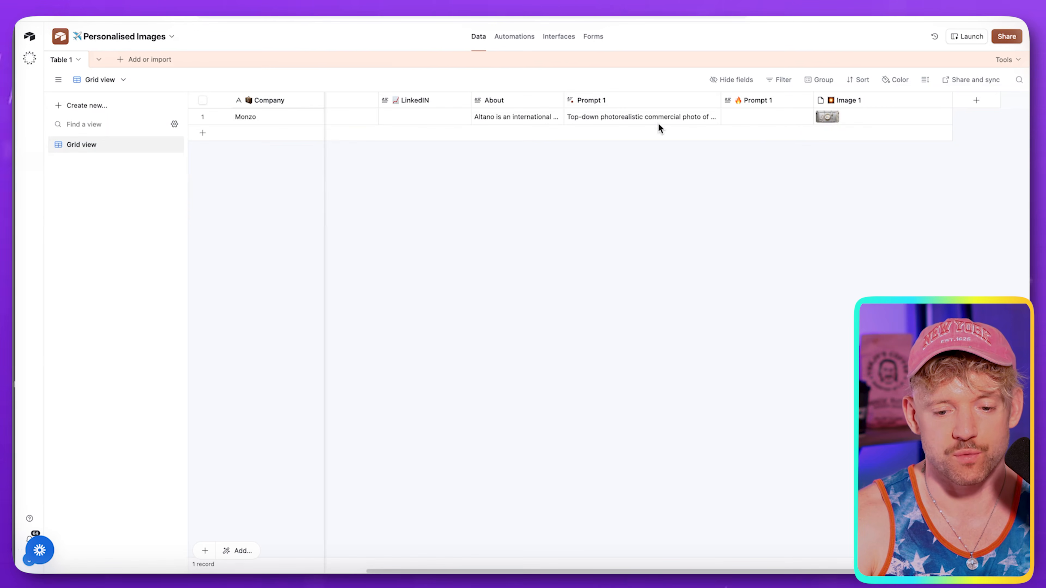
Preview the Image 1 attachment of the Monzo record in Airtable's Personalised Images base and close the preview.
click(849, 117)
click(831, 116)
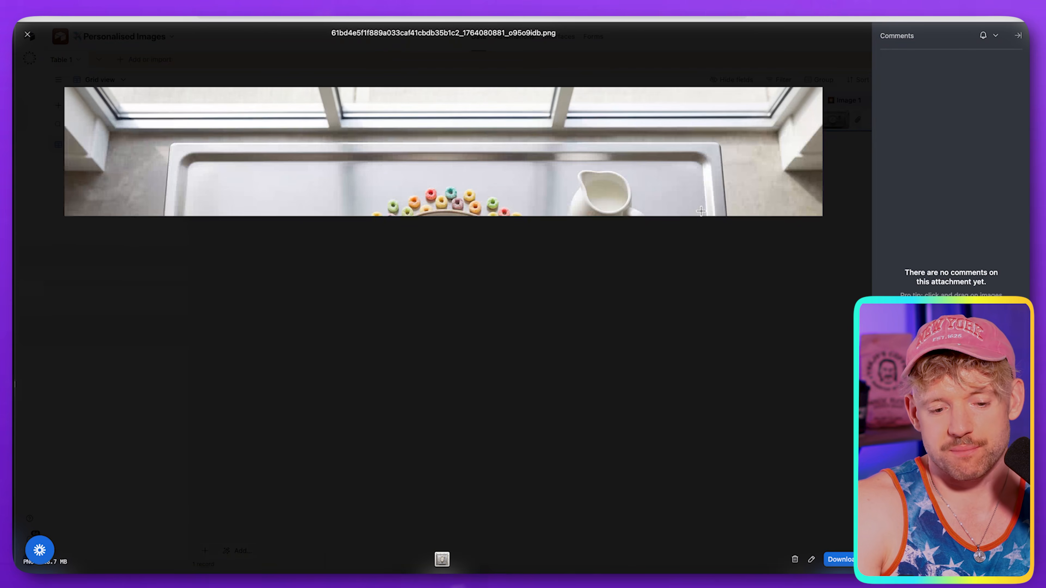
key(Escape)
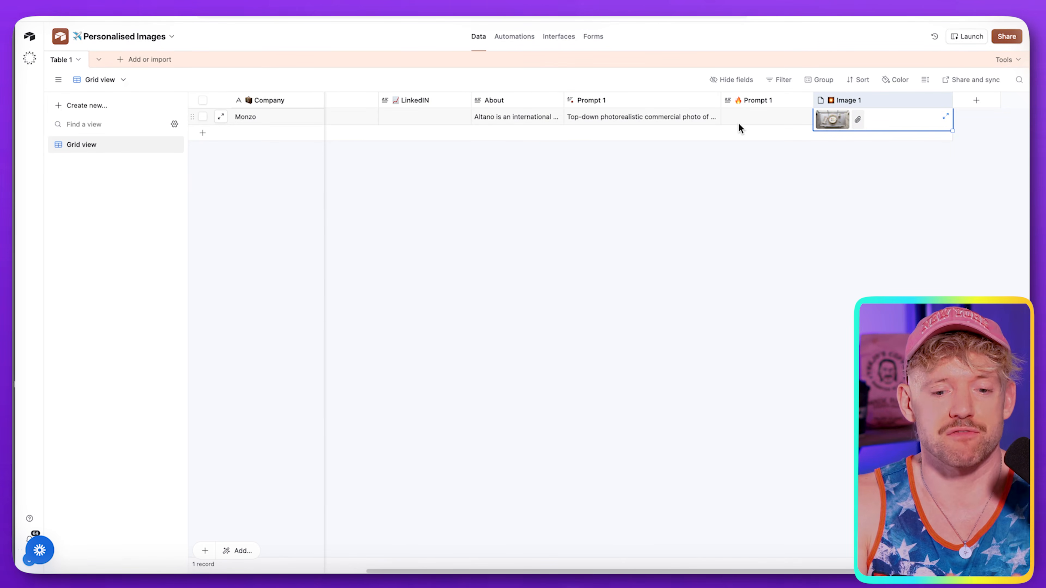
Open the Google AI Studio apps page in a new browser tab.
key(super+t)
text(aist)
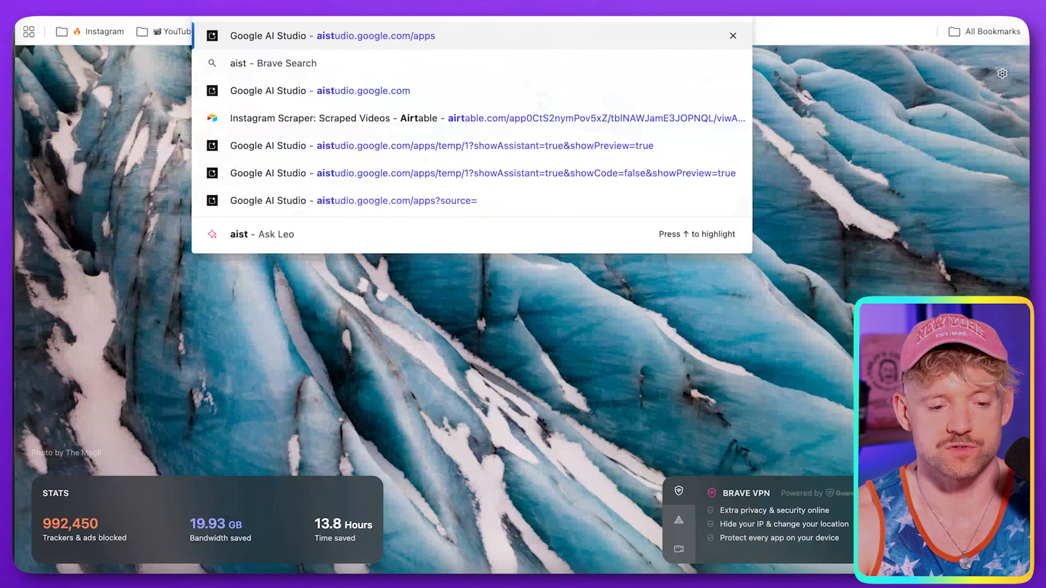
key(Return)
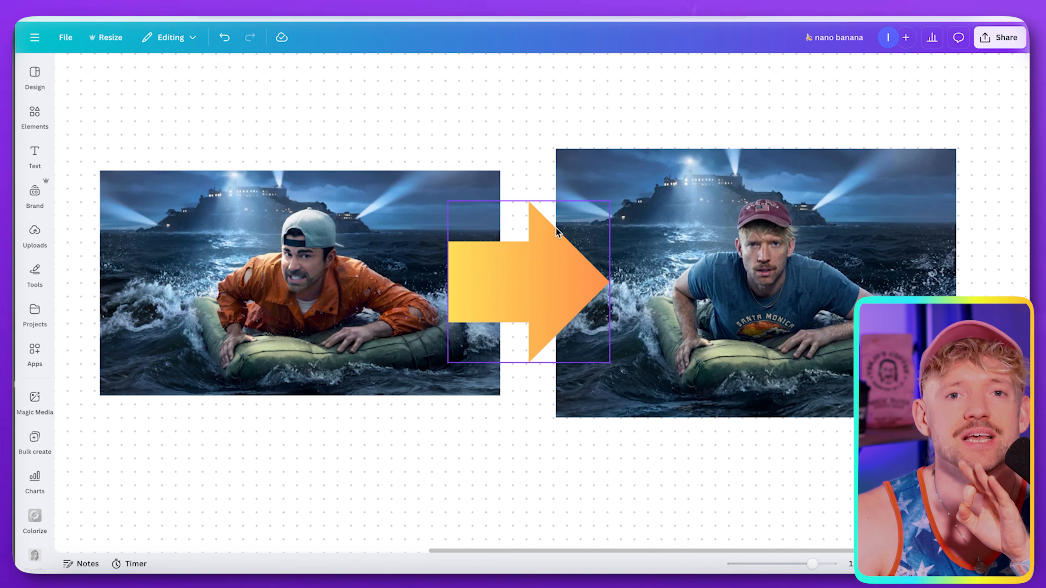
Compare the original raft thumbnail with the face-swapped version in the Canva nano banana design.
scroll(555, 228, right, 5)
scroll(555, 228, up, 5)
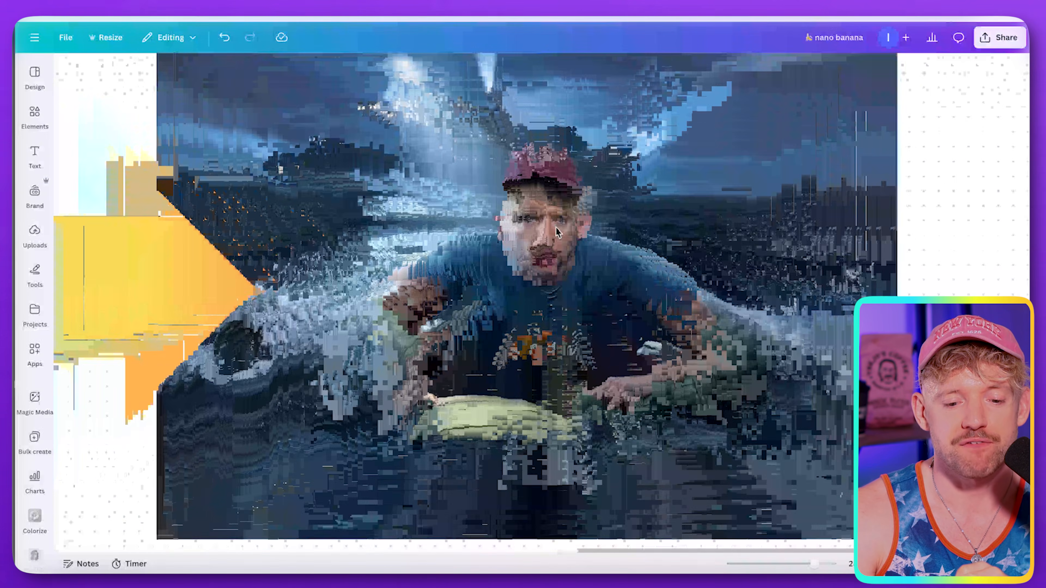
scroll(555, 228, up, 1)
scroll(640, 265, down, 3)
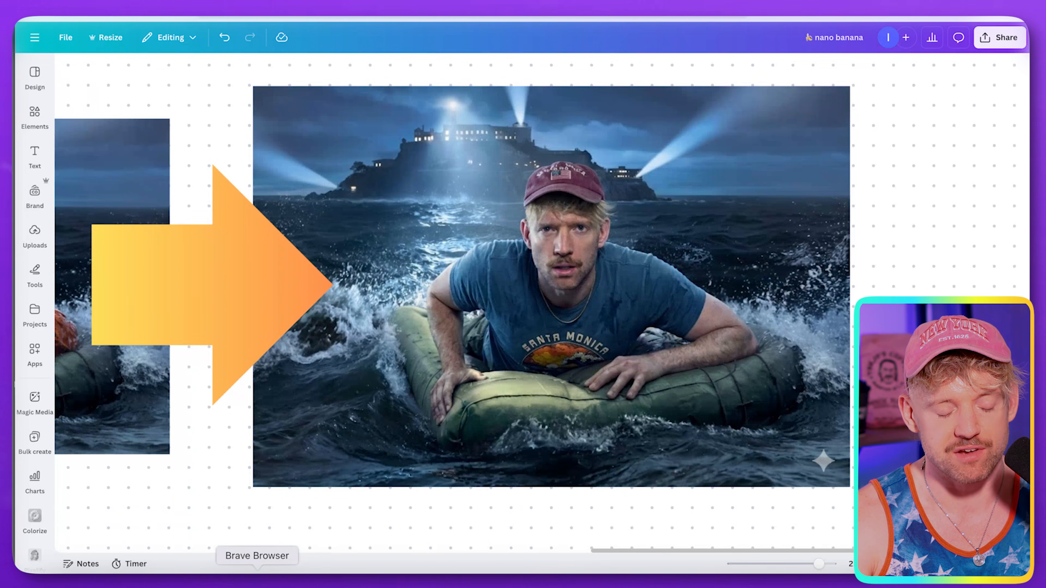
Switch to the Brave window with the Google AI Studio apps page and enlarge it to fill the screen.
right_click(258, 583)
click(338, 424)
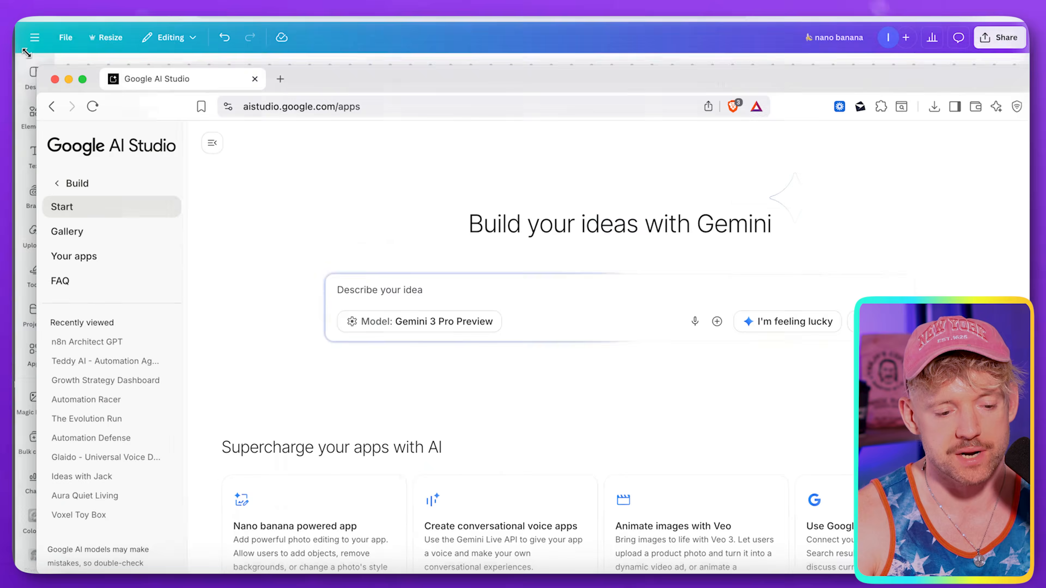
drag(36, 63, 14, 0)
click(186, 47)
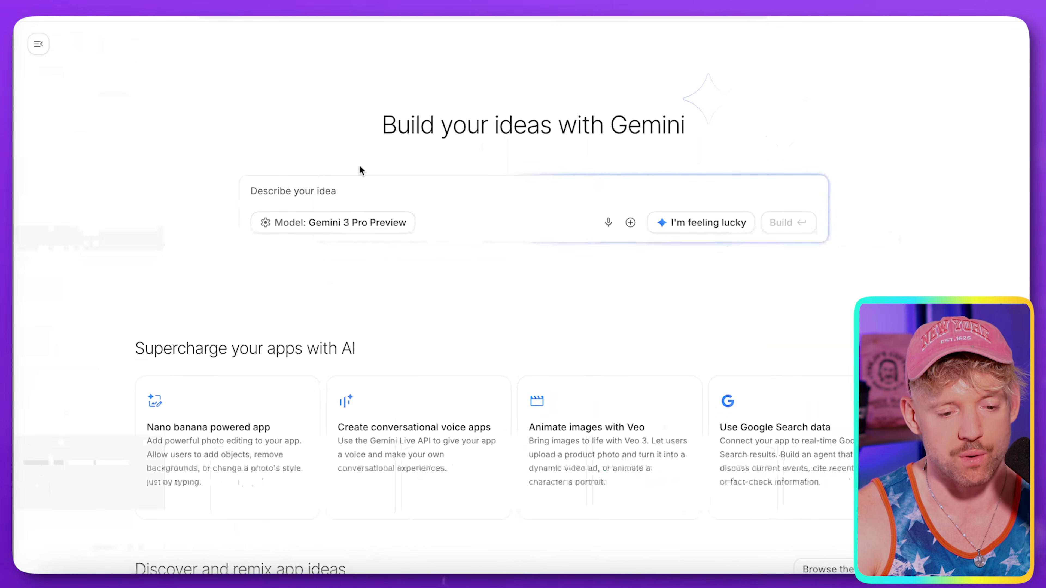
Build a Nano banana powered app from a dictated prompt for a YouTube thumbnail creator that analyzes one image and inserts and edits a second.
click(251, 191)
scroll(290, 328, down, 6)
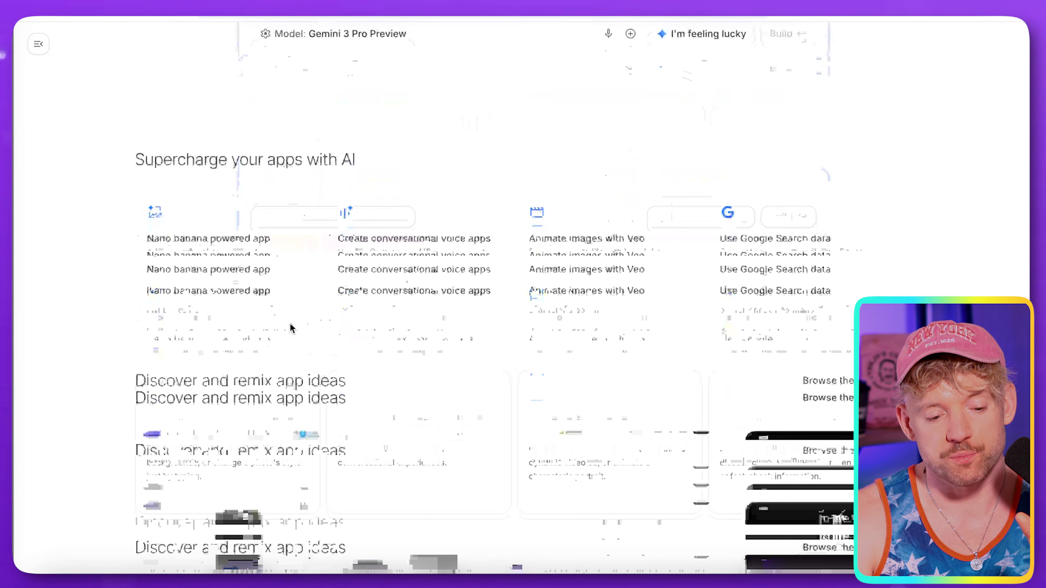
click(233, 200)
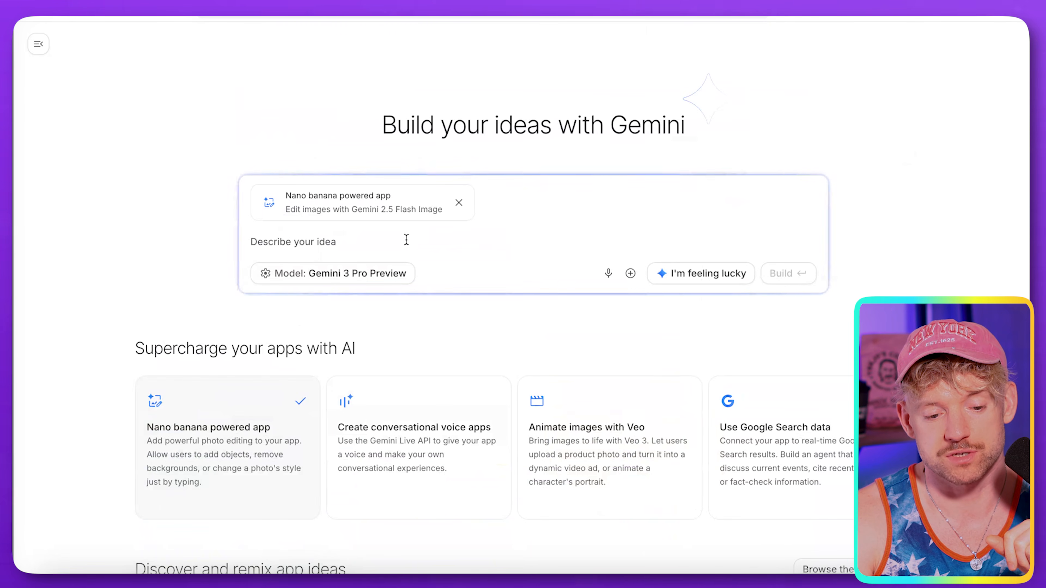
key(fn)
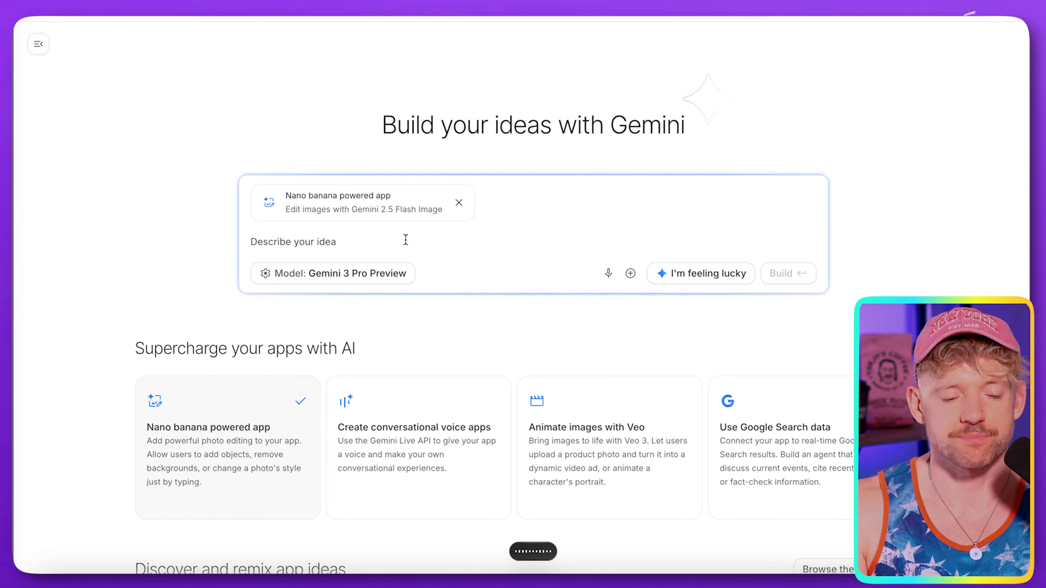
key(fn)
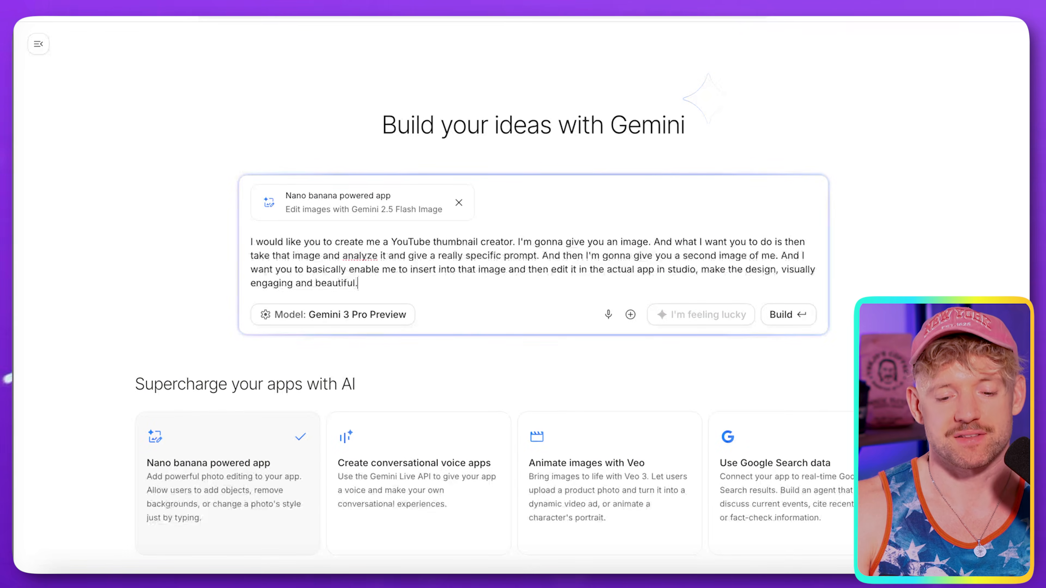
key(shift+Return)
click(786, 328)
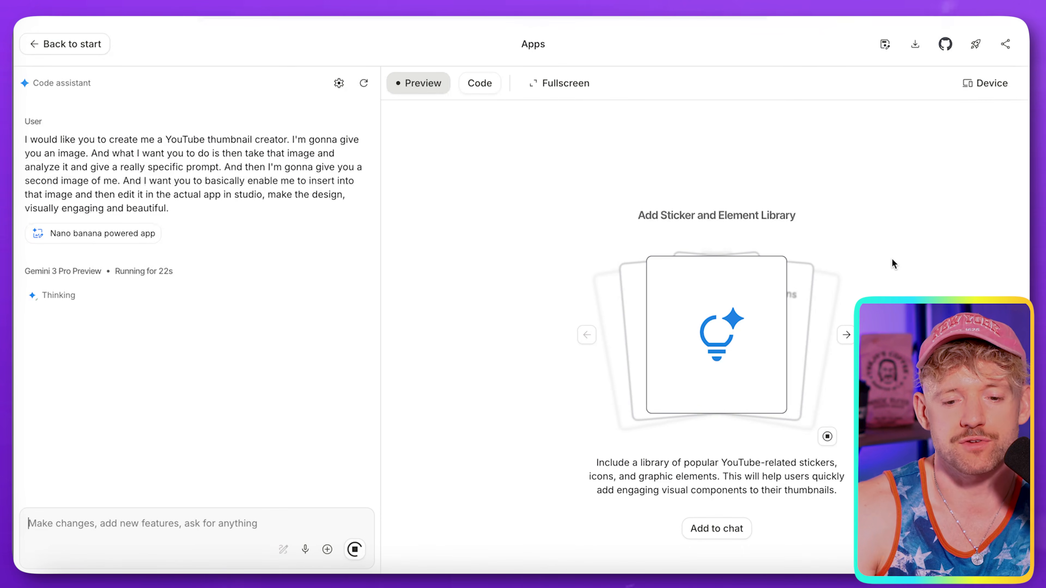
Open 1of10.com in a new browser tab and examine the high-performing YouTube thumbnails.
key(super+t)
text(1of)
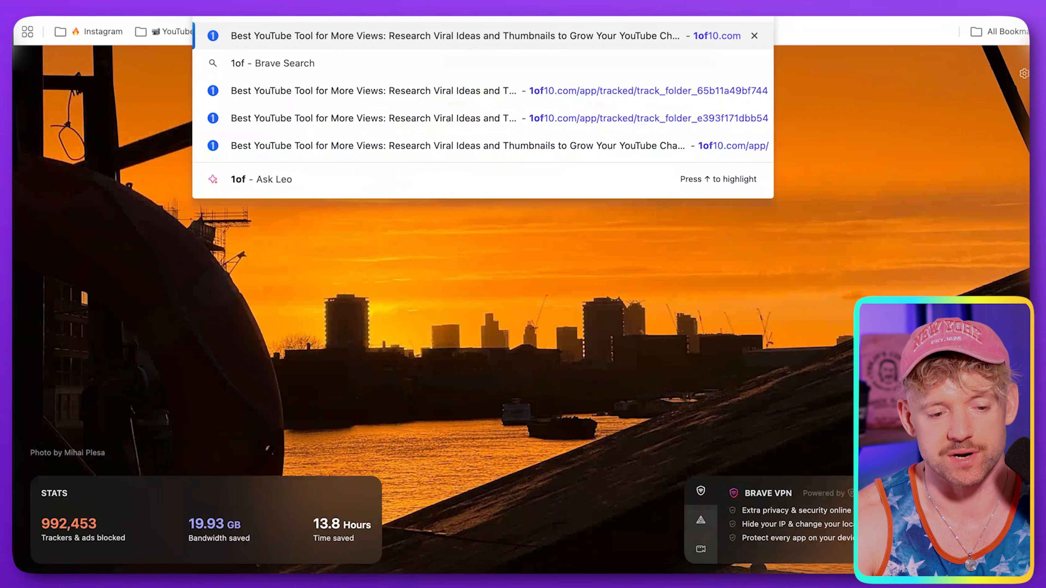
key(Return)
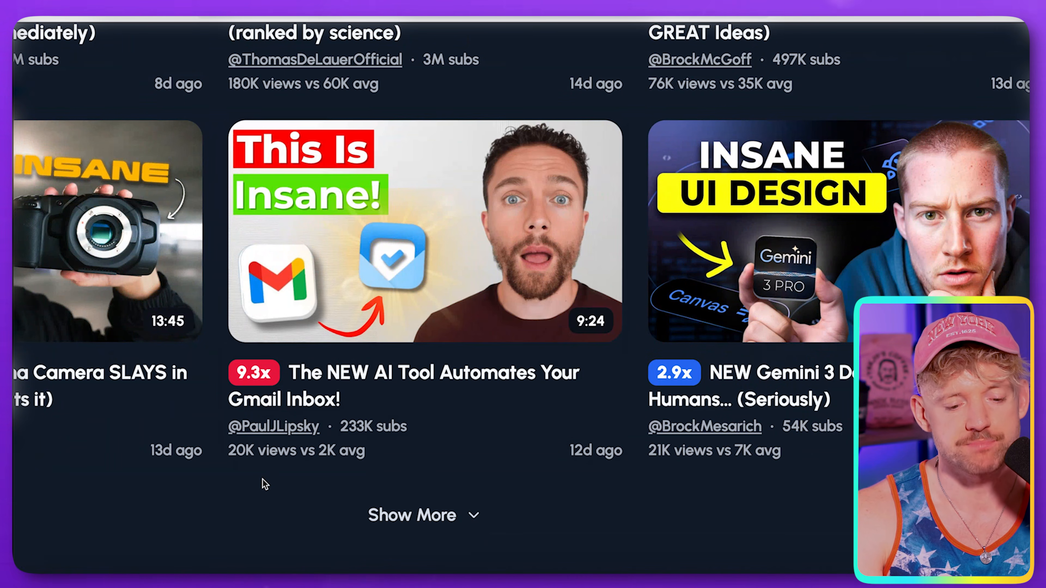
mouse_move(288, 463)
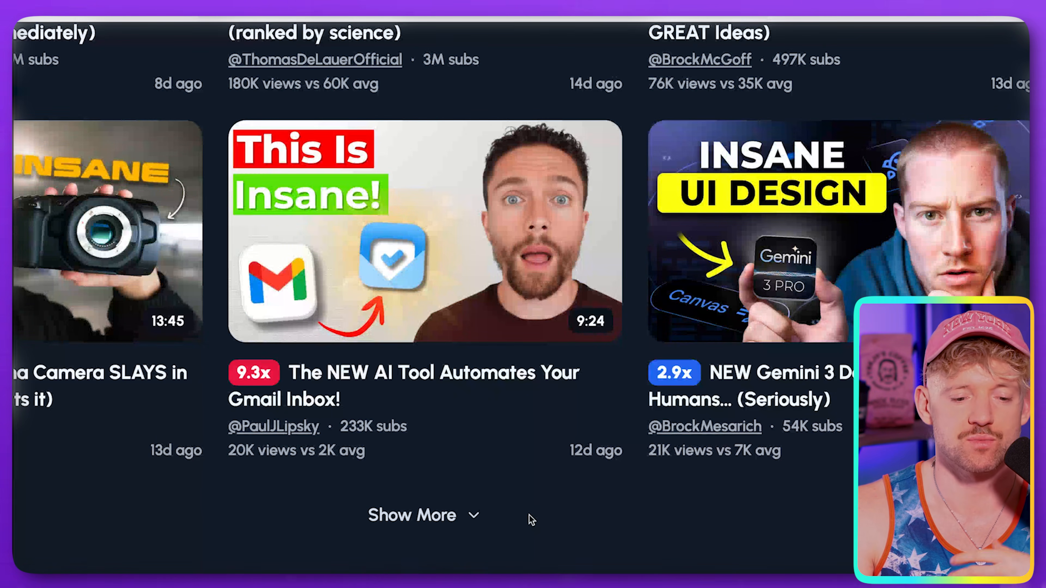
scroll(531, 520, right, 5)
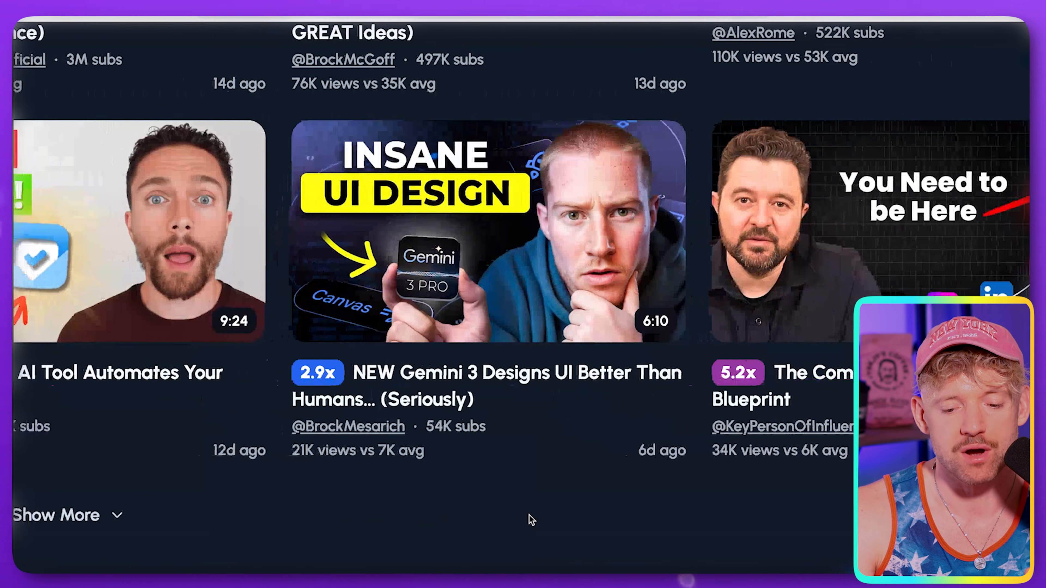
scroll(531, 520, right, 3)
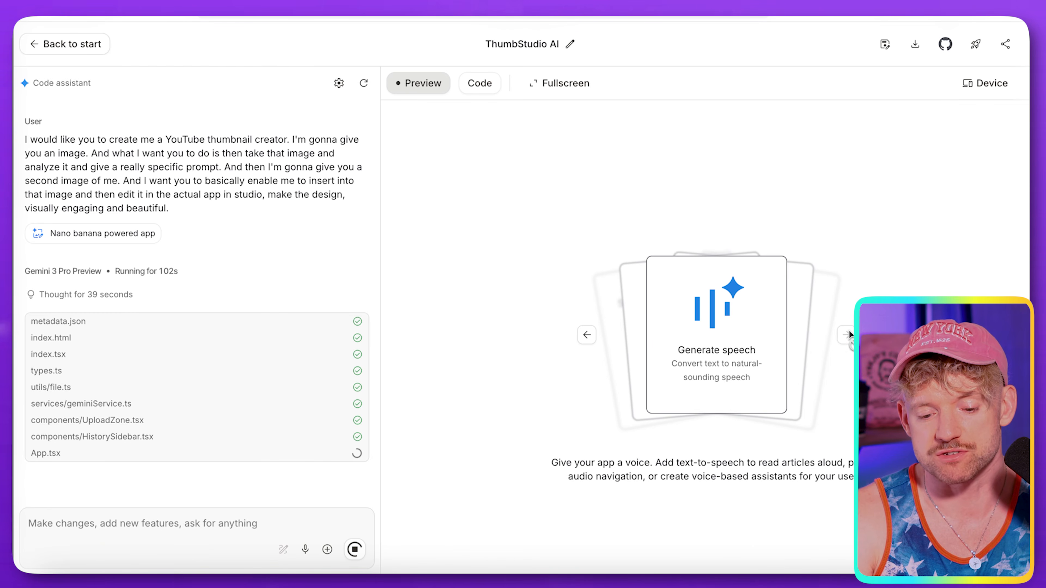
Flip back through the suggested feature cards and look over the generated ThumbStudio AI app preview.
click(586, 335)
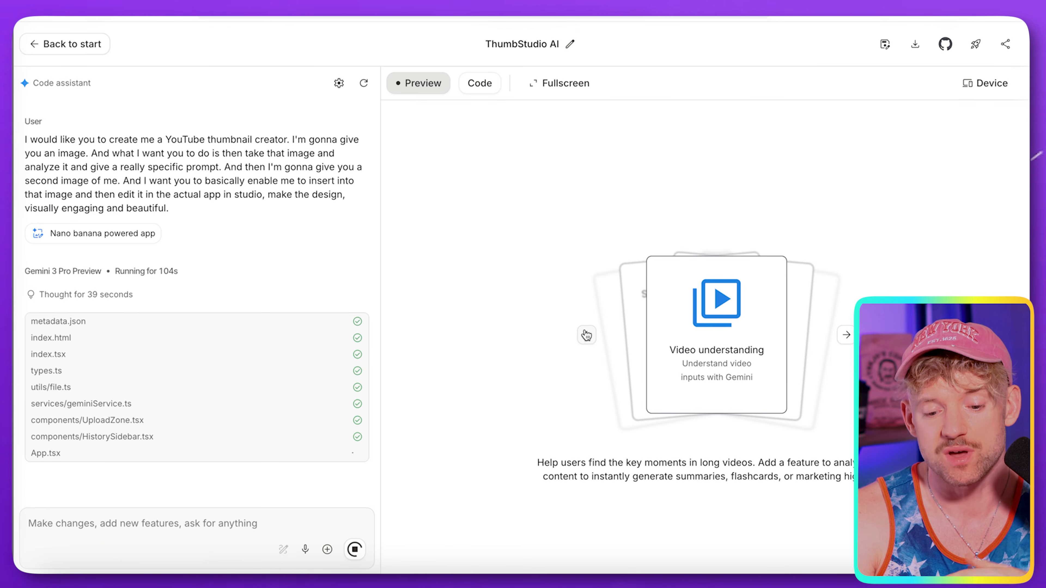
click(586, 335)
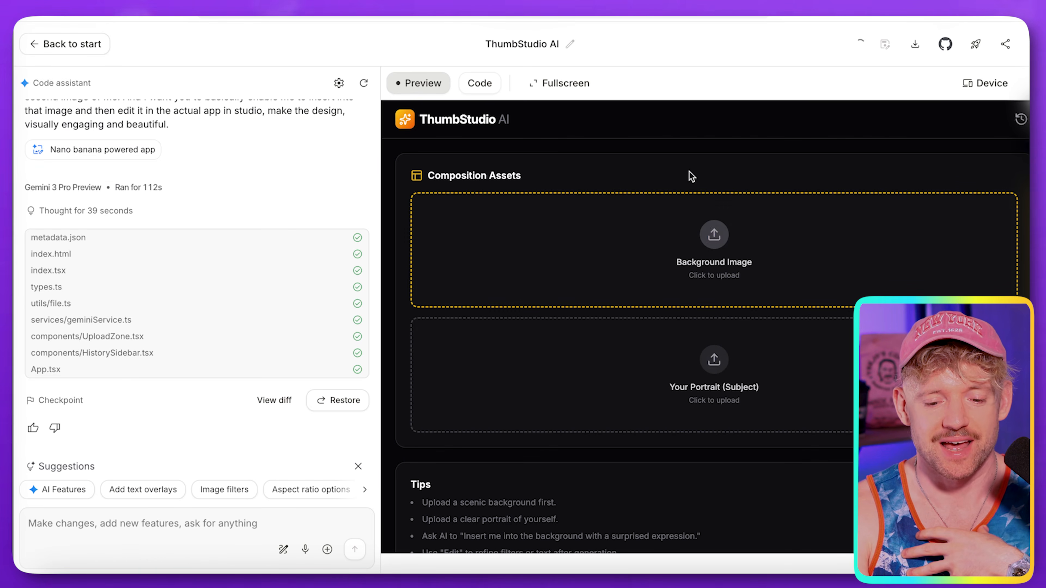
scroll(753, 276, down, 1)
scroll(754, 280, down, 6)
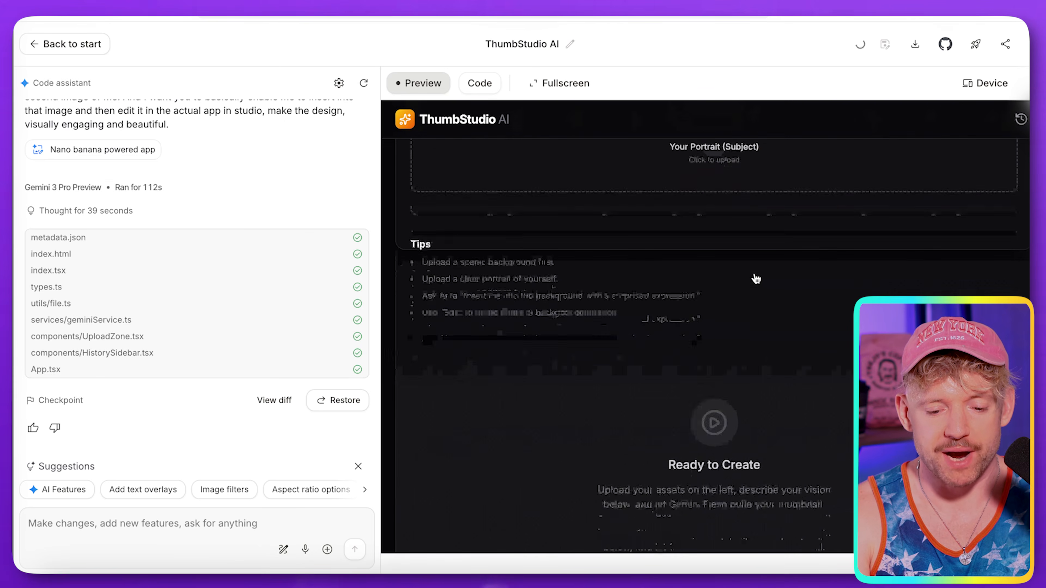
scroll(756, 289, up, 6)
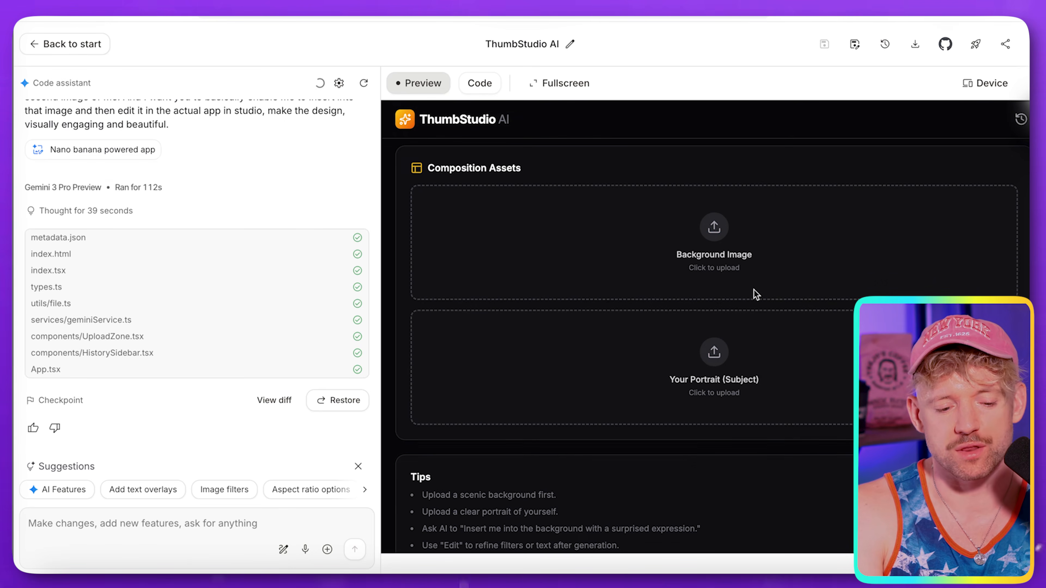
Ask the code assistant to place the subject in the thumbnail, maintaining the expression, and add chatting with the image to improve quality.
click(160, 515)
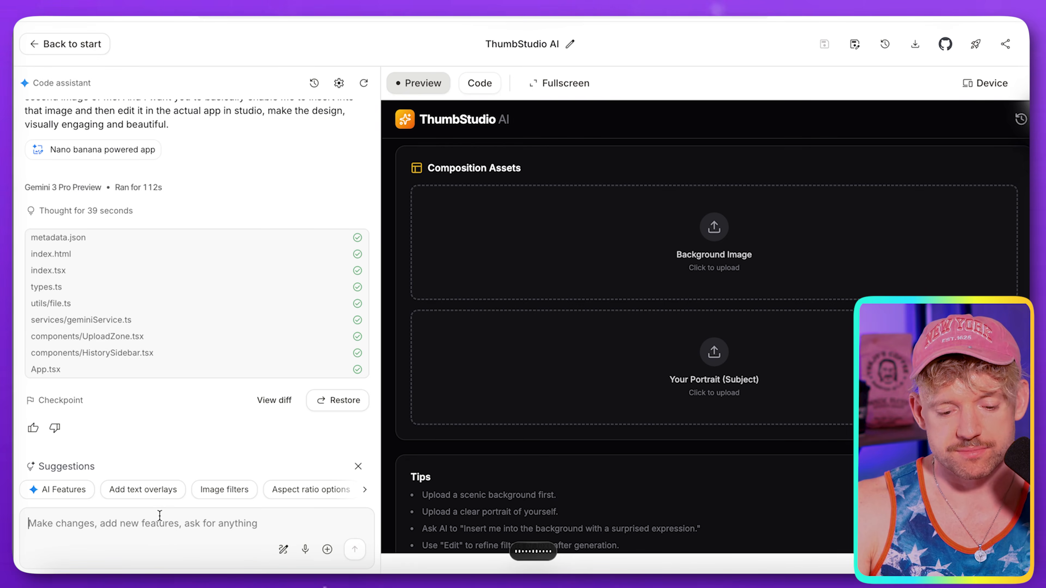
text(and place me in the thumbnail, maintaining the expression and everything else about that. Then I would like the ability to chat with that image to improve its quality.)
key(Return)
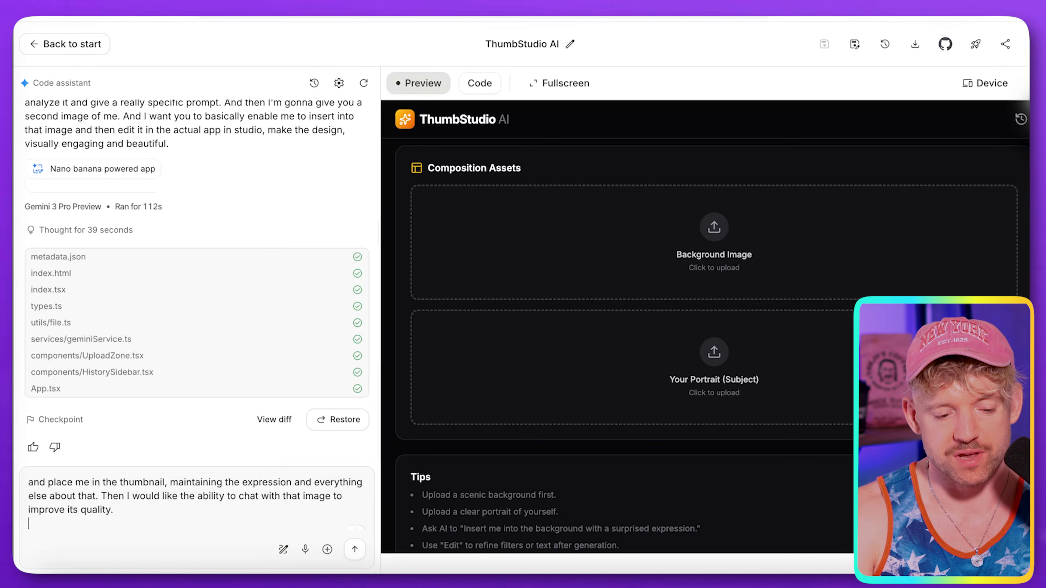
click(351, 552)
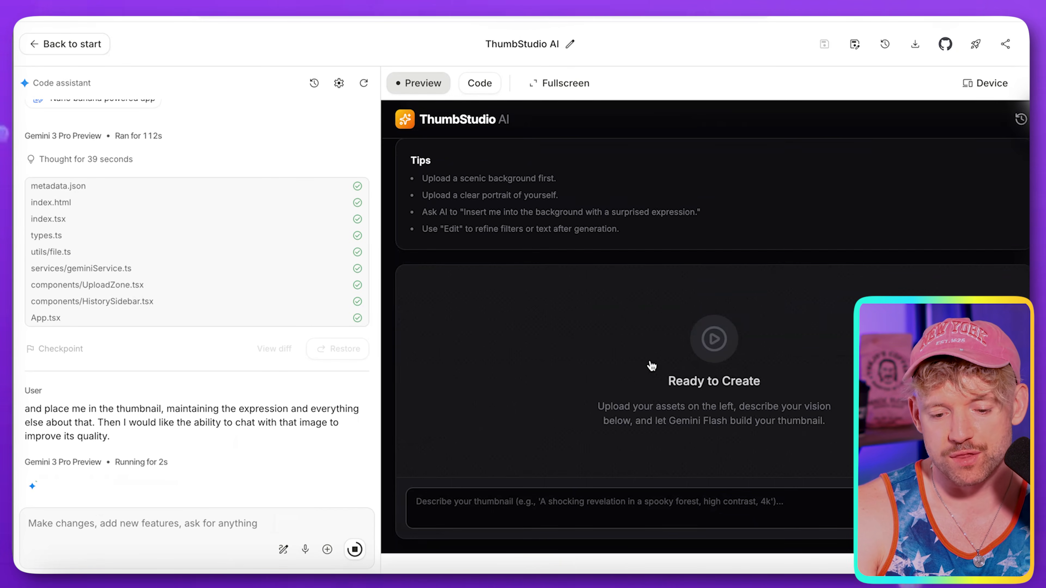
Review the upload, tips and prompt areas of the ThumbStudio preview and show the app in full screen.
scroll(651, 365, up, 7)
scroll(651, 365, down, 7)
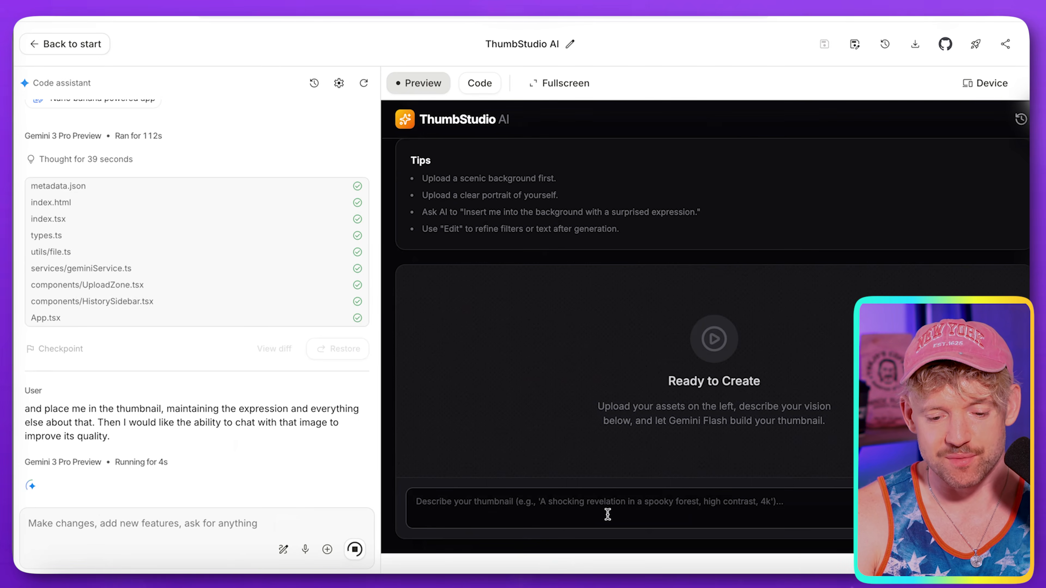
scroll(676, 373, up, 7)
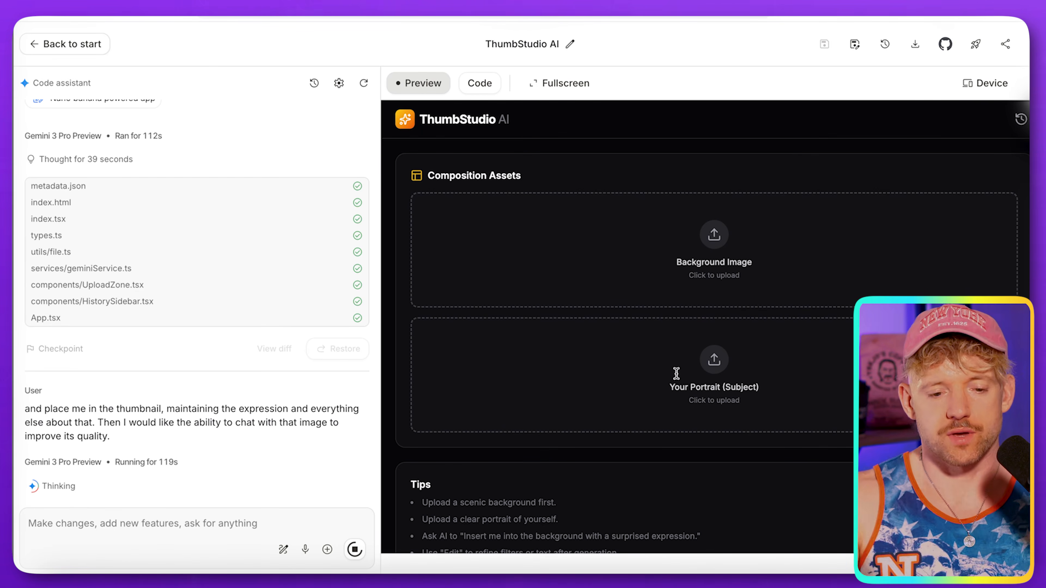
click(560, 83)
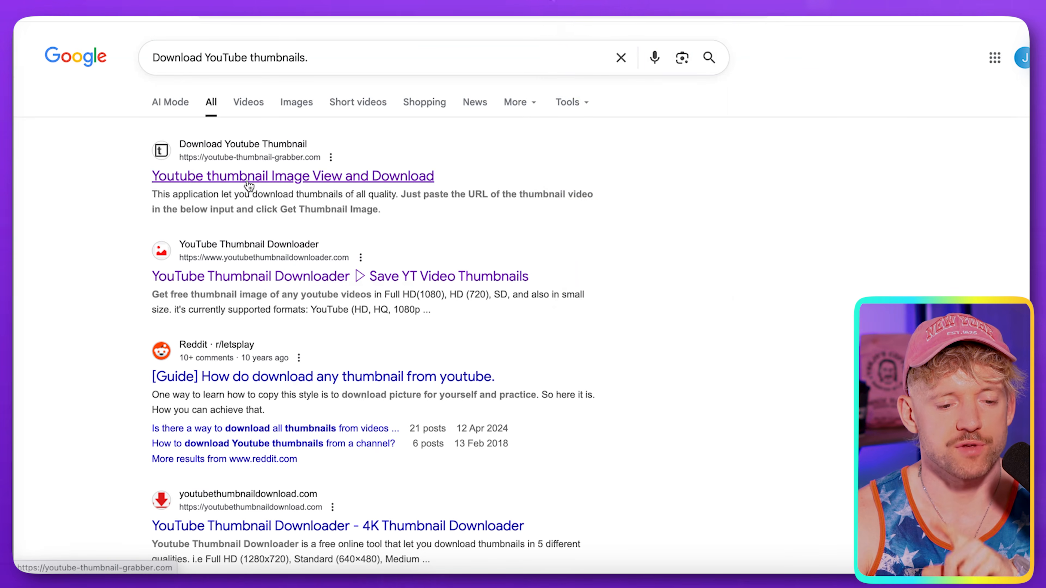
click(248, 182)
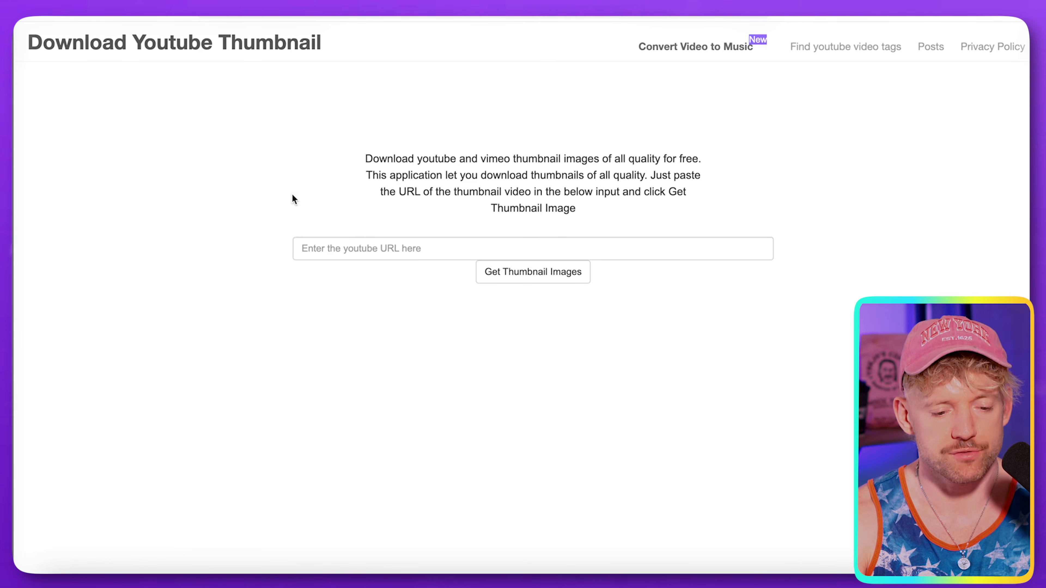
click(356, 248)
text(https://www.youtube.com/watch?v=-CBw0Vblc94)
click(520, 273)
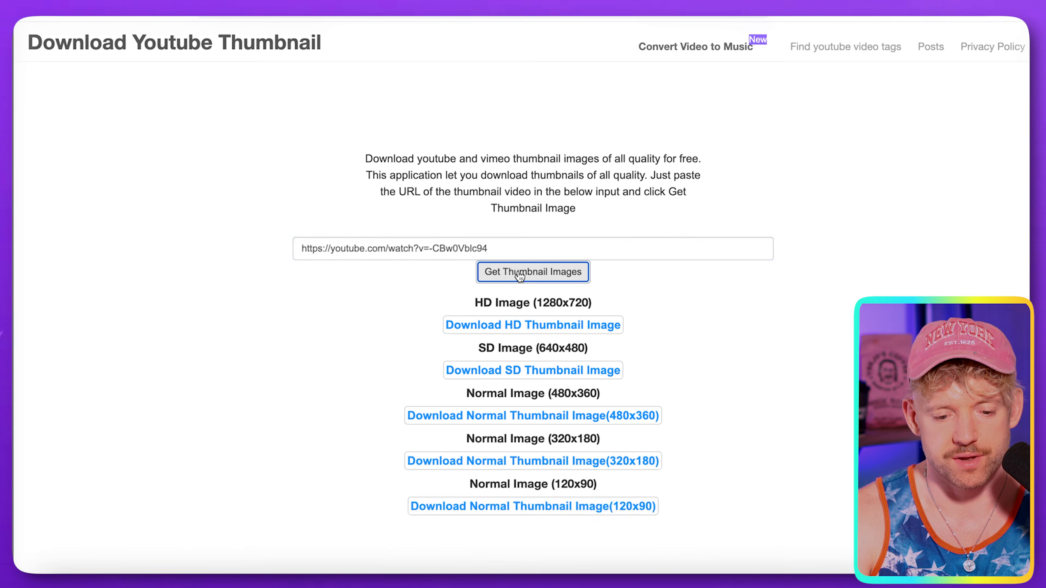
Save the 1280x720 HD thumbnail image from the thumbnail grabber page.
scroll(649, 299, down, 5)
right_click(561, 329)
click(612, 354)
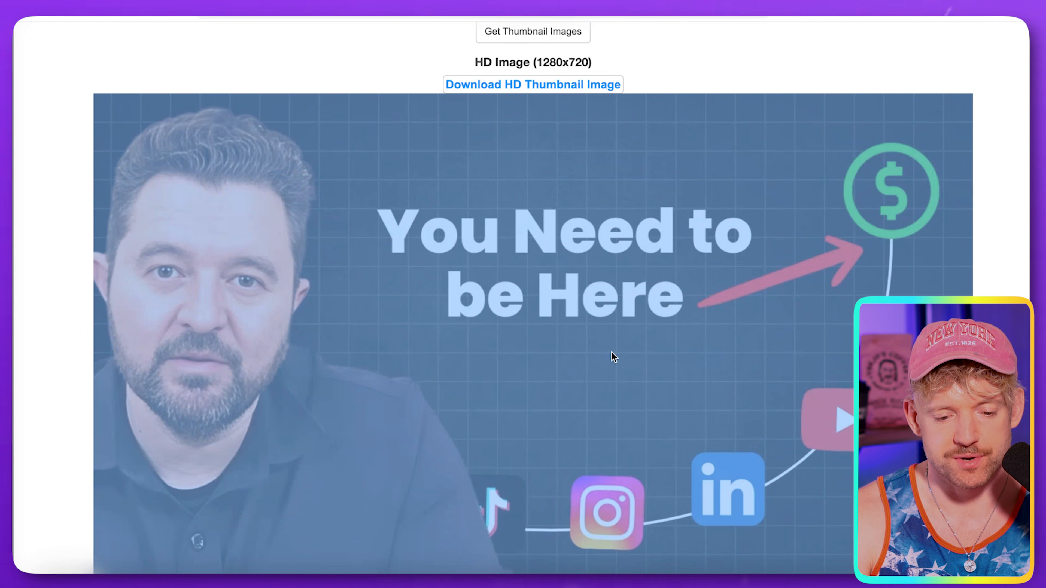
key(Return)
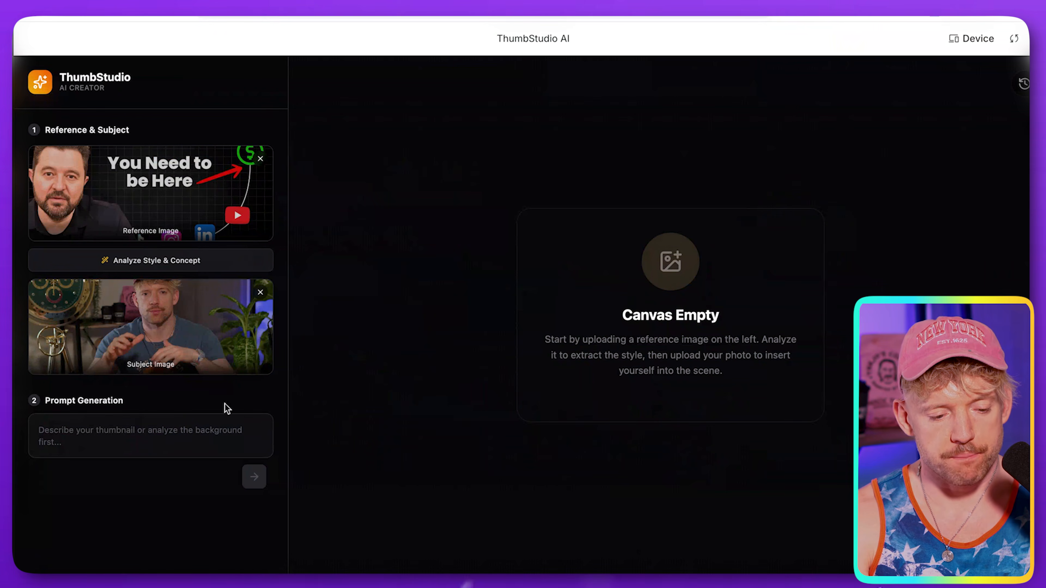
Generate the thumbnail in ThumbStudio with the prompt "So, hey, put me in the image above with the same facial expression.".
click(208, 432)
key(fn)
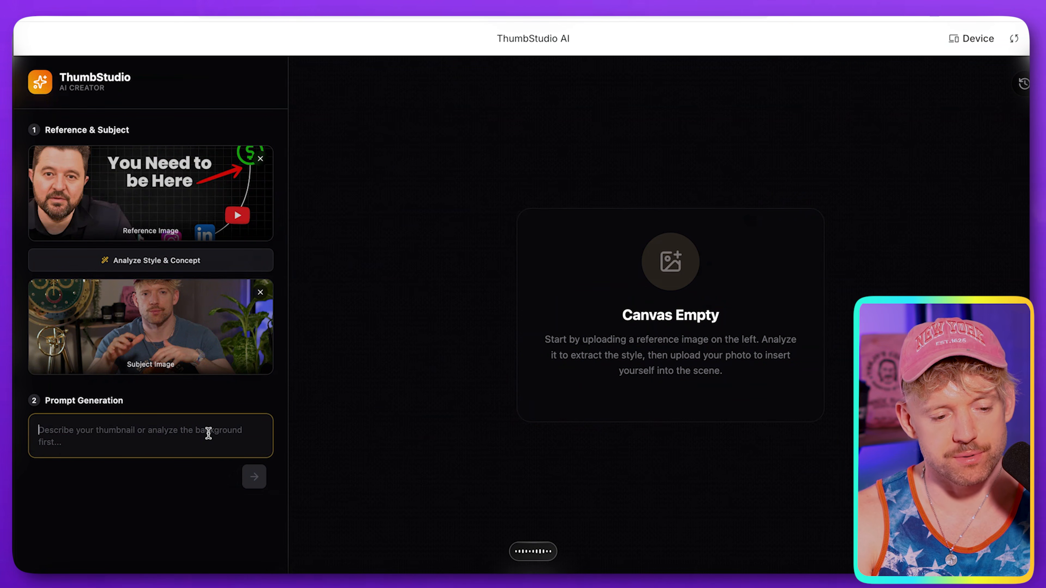
key(fn)
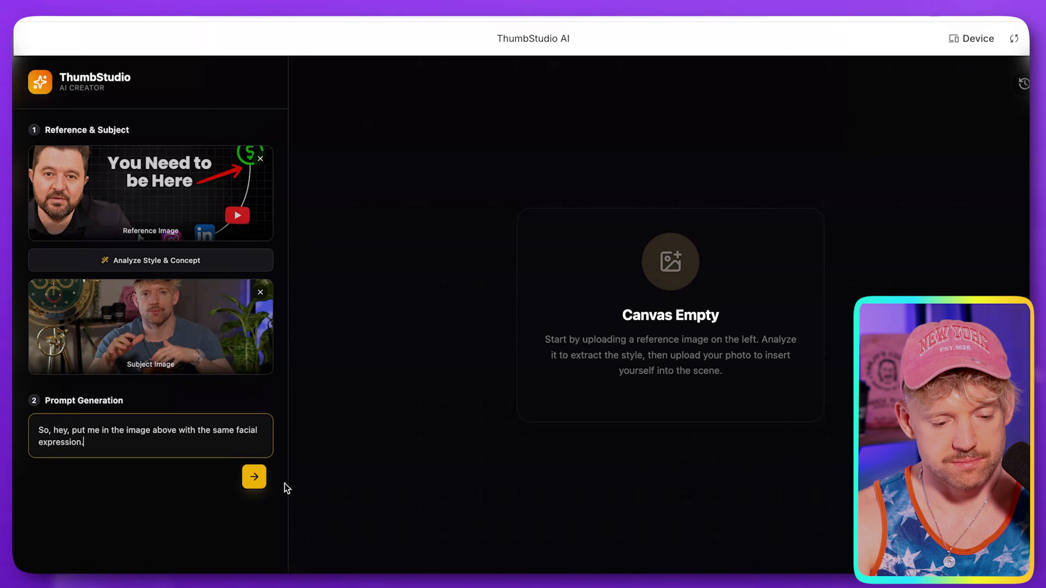
click(255, 479)
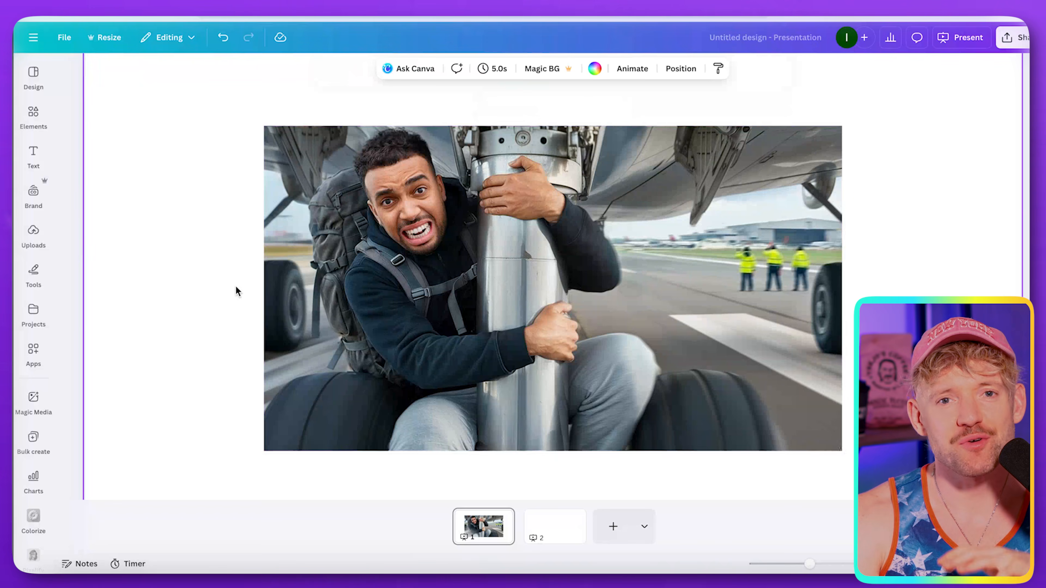
Arrange the two landing-gear thumbnails side by side on page 1 of the Canva presentation and compare them.
click(441, 309)
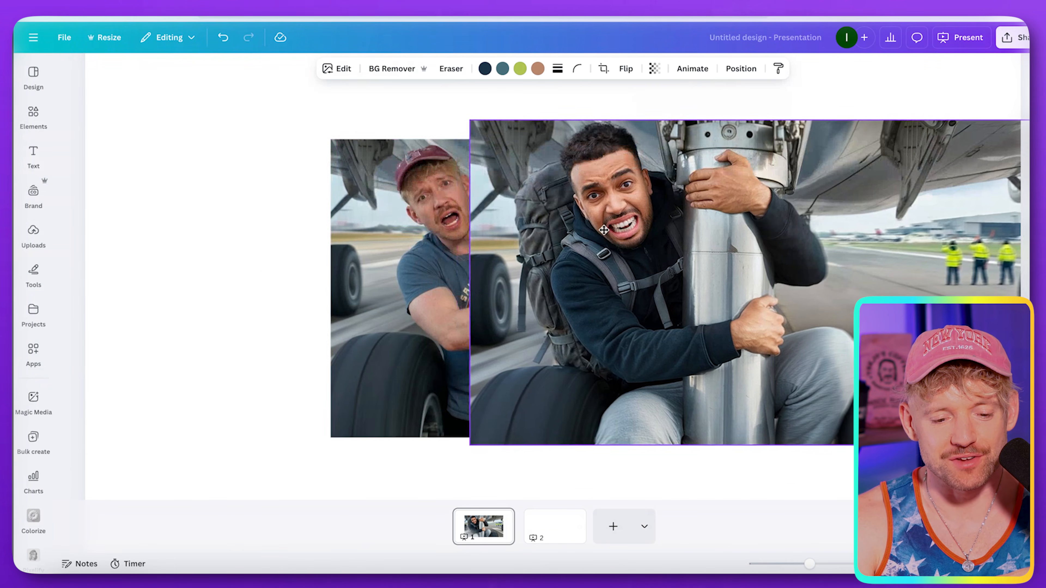
click(437, 223)
drag(437, 223, 214, 219)
scroll(214, 218, up, 5)
scroll(215, 219, left, 3)
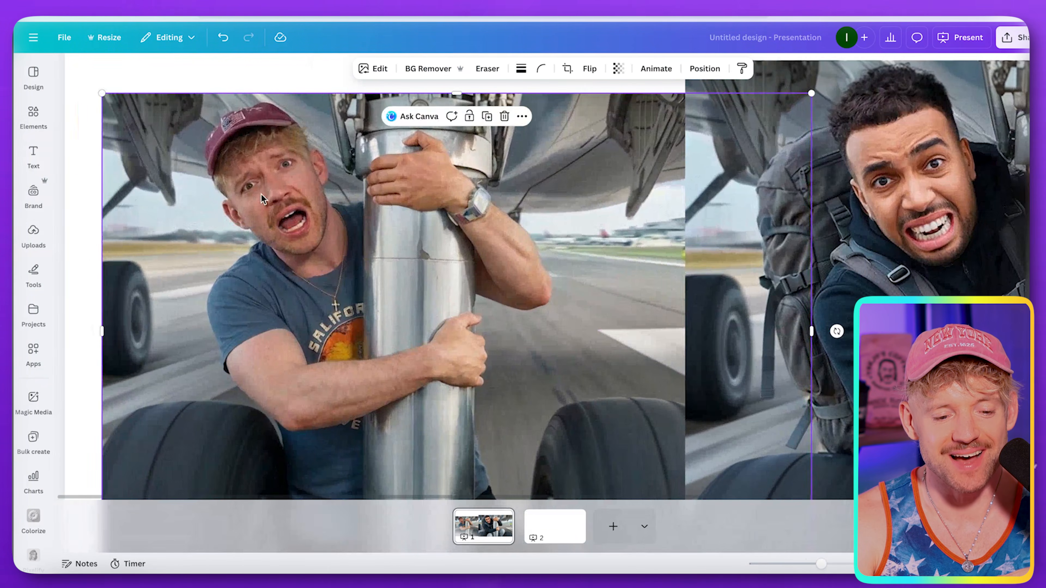
click(214, 59)
scroll(488, 211, down, 2)
scroll(487, 211, down, 3)
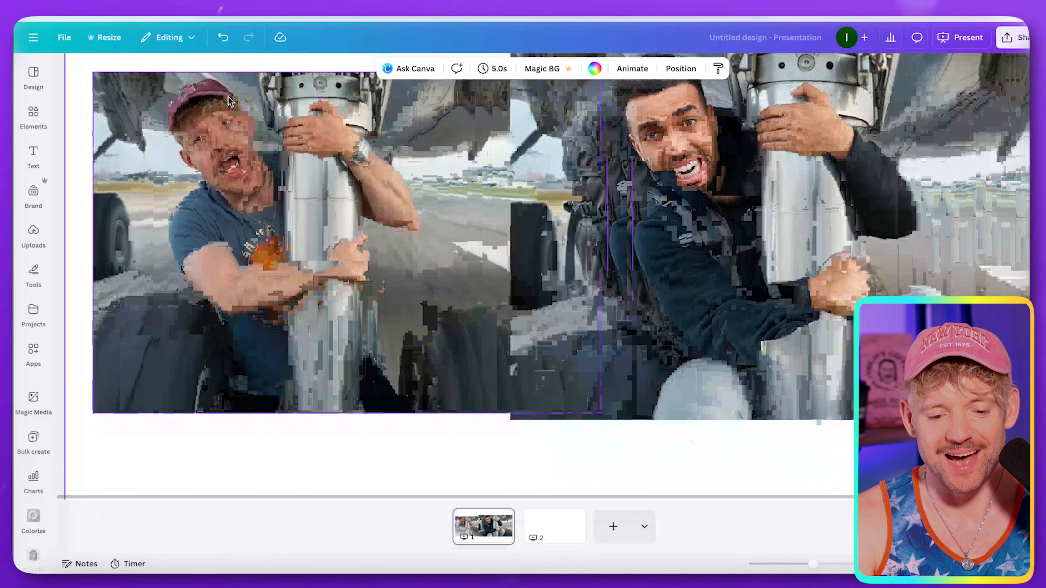
scroll(487, 216, up, 2)
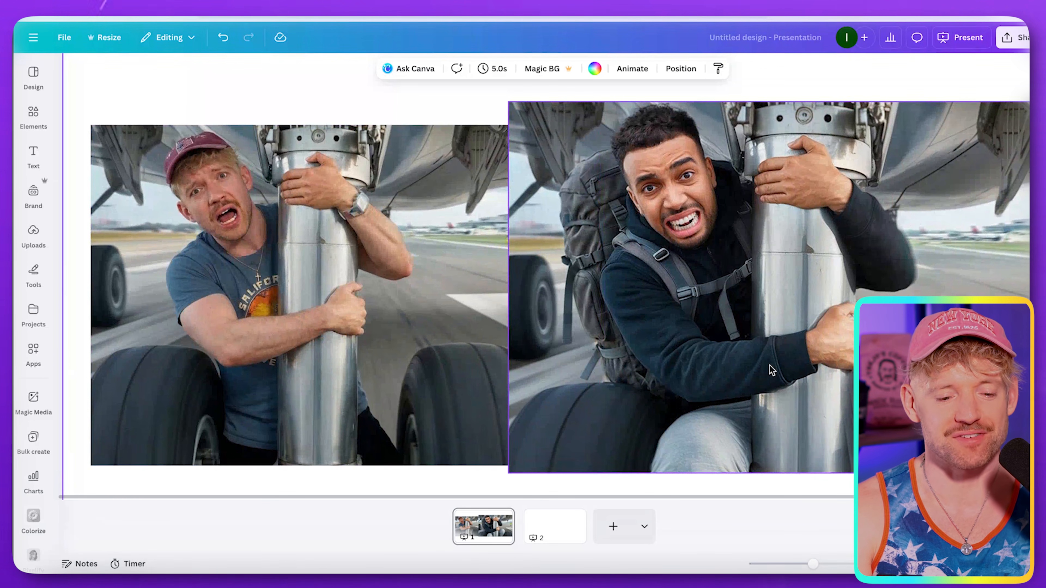